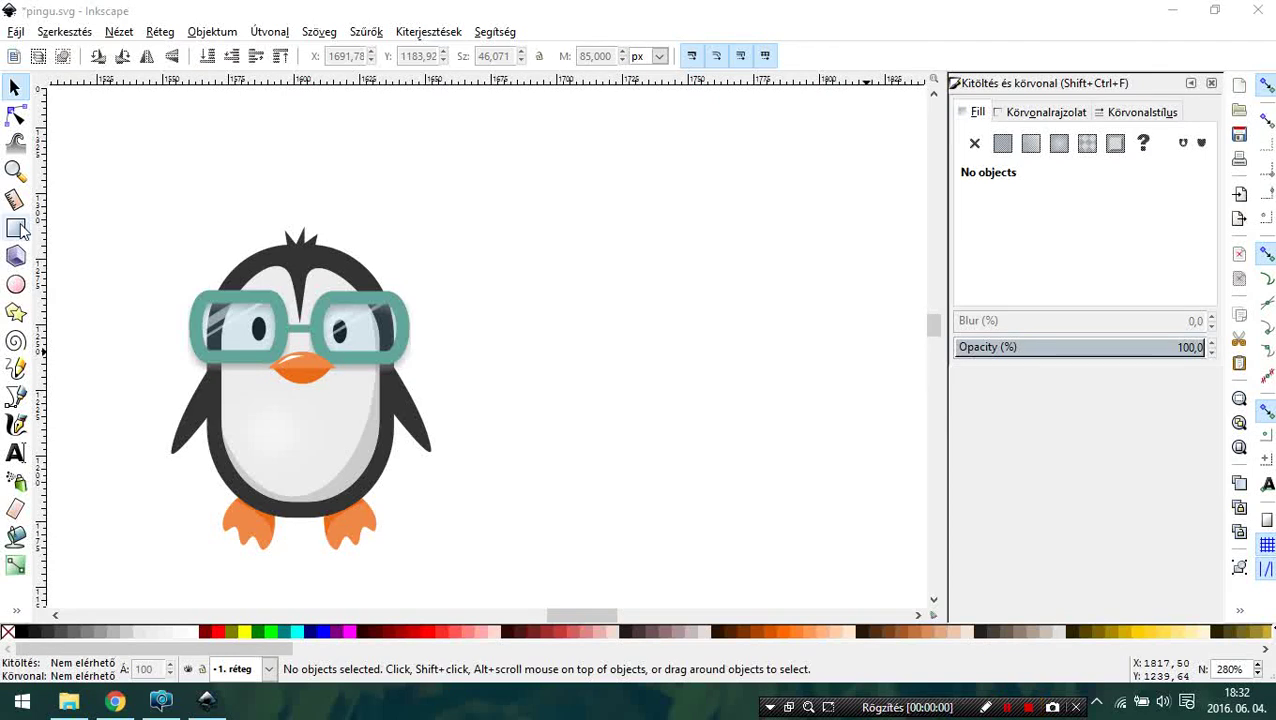
# Draw a lavender rectangle beside the penguin and round its corners into a capsule about 71 × 100 px.
pyautogui.moveTo(512, 248); pyautogui.dragTo(699, 510)
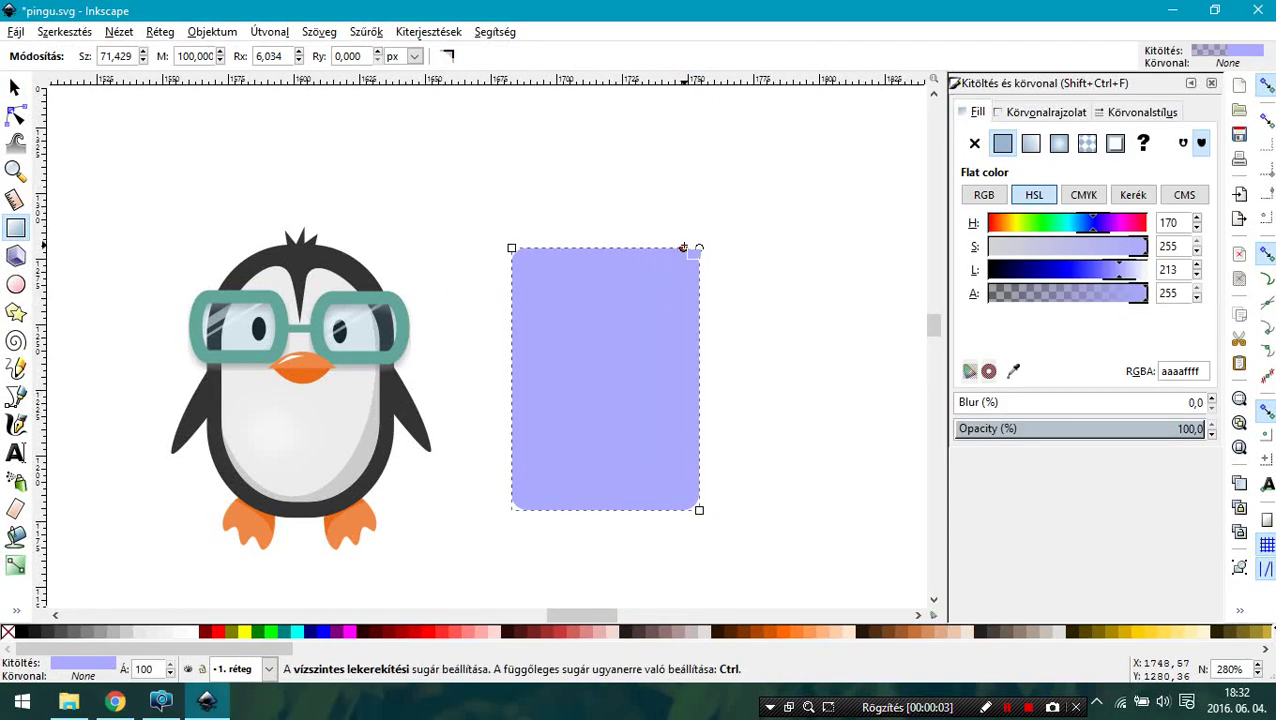
pyautogui.moveTo(682, 247)
pyautogui.mouseDown()
pyautogui.moveTo(572, 234)
pyautogui.moveTo(793, 270)
pyautogui.moveTo(612, 247)
pyautogui.mouseUp()
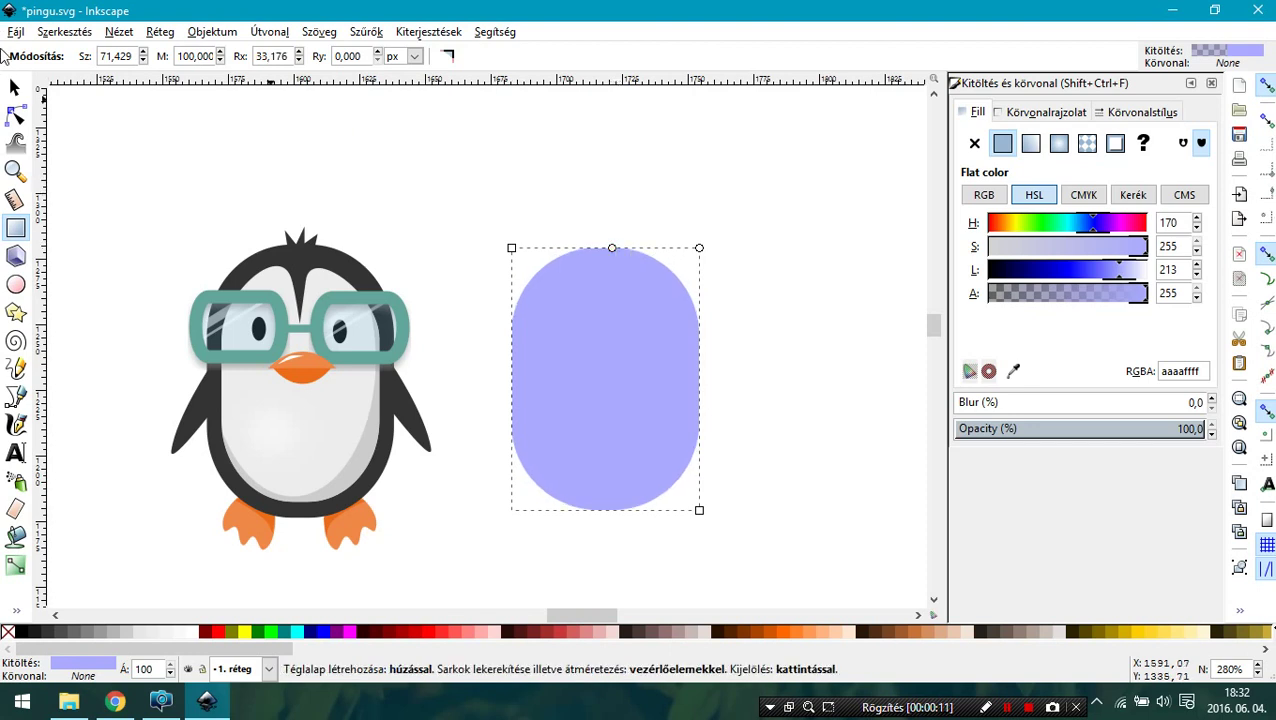
pyautogui.click(20, 90)
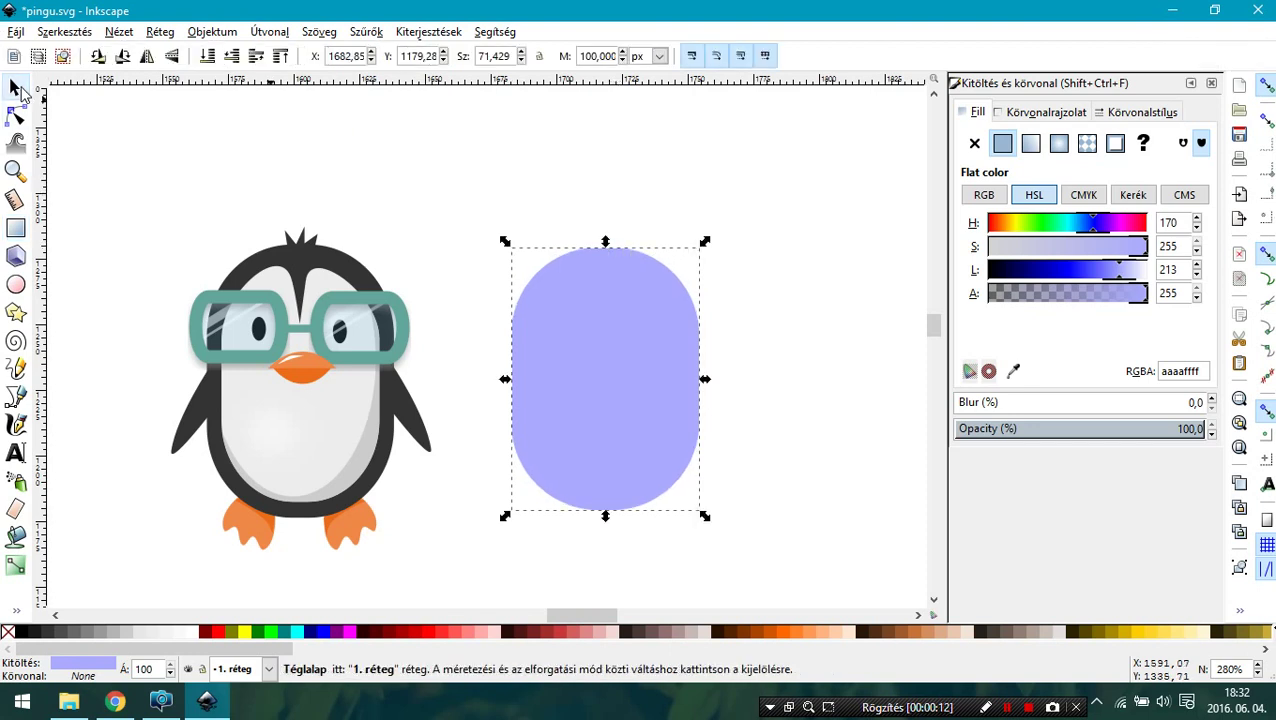
# Duplicate the pill, shrink the copy slightly and fill it pale lavender #D5D5FF.
pyautogui.rightClick(581, 398)
pyautogui.click(642, 160)
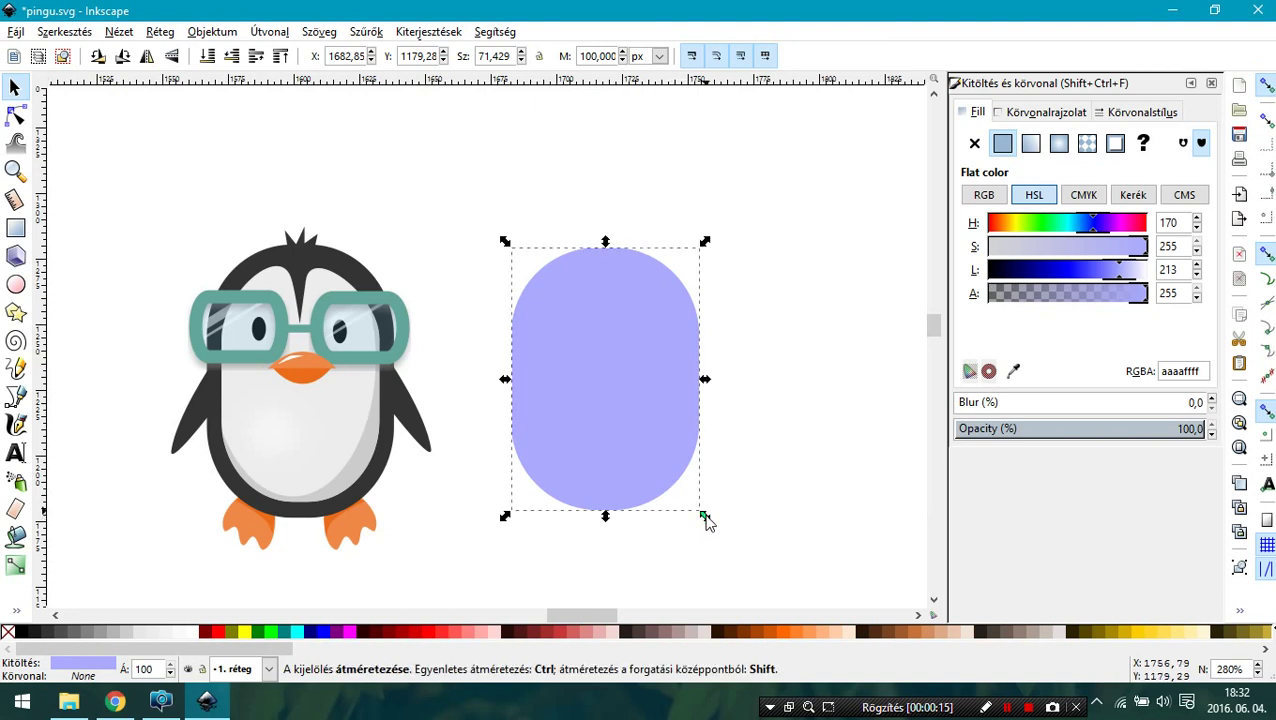
pyautogui.moveTo(706, 518)
pyautogui.mouseDown()
pyautogui.moveTo(645, 428)
pyautogui.moveTo(653, 436)
pyautogui.mouseUp()
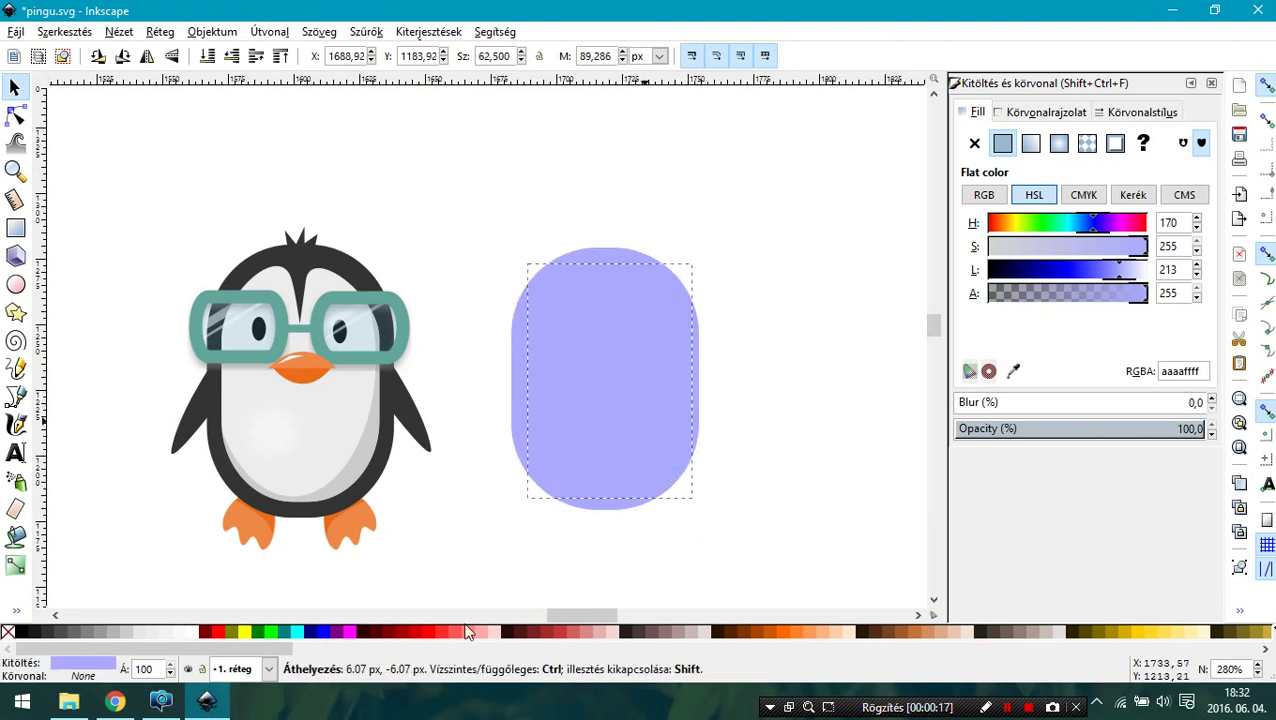
pyautogui.scroll(-5, 850, 632)
pyautogui.scroll(-2, 850, 645)
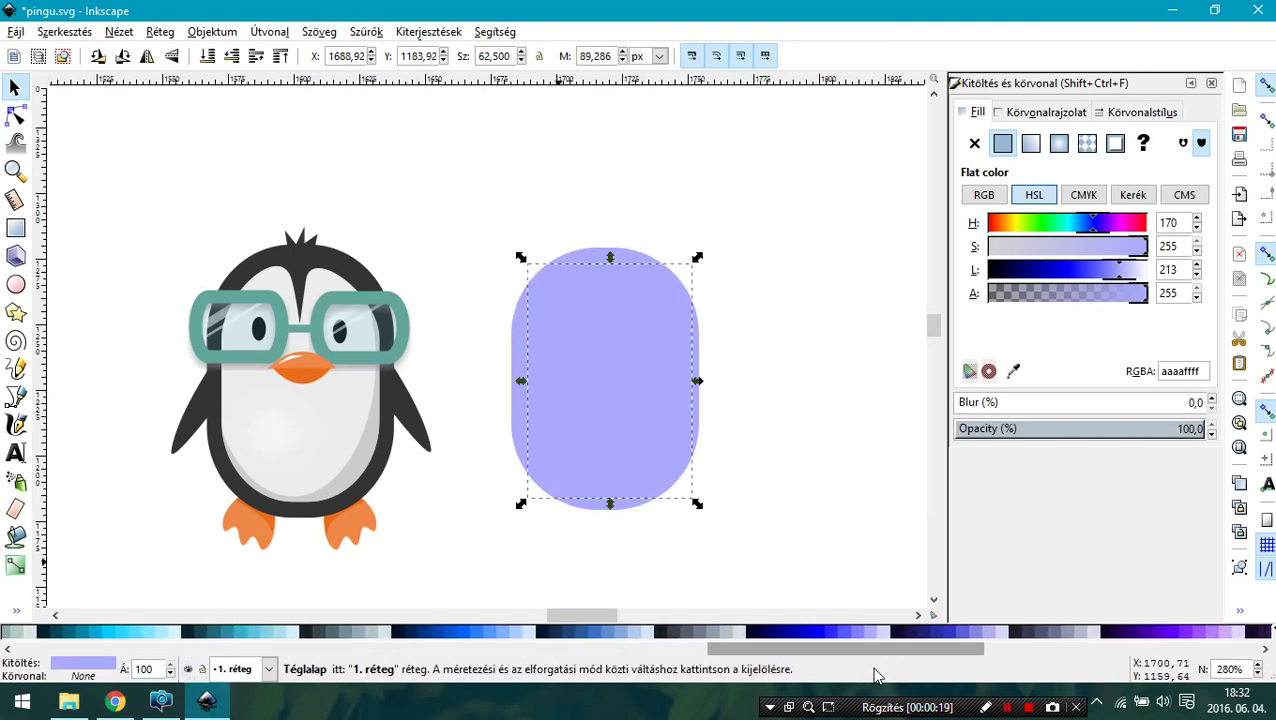
pyautogui.click(879, 631)
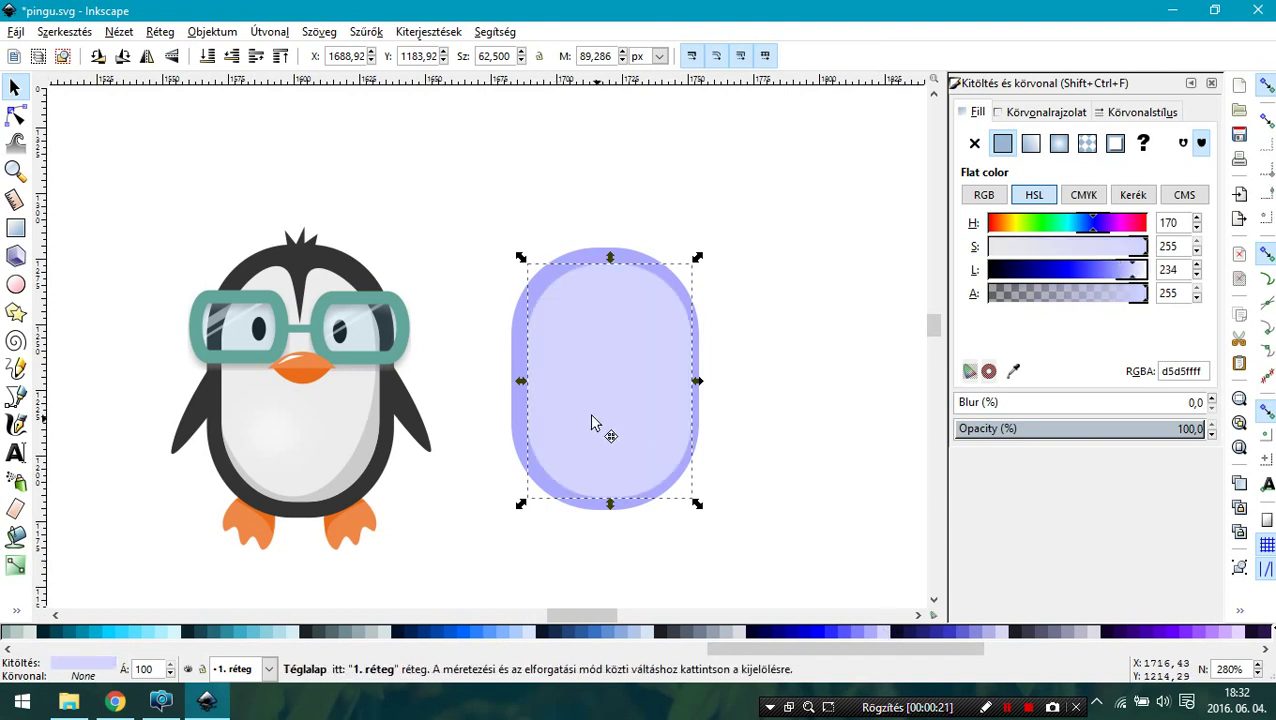
pyautogui.moveTo(591, 422); pyautogui.dragTo(587, 422)
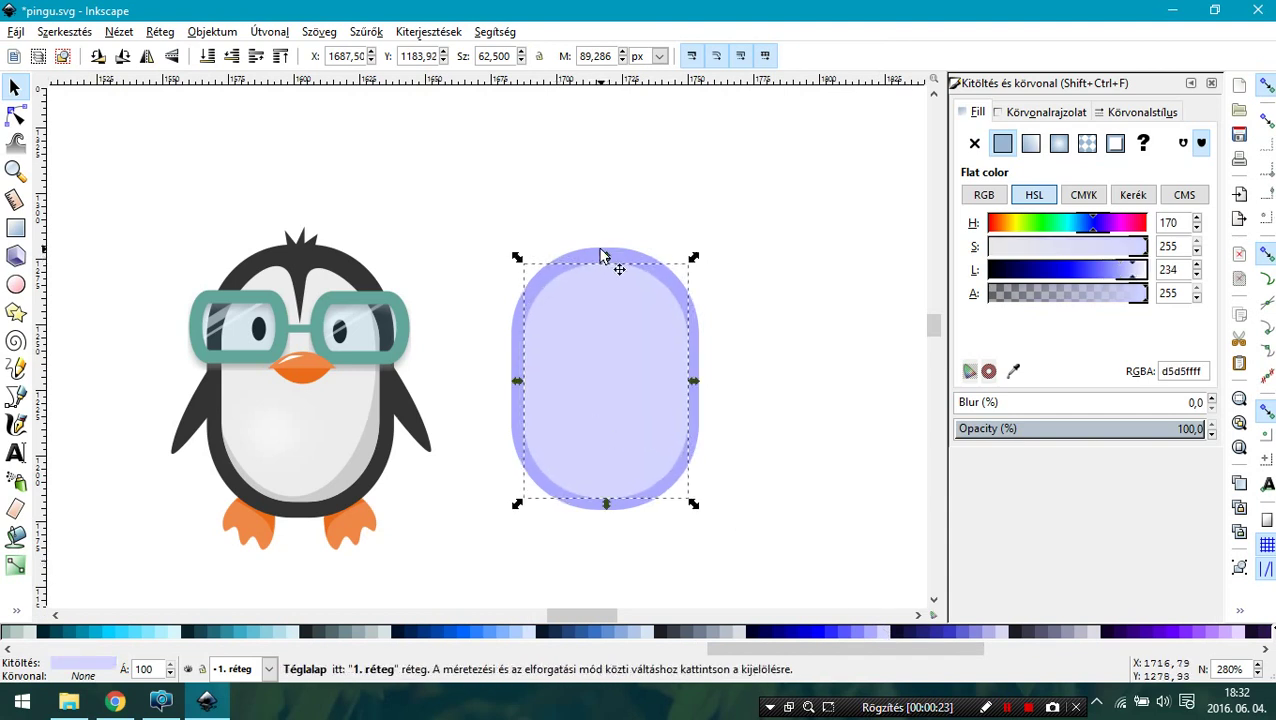
# Make the outer pill navy #000080 and centre the slightly smaller lavender belly inside it.
pyautogui.keyDown('shift'); pyautogui.click(782, 632); pyautogui.keyUp('shift')
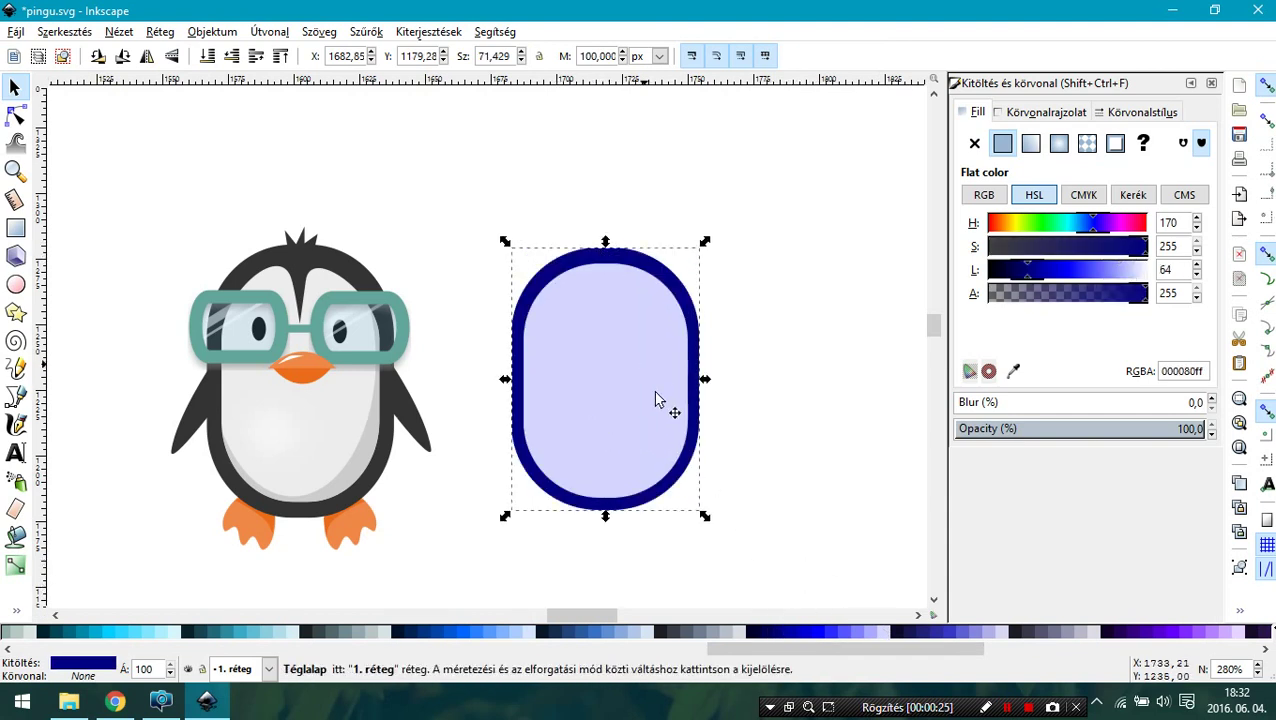
pyautogui.click(849, 631)
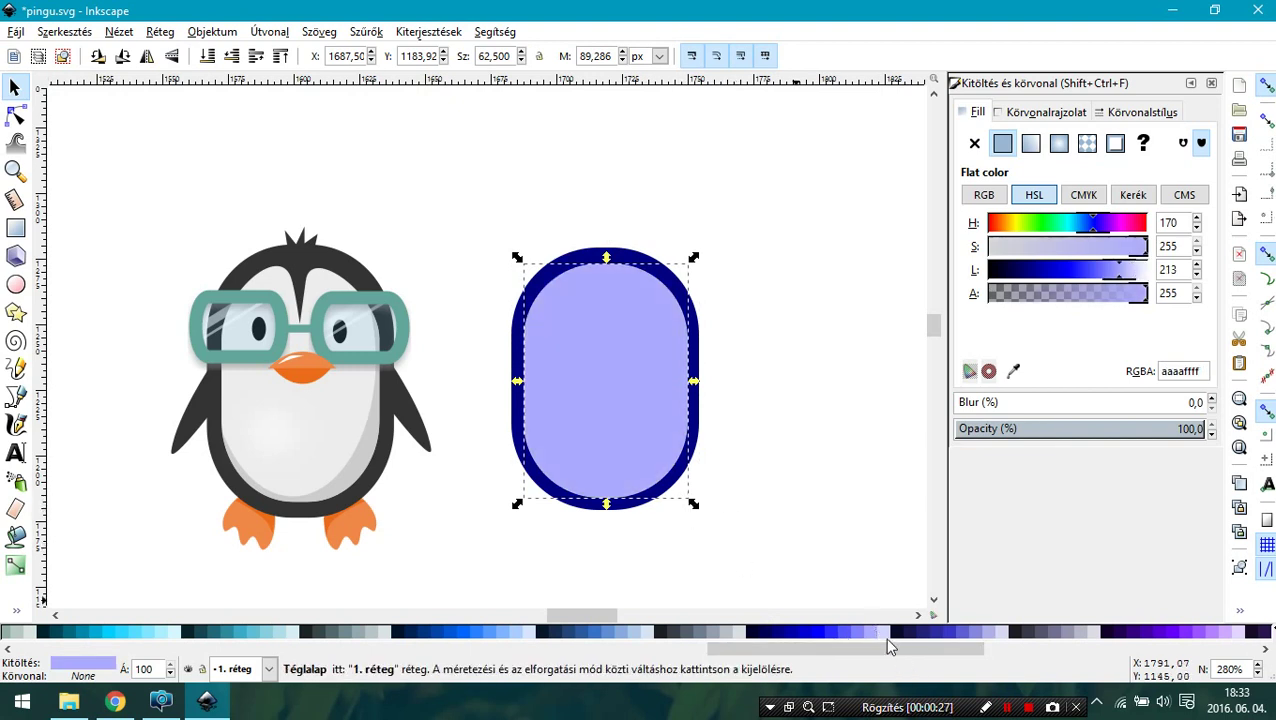
pyautogui.click(882, 634)
pyautogui.moveTo(693, 508); pyautogui.dragTo(686, 497)
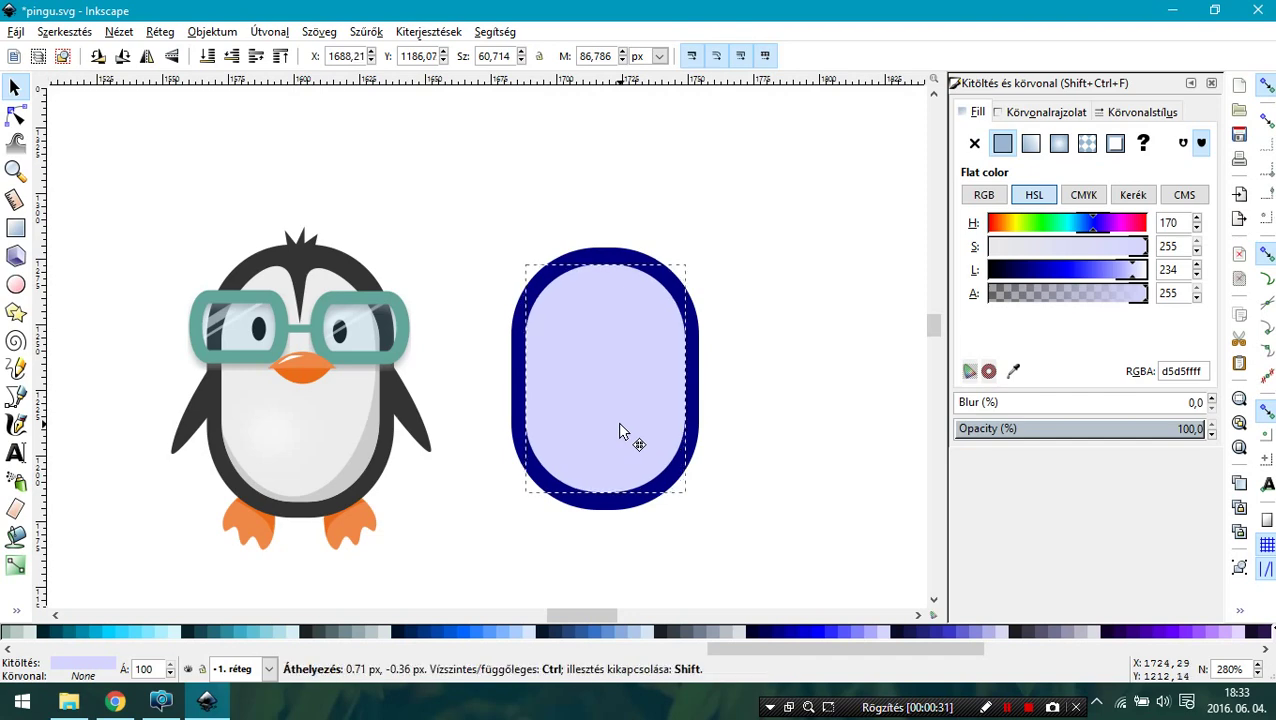
pyautogui.moveTo(619, 432); pyautogui.dragTo(621, 433)
pyautogui.click(281, 36)
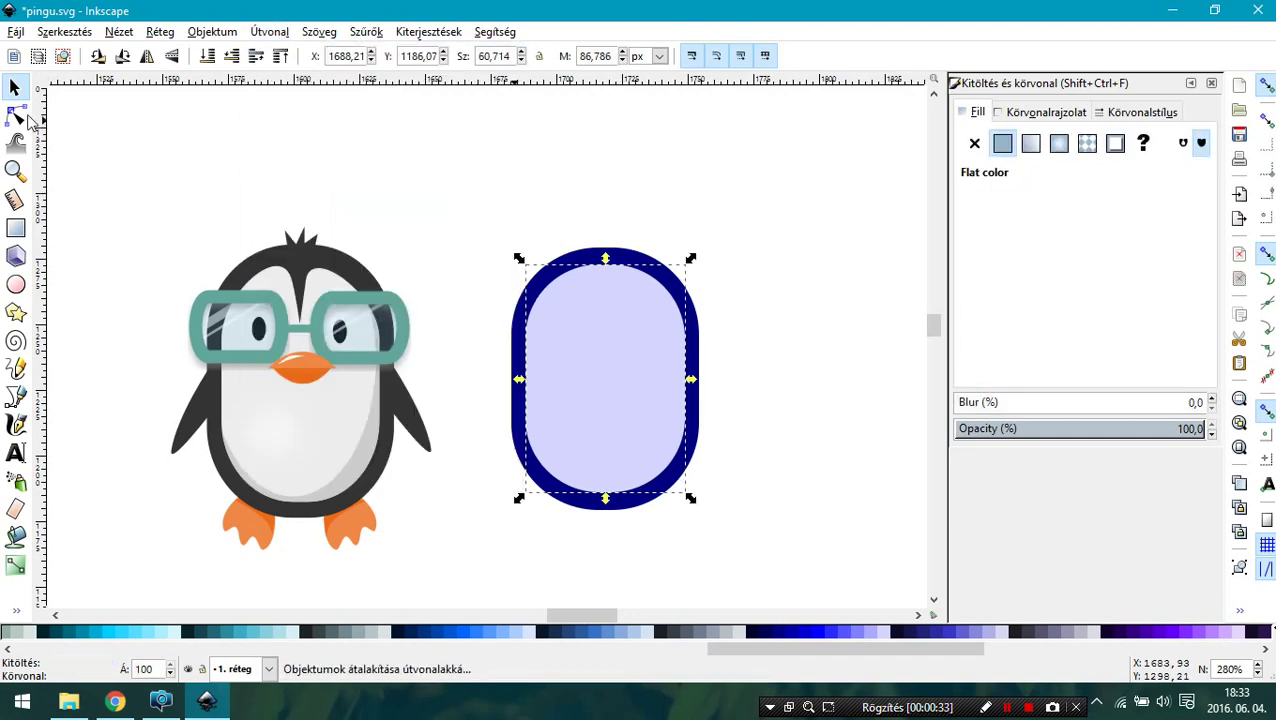
# Convert the belly to a path and pull its top node down into a notch.
pyautogui.press('n')
pyautogui.scroll(1, 612, 268)
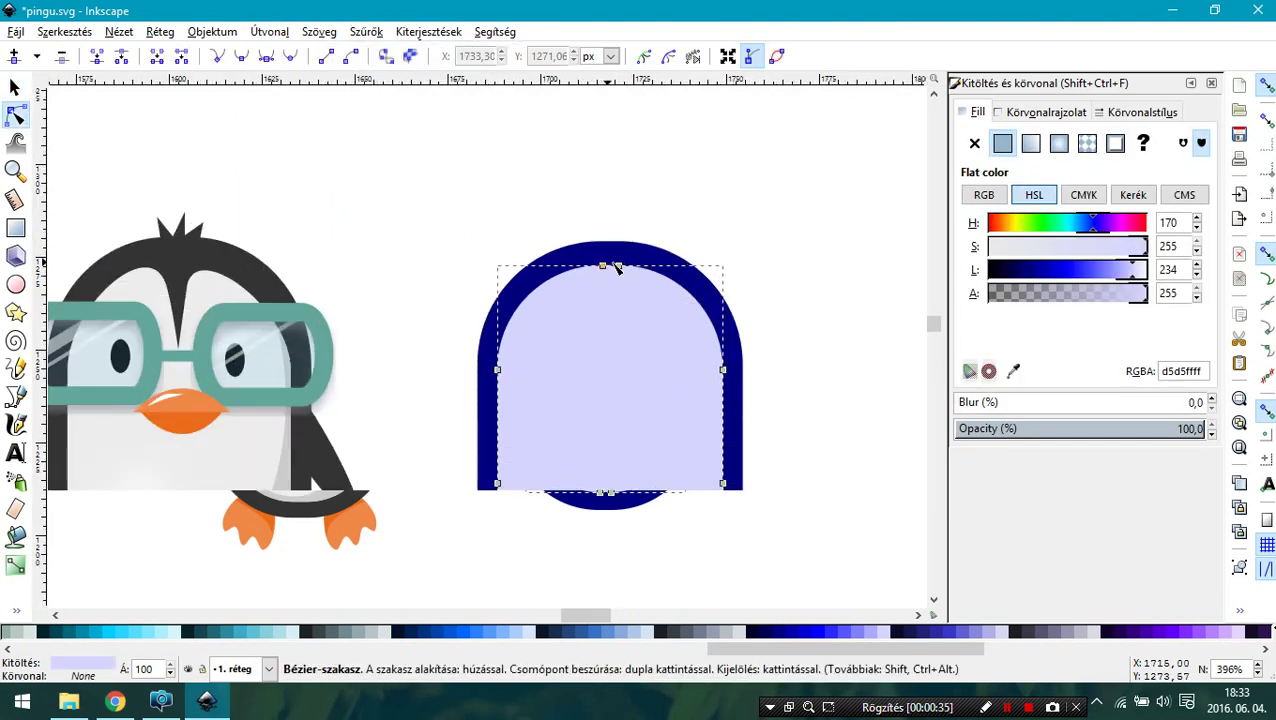
pyautogui.moveTo(612, 268); pyautogui.dragTo(612, 374)
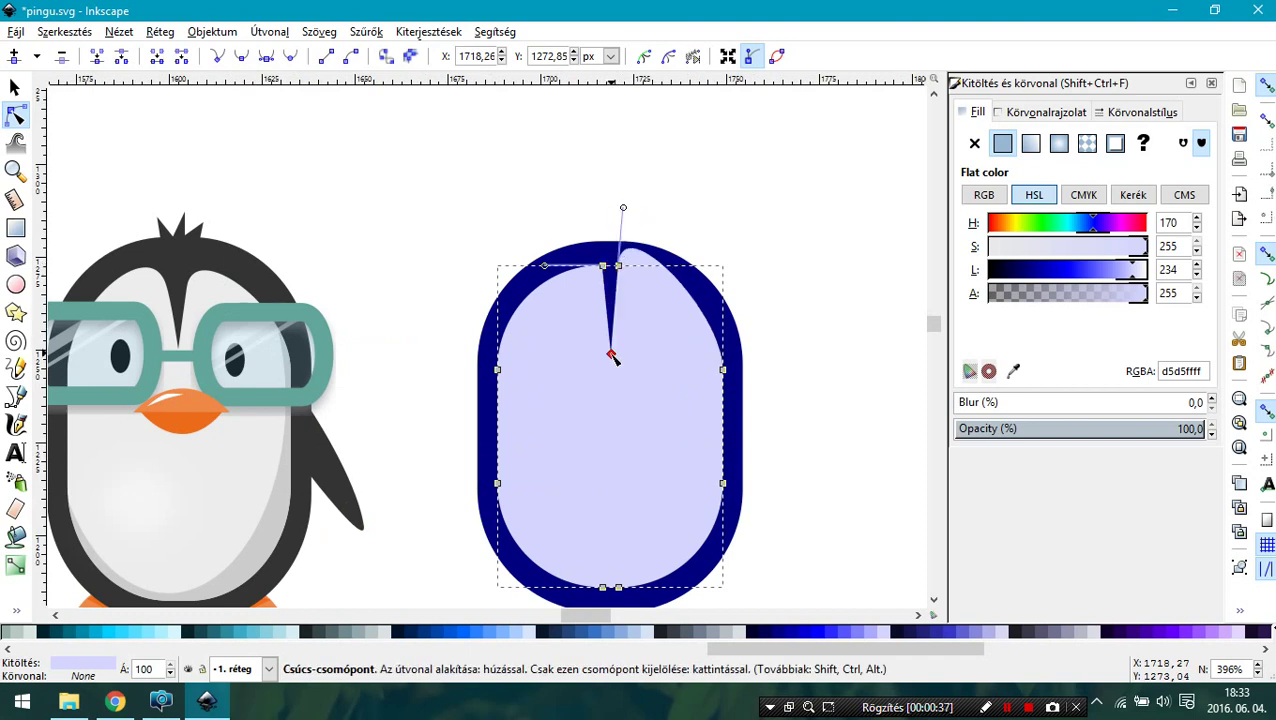
pyautogui.moveTo(625, 208); pyautogui.dragTo(648, 258)
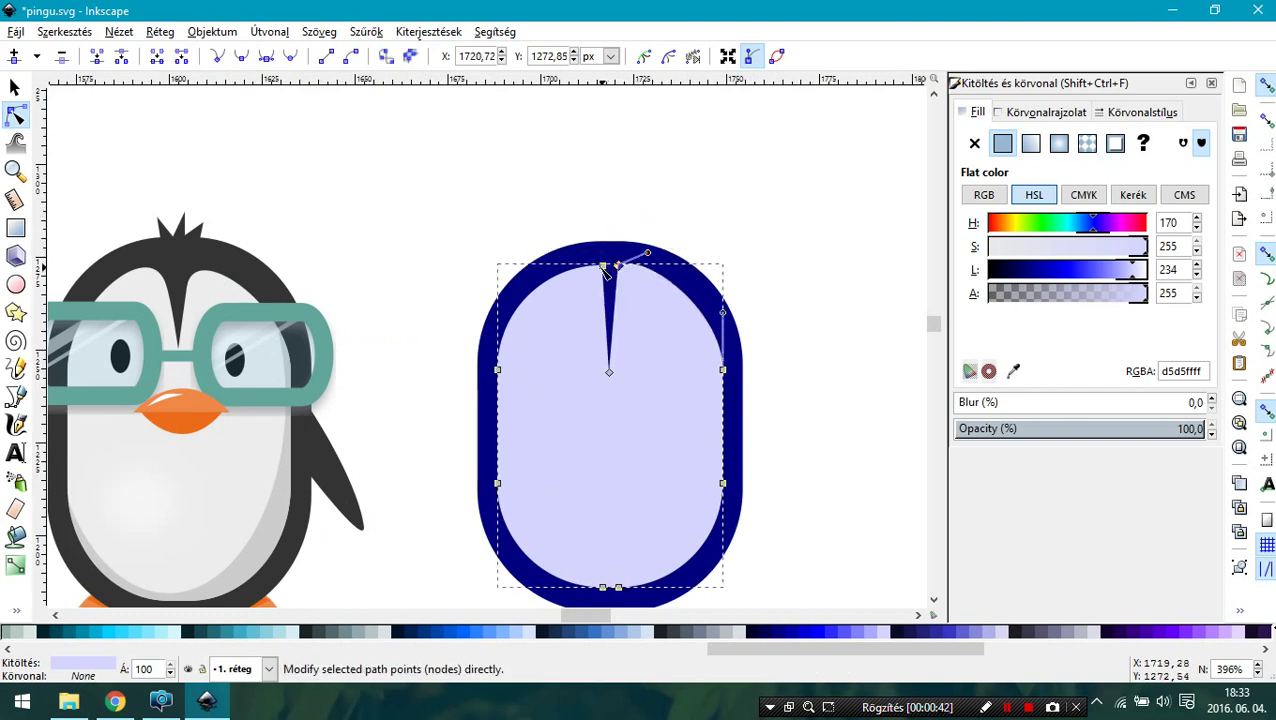
# Make the top belly nodes smooth and shape the curves into two rounded lobes.
pyautogui.moveTo(478, 240); pyautogui.dragTo(662, 340)
pyautogui.click(291, 57)
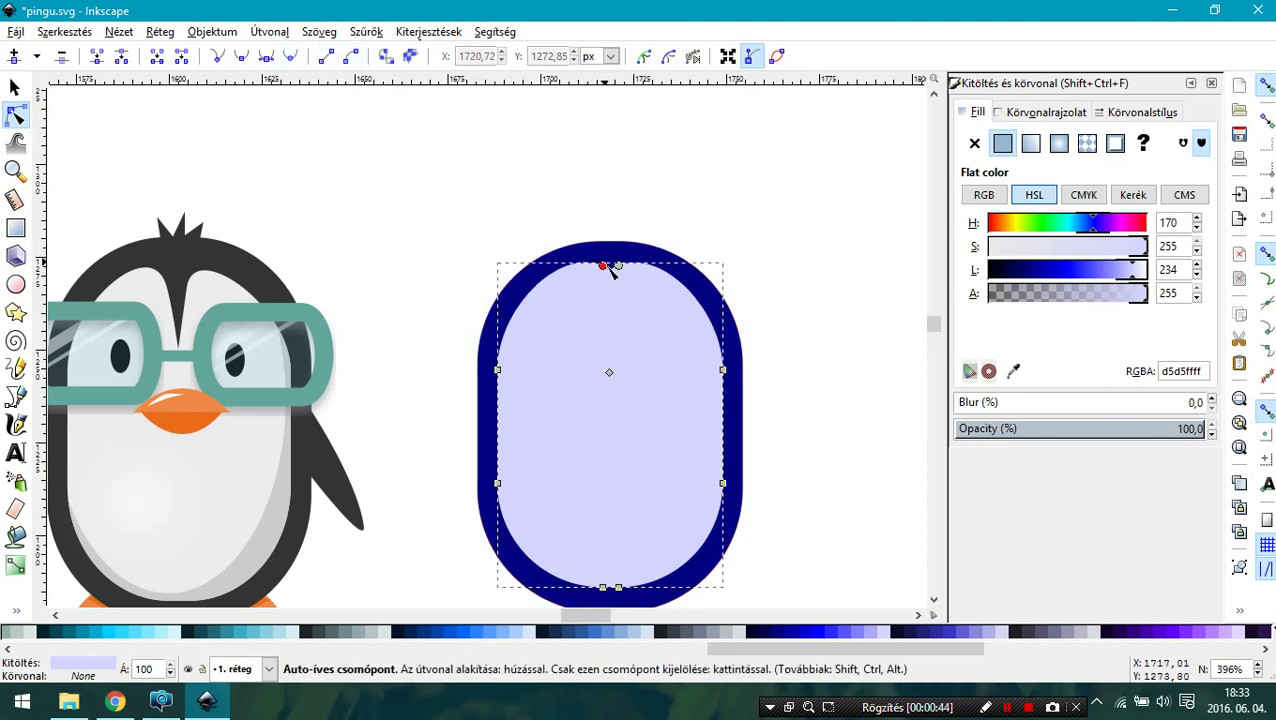
pyautogui.moveTo(600, 267)
pyautogui.mouseDown()
pyautogui.moveTo(575, 268)
pyautogui.moveTo(600, 290)
pyautogui.moveTo(641, 272)
pyautogui.mouseUp()
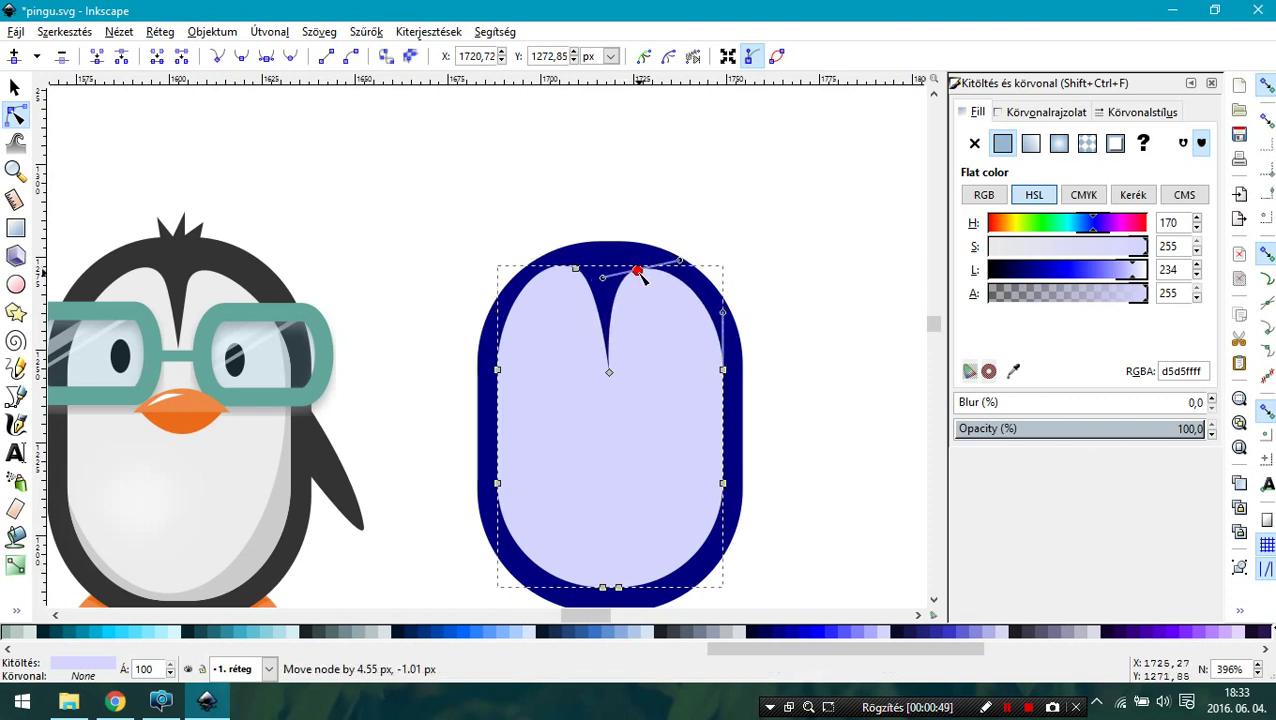
pyautogui.click(575, 269)
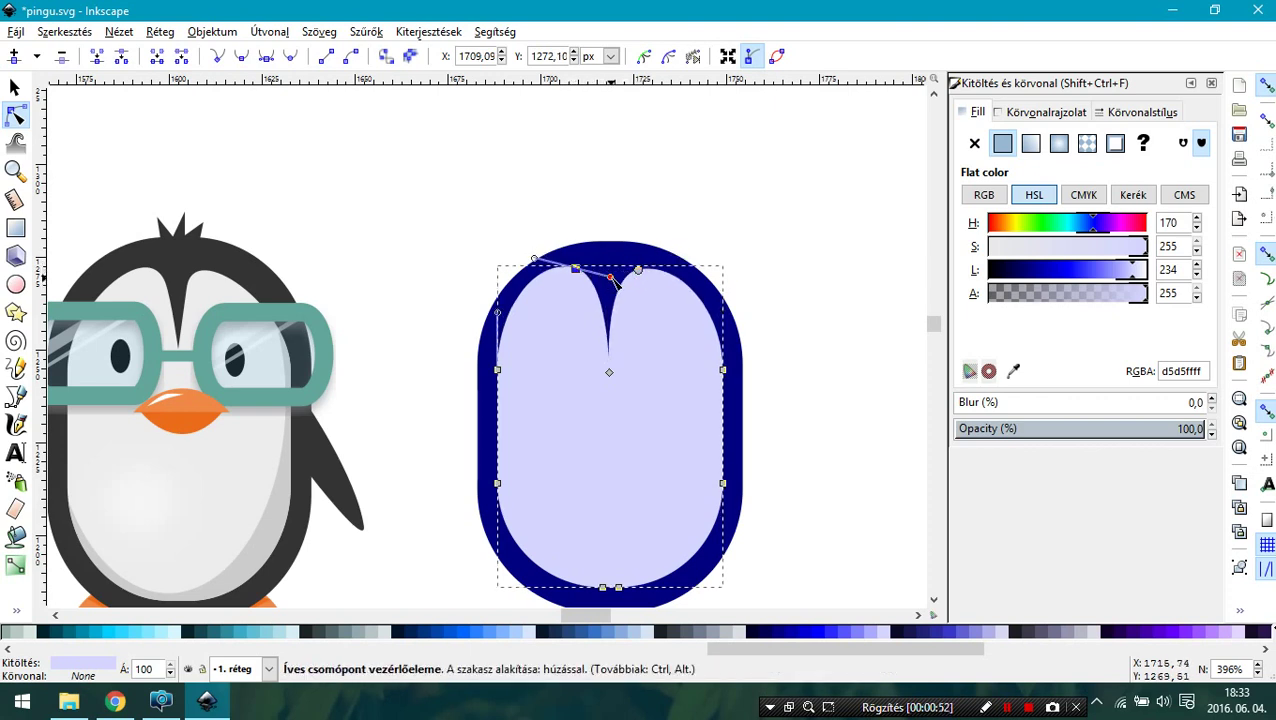
pyautogui.moveTo(613, 280); pyautogui.dragTo(617, 282)
pyautogui.click(15, 87)
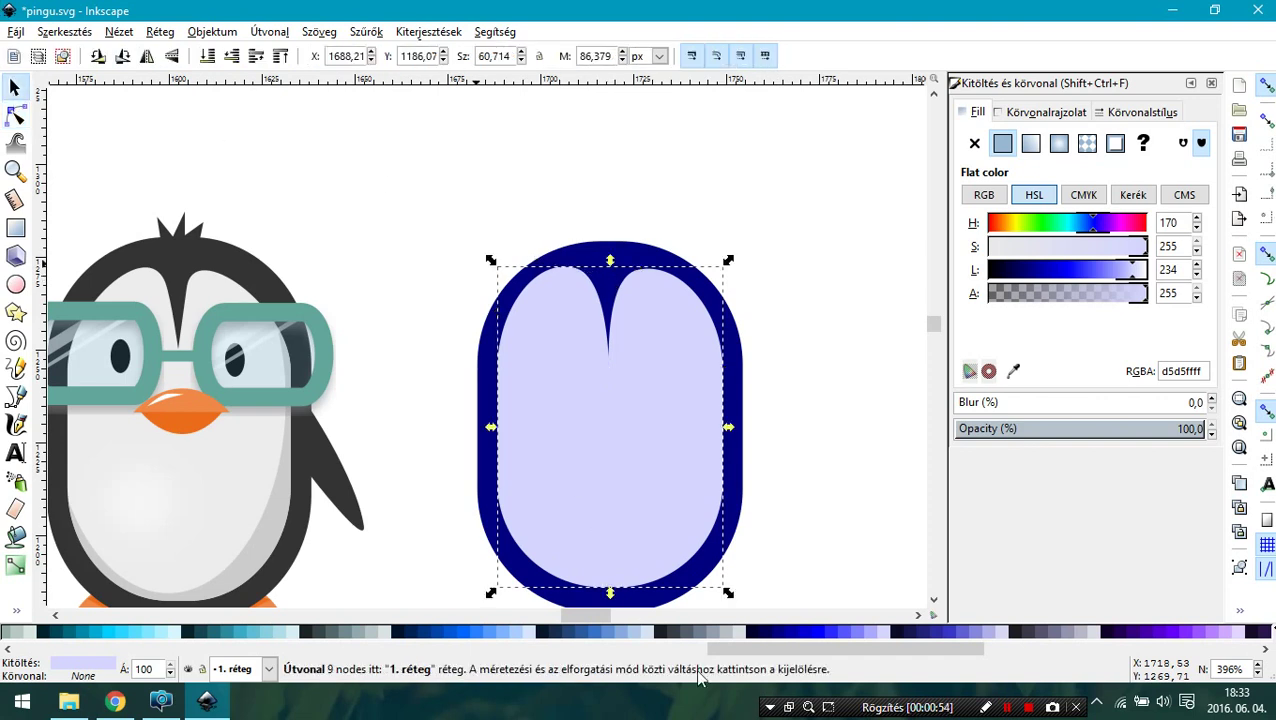
pyautogui.scroll(-1, 320, 392)
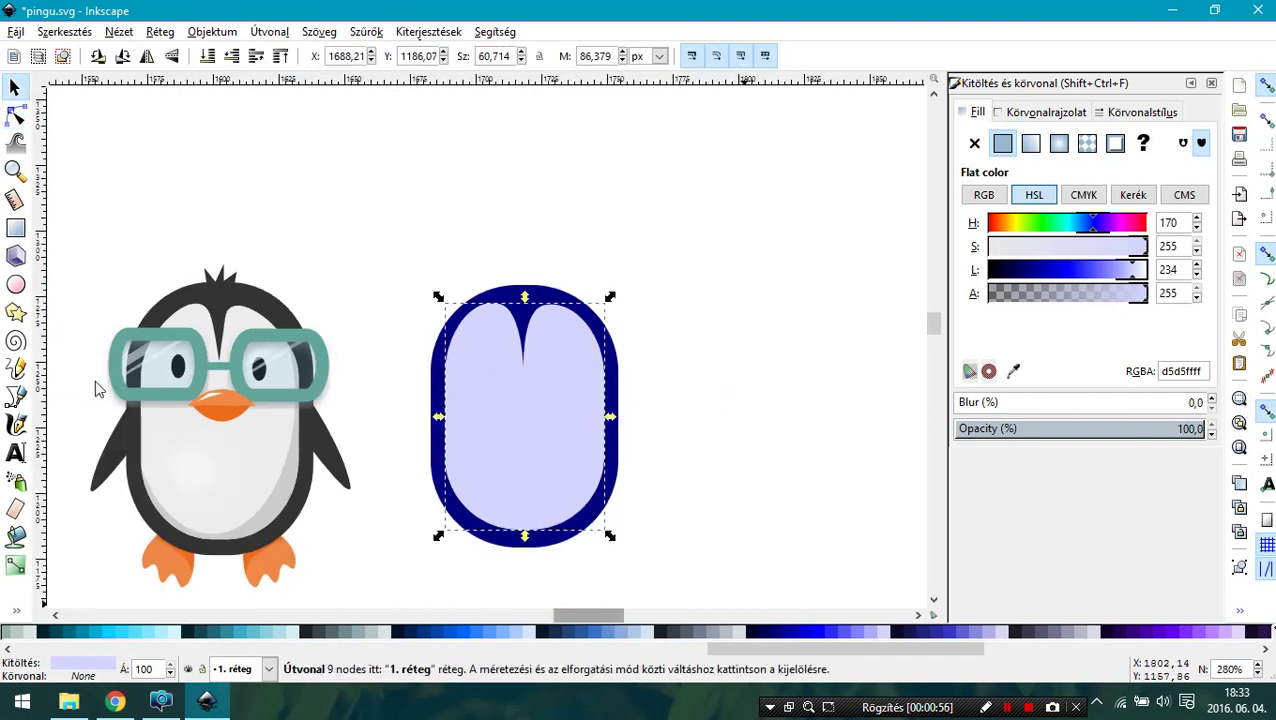
# Draw a 30 × 23.214 px purple #7f2aff rectangle over the body's upper left, with reduced corner rounding.
pyautogui.click(15, 228)
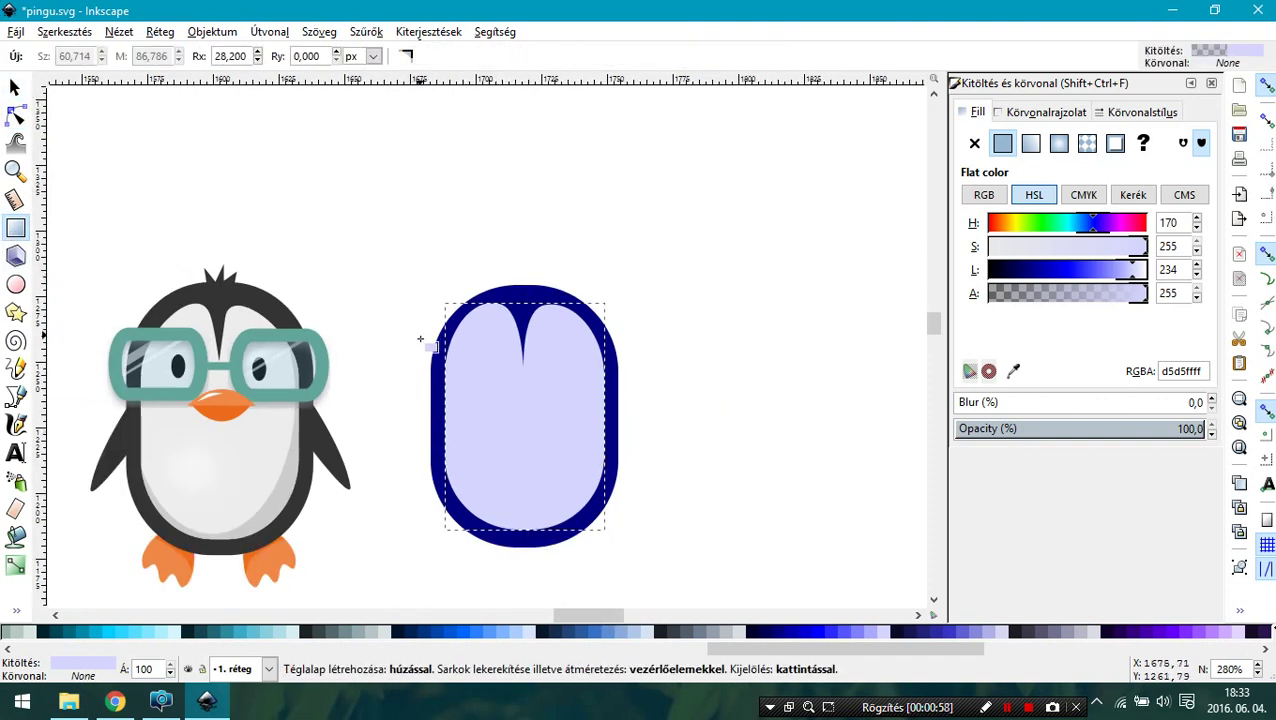
pyautogui.moveTo(421, 339); pyautogui.dragTo(499, 399)
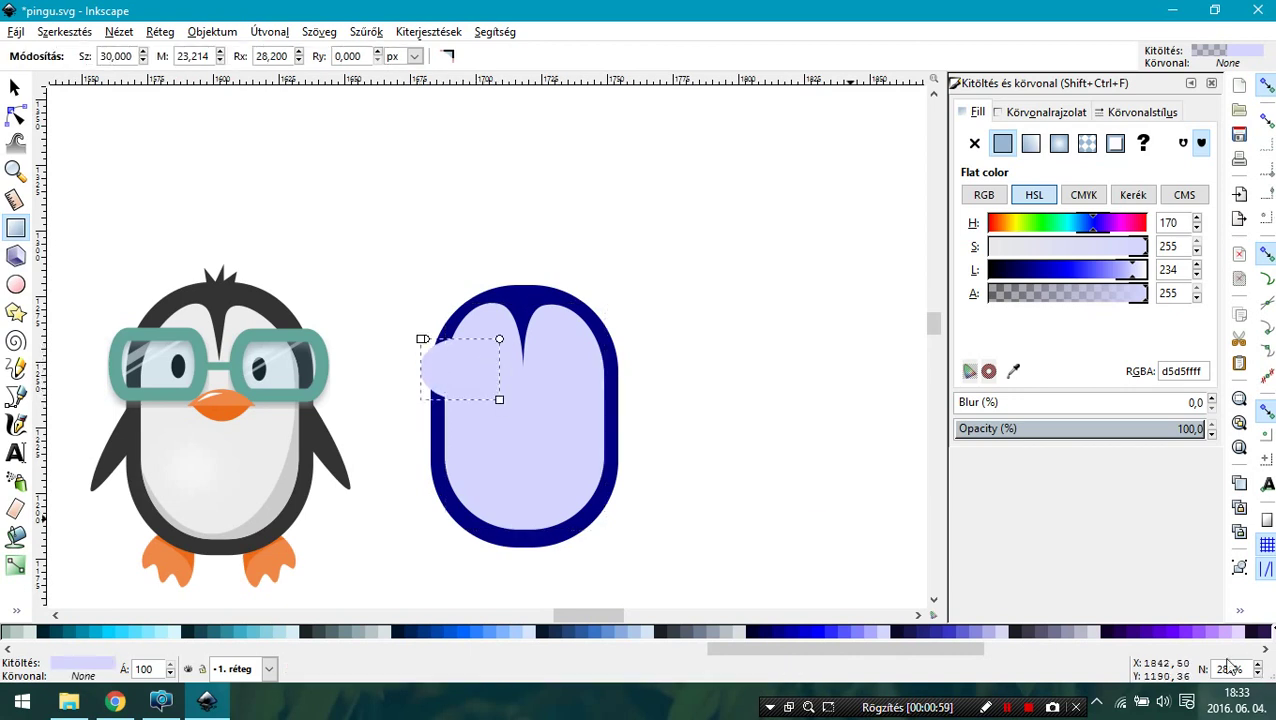
pyautogui.moveTo(1187, 633); pyautogui.dragTo(422, 338)
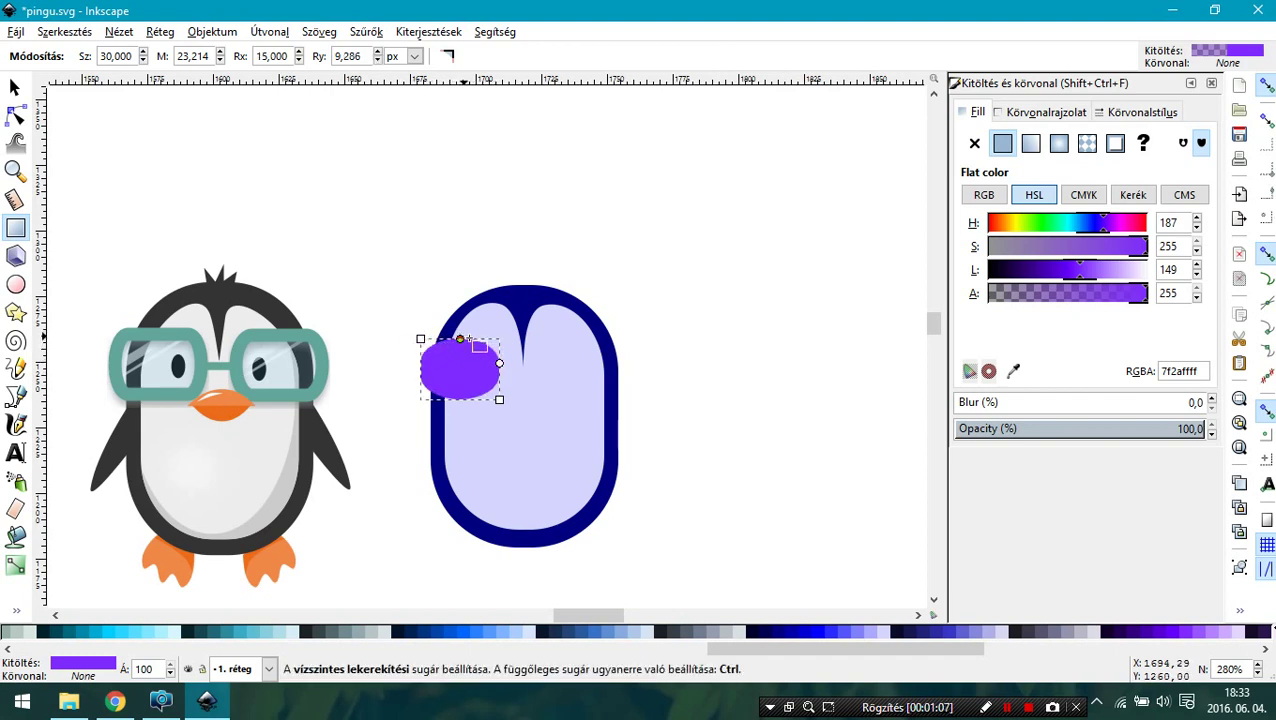
pyautogui.moveTo(460, 340); pyautogui.dragTo(481, 340)
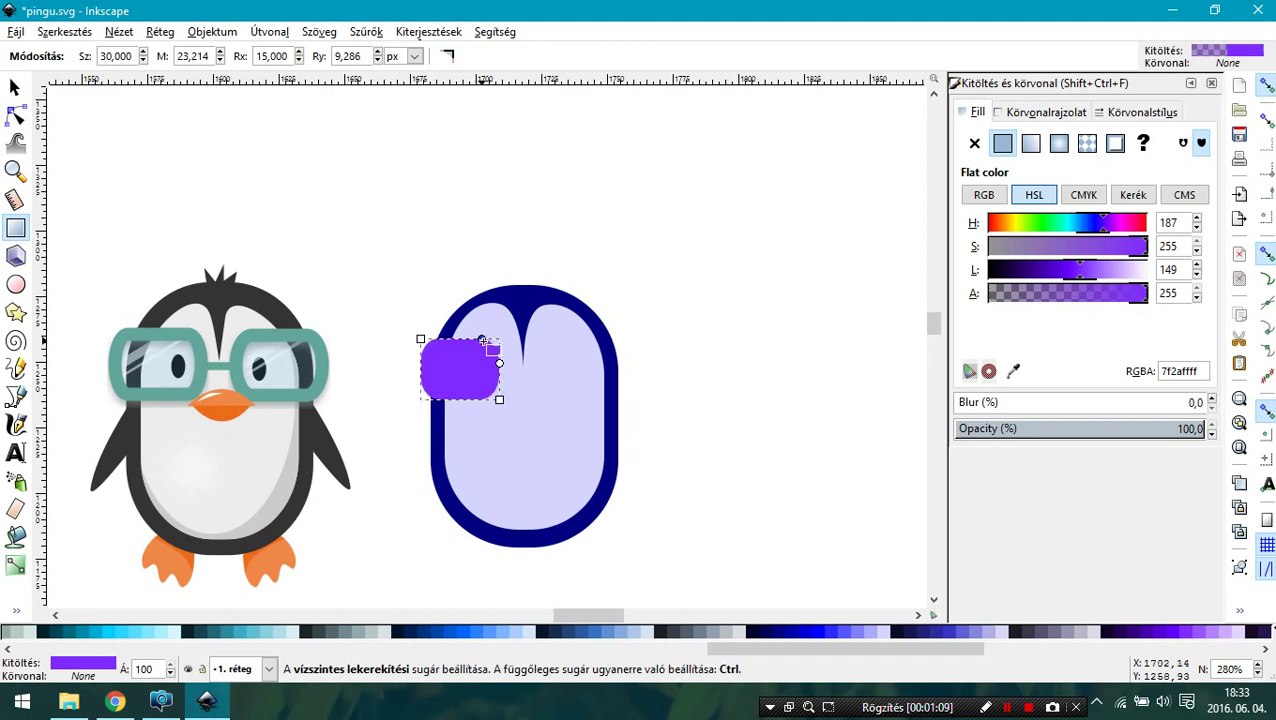
# Give the lens a yellow outline 4 px wide.
pyautogui.click(1017, 297)
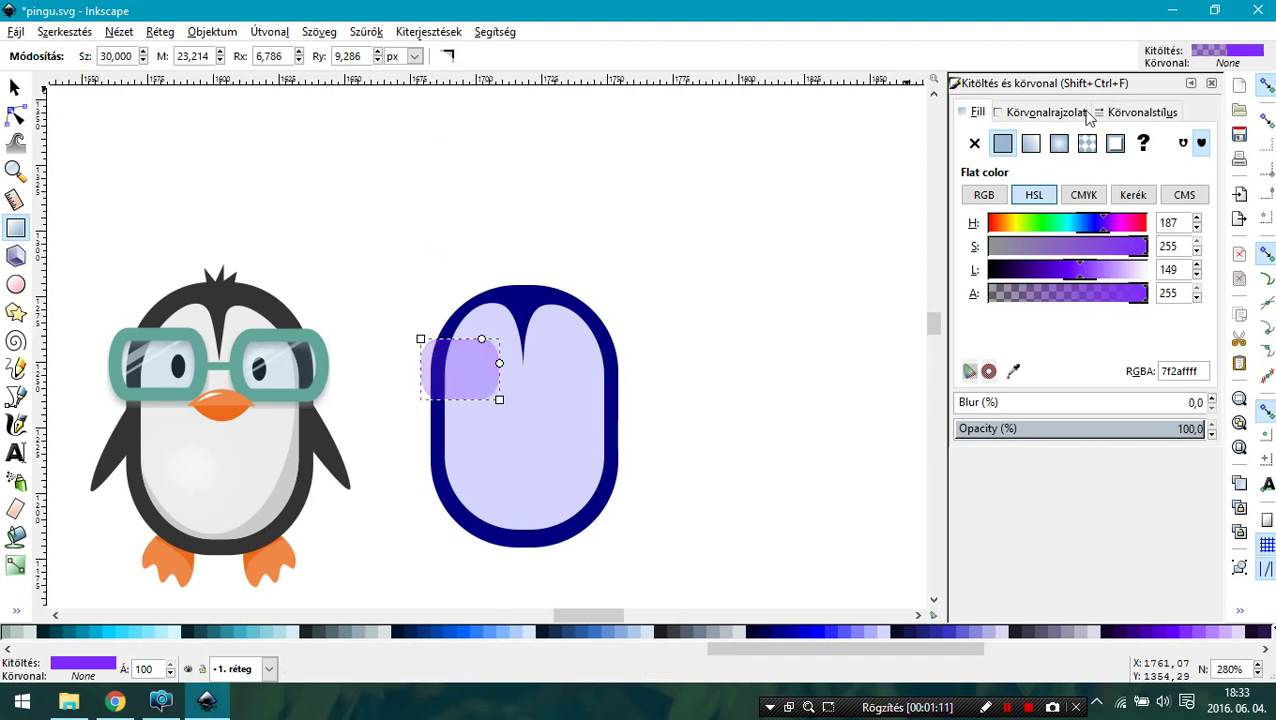
pyautogui.click(1078, 112)
pyautogui.click(1003, 143)
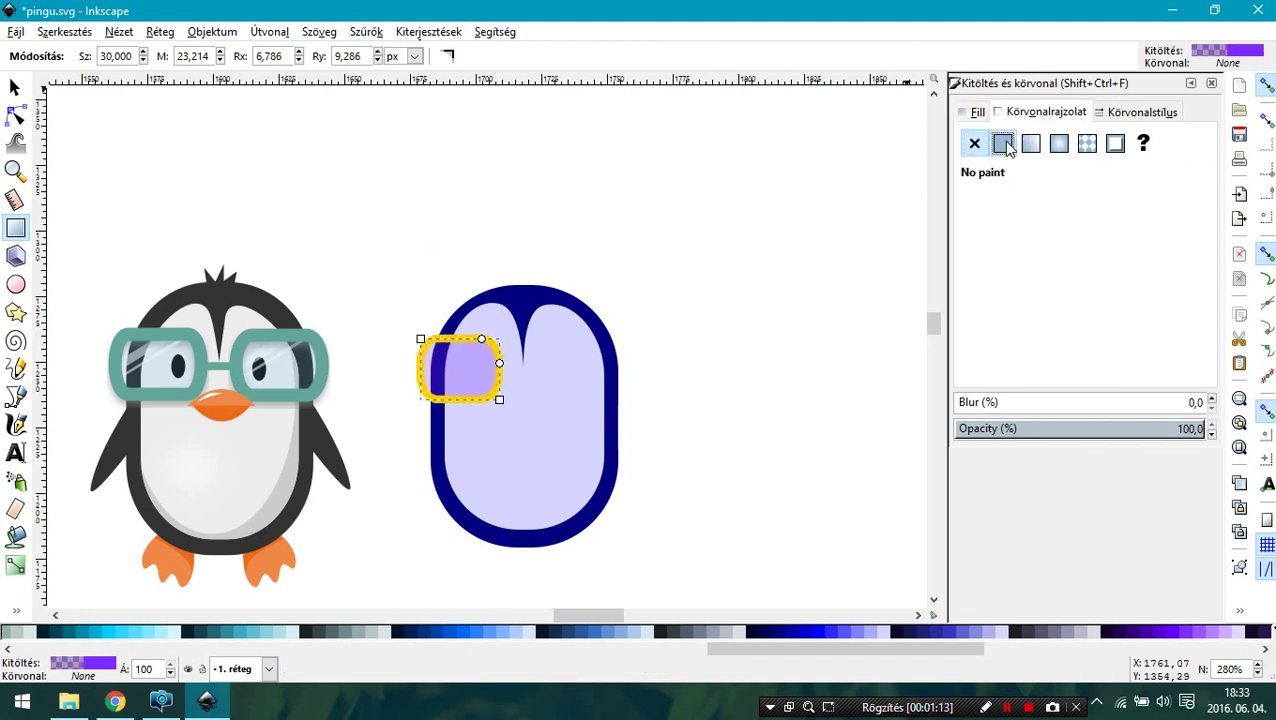
pyautogui.click(1126, 115)
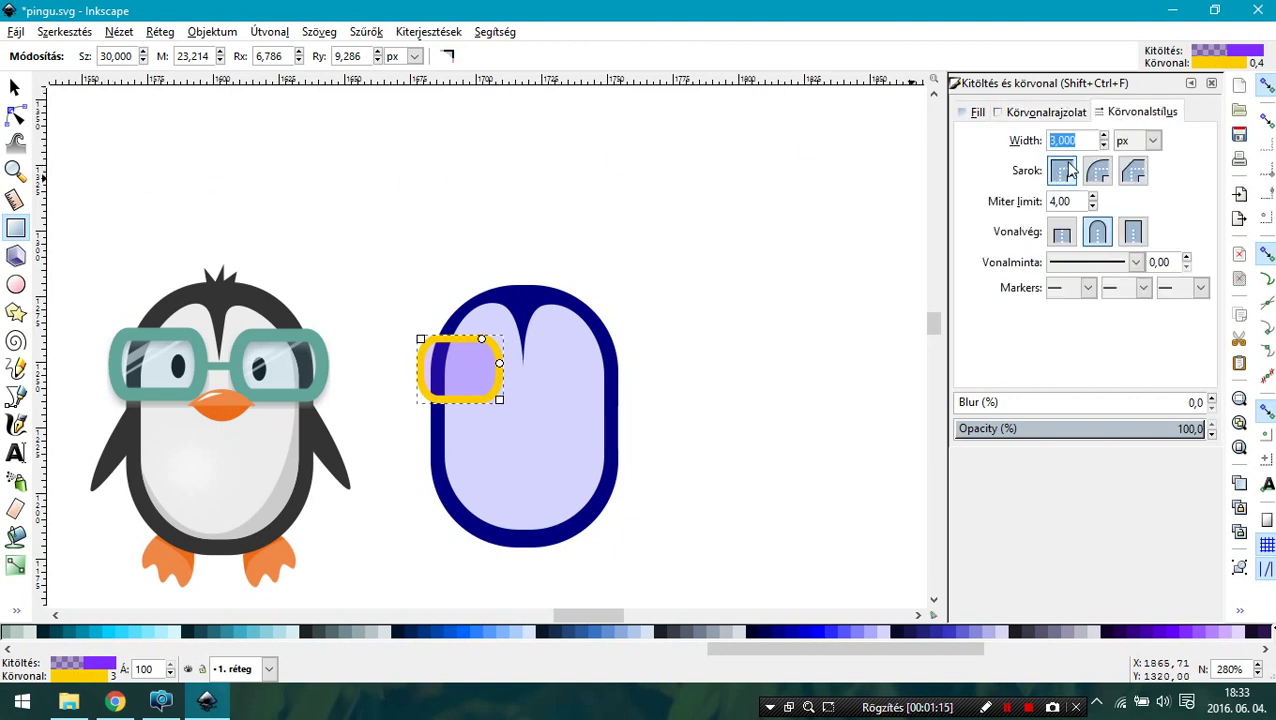
pyautogui.write('5')
pyautogui.press('Return')
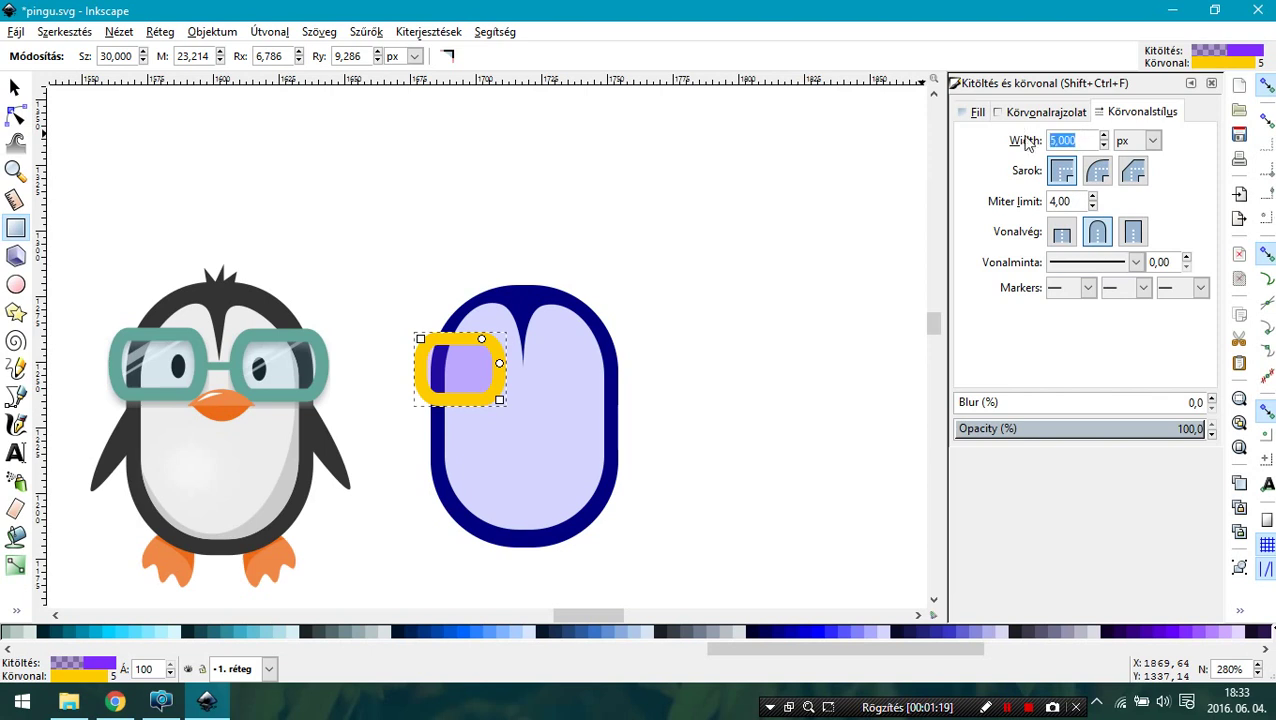
pyautogui.press('Return')
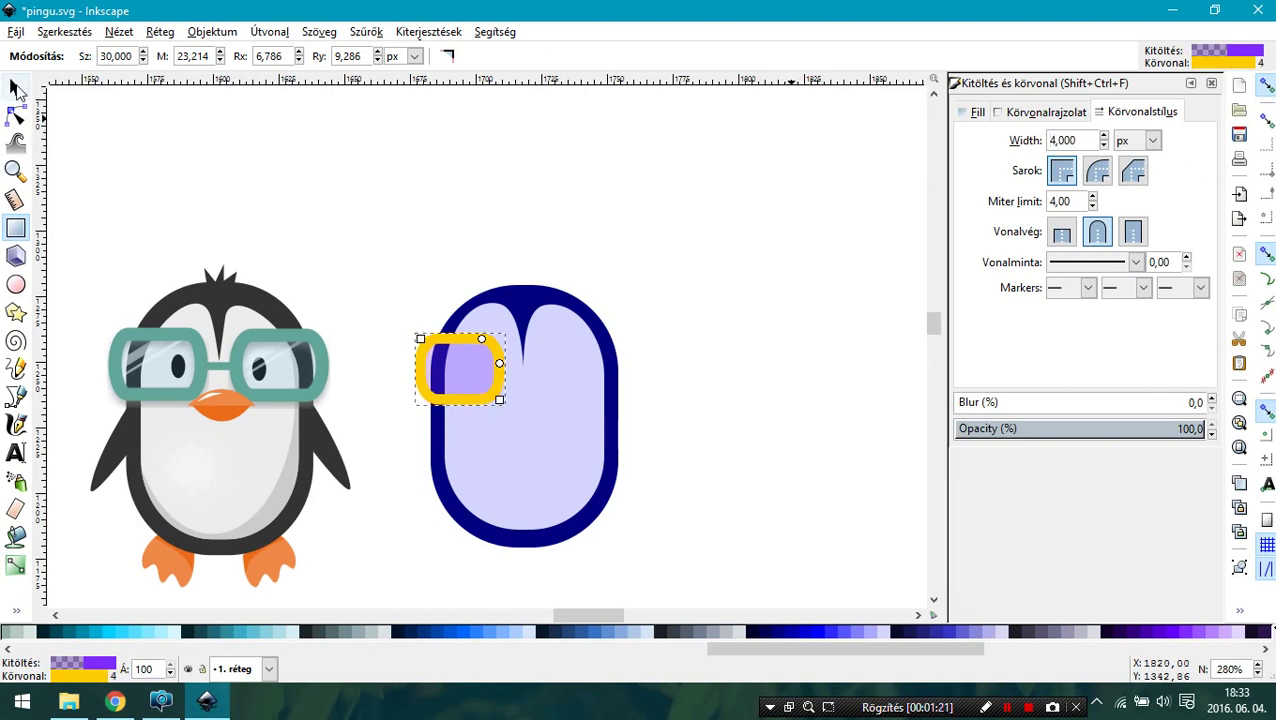
# Nudge the lens into place and give it a dark see-through fill (lightness 6, alpha 33).
pyautogui.click(16, 88)
pyautogui.moveTo(475, 403); pyautogui.dragTo(517, 410)
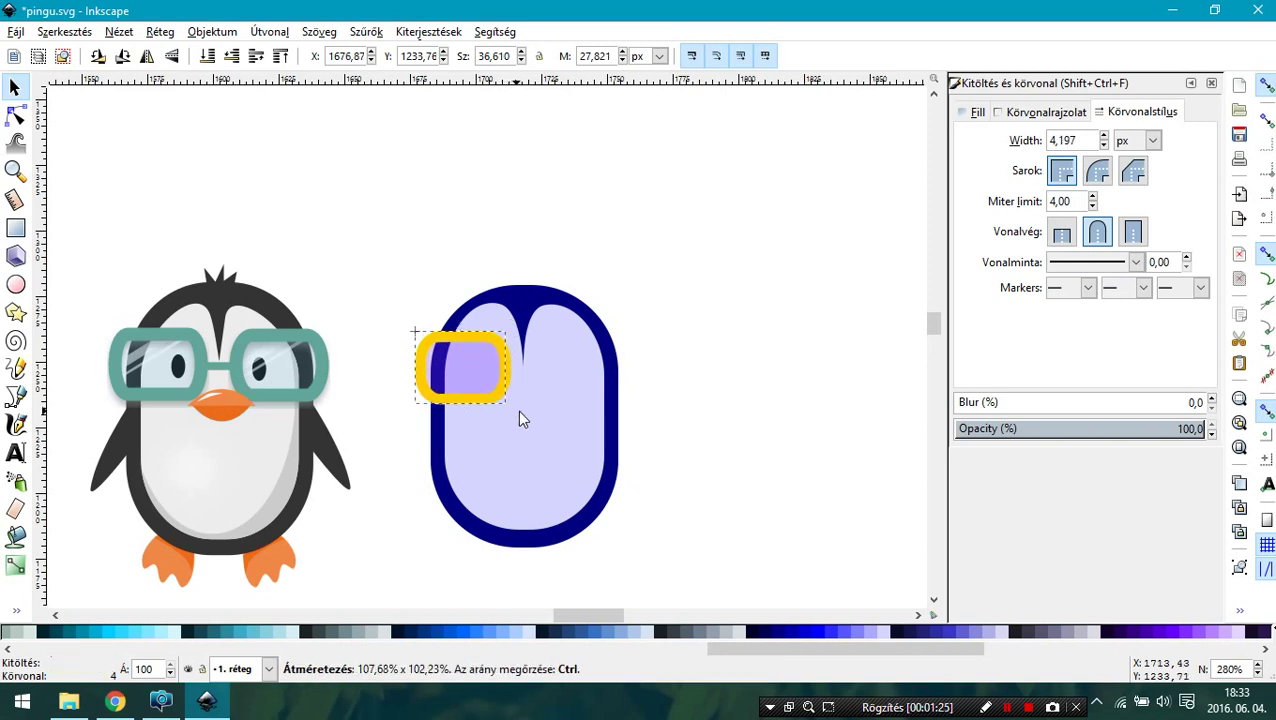
pyautogui.click(977, 112)
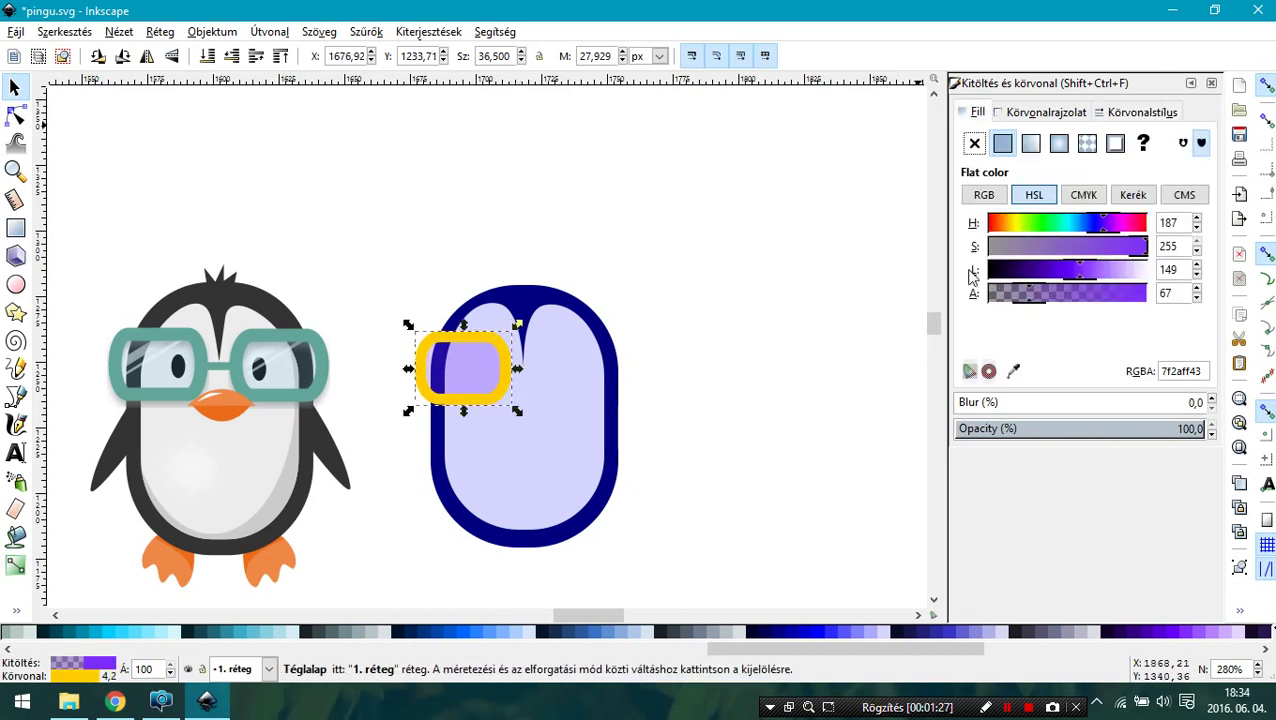
pyautogui.click(992, 270)
pyautogui.click(1008, 293)
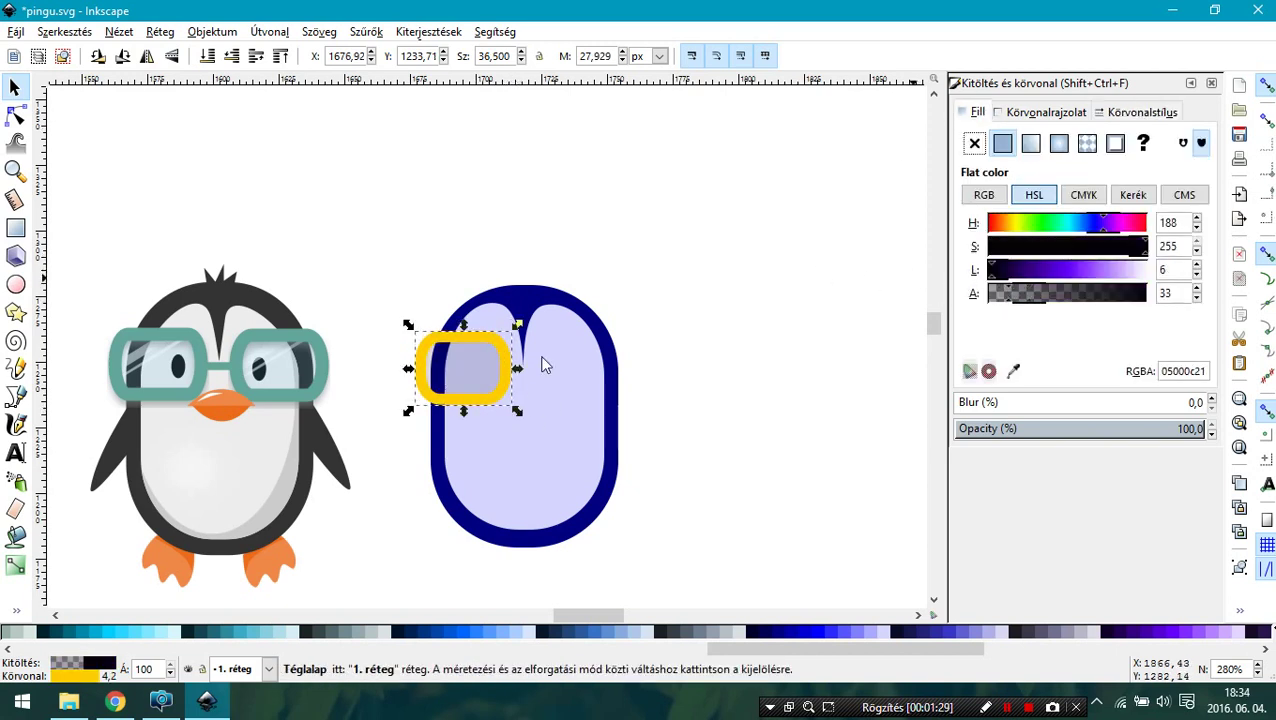
# Paste a copy of the lens onto the body's right side, aligned with the left lens.
pyautogui.hotkey('ctrl', 'v')
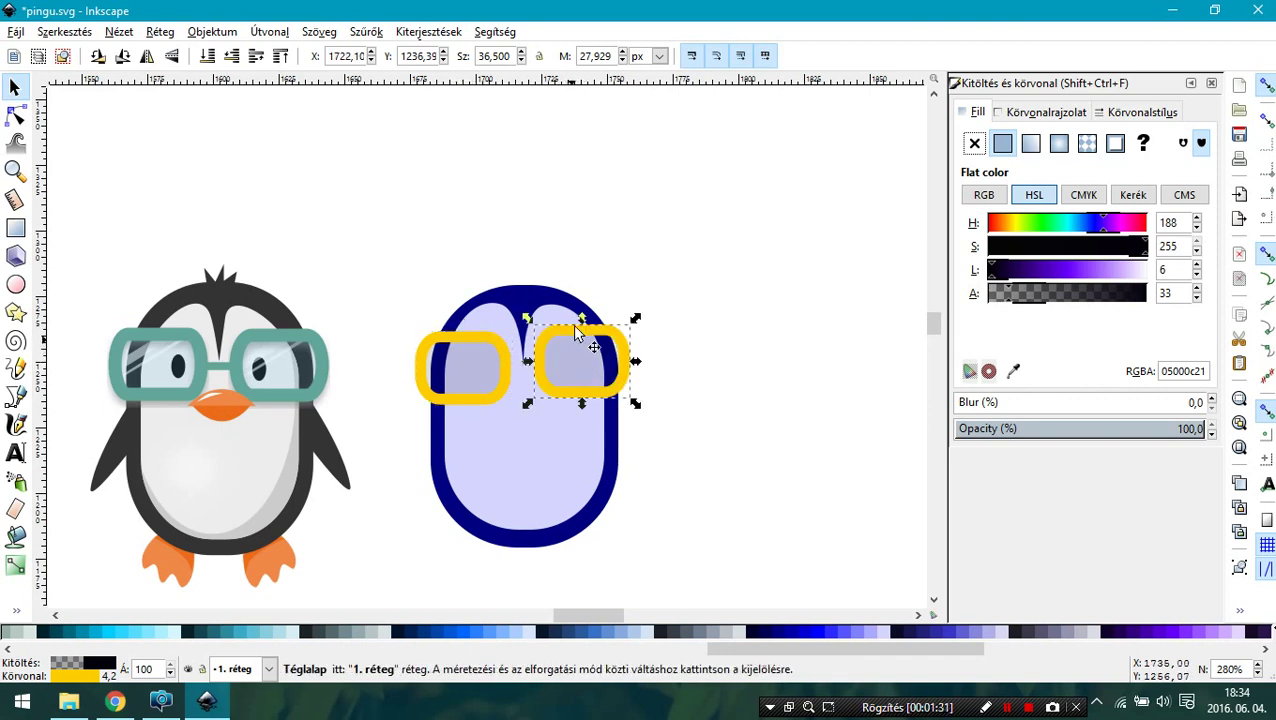
pyautogui.moveTo(578, 341); pyautogui.dragTo(576, 338)
pyautogui.moveTo(441, 64); pyautogui.dragTo(425, 55)
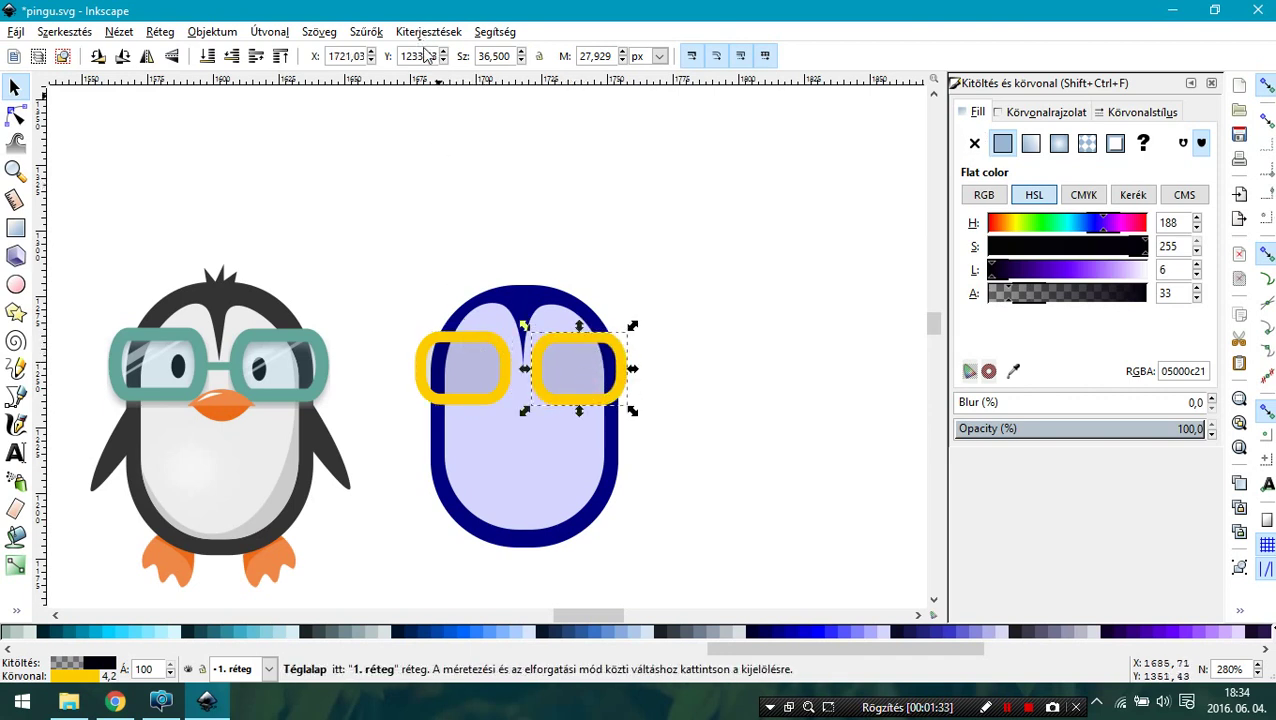
pyautogui.click(451, 343)
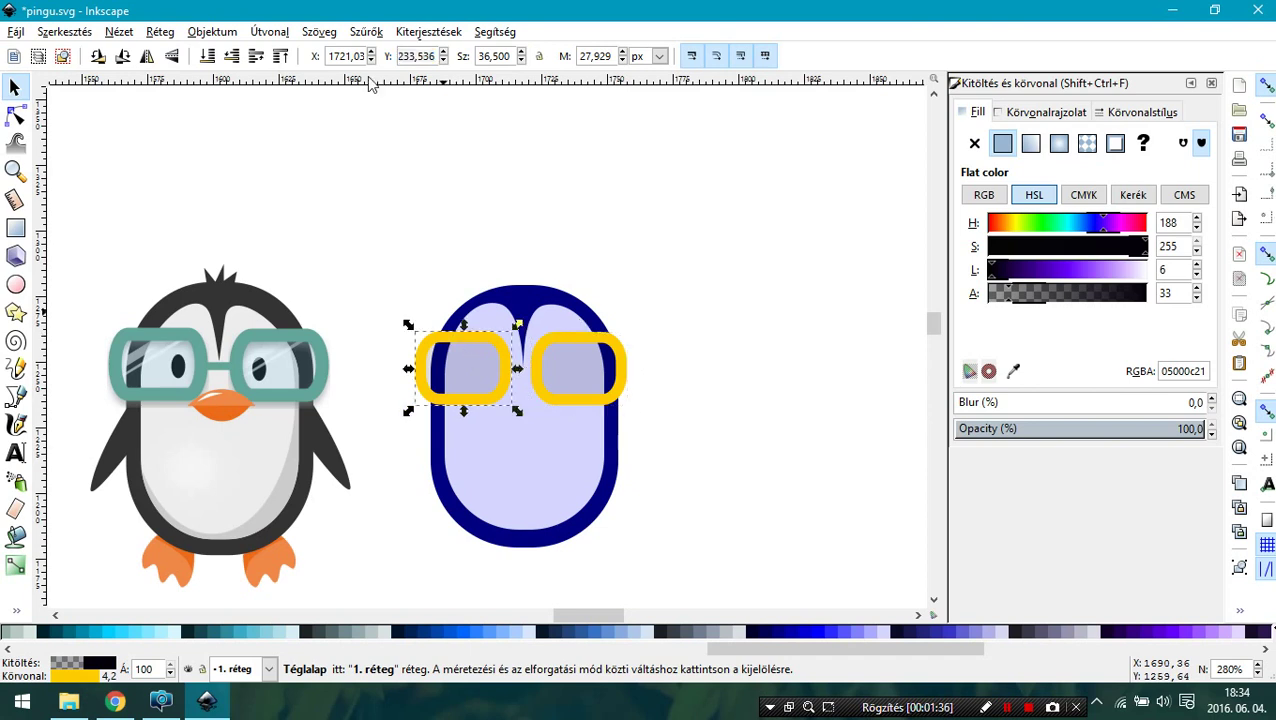
pyautogui.click(321, 230)
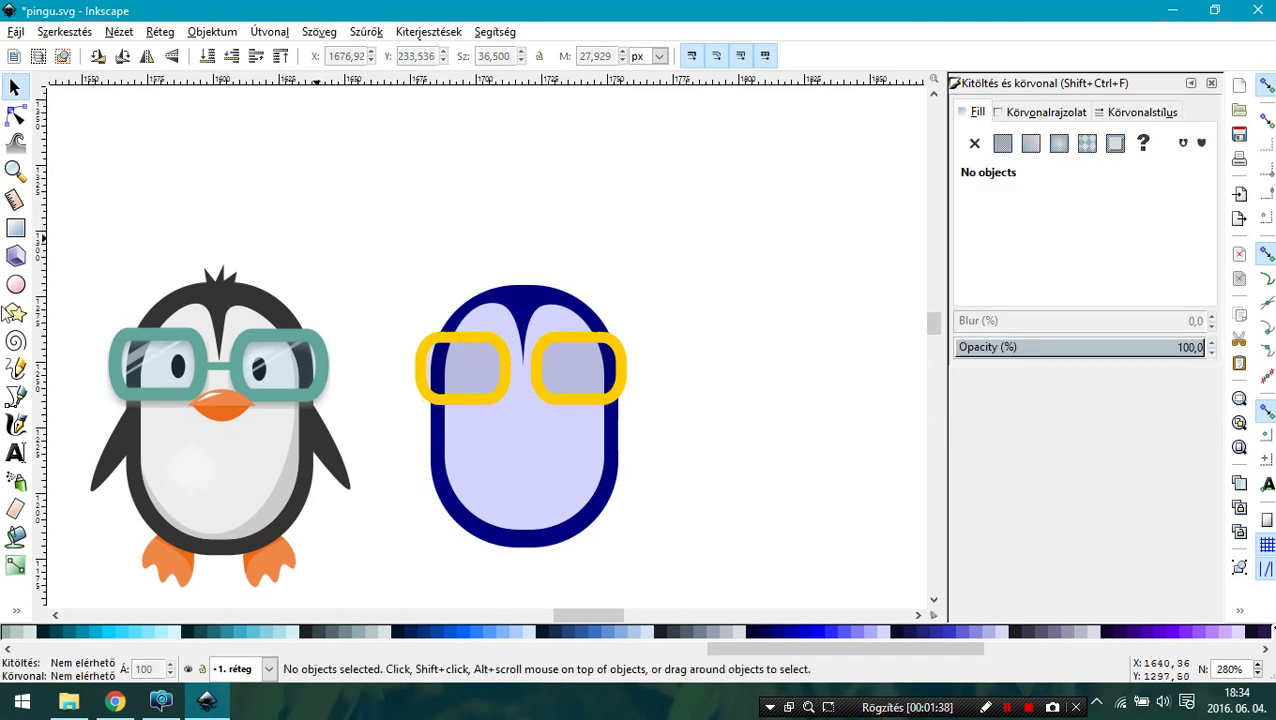
# Draw a bridge shape between the two lenses with the Bezier pen.
pyautogui.click(15, 397)
pyautogui.click(503, 359)
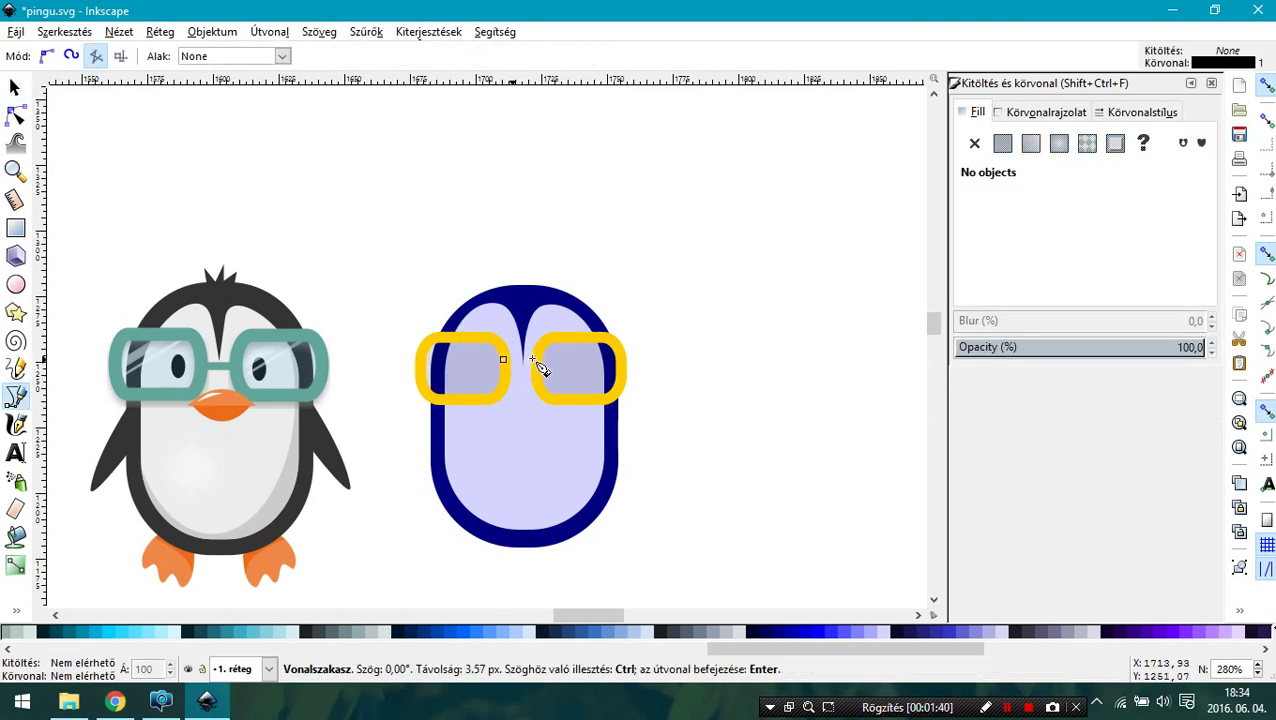
pyautogui.click(537, 361)
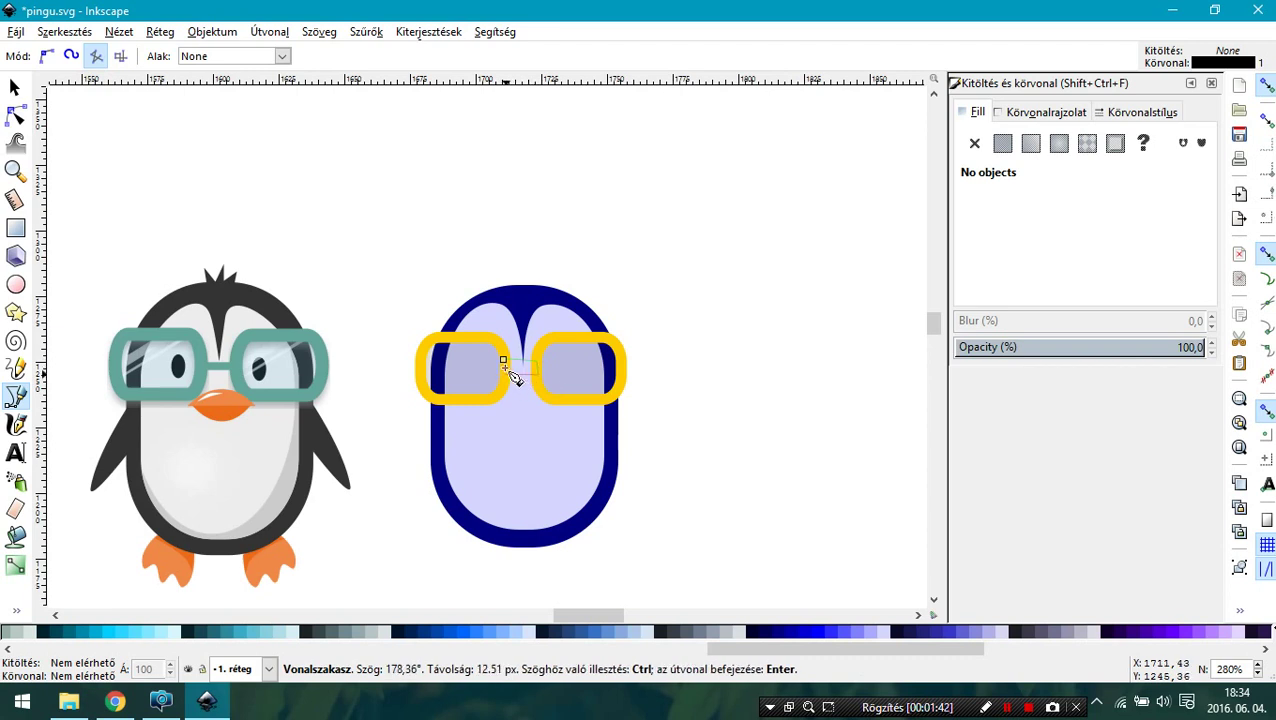
pyautogui.click(503, 360)
# Fill the bridge with the rim's yellow using the Dropper and set its stroke to none.
pyautogui.click(15, 610)
pyautogui.click(65, 607)
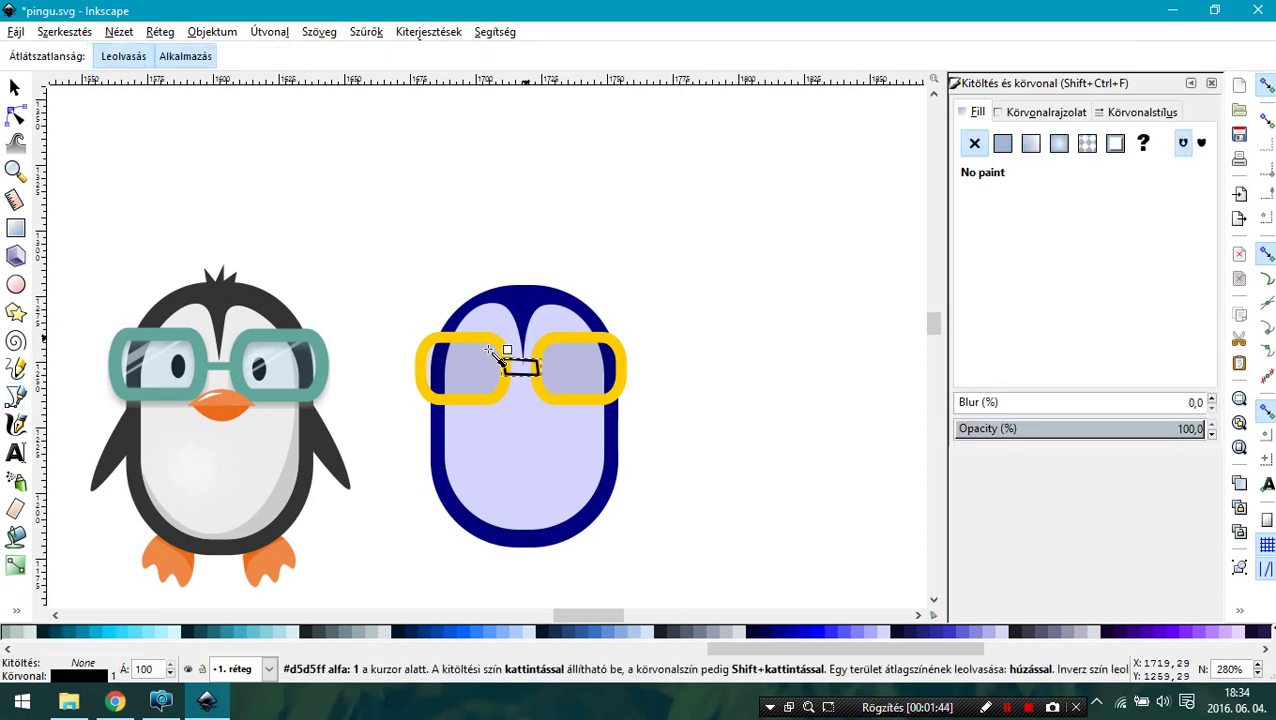
pyautogui.click(472, 340)
pyautogui.click(1040, 112)
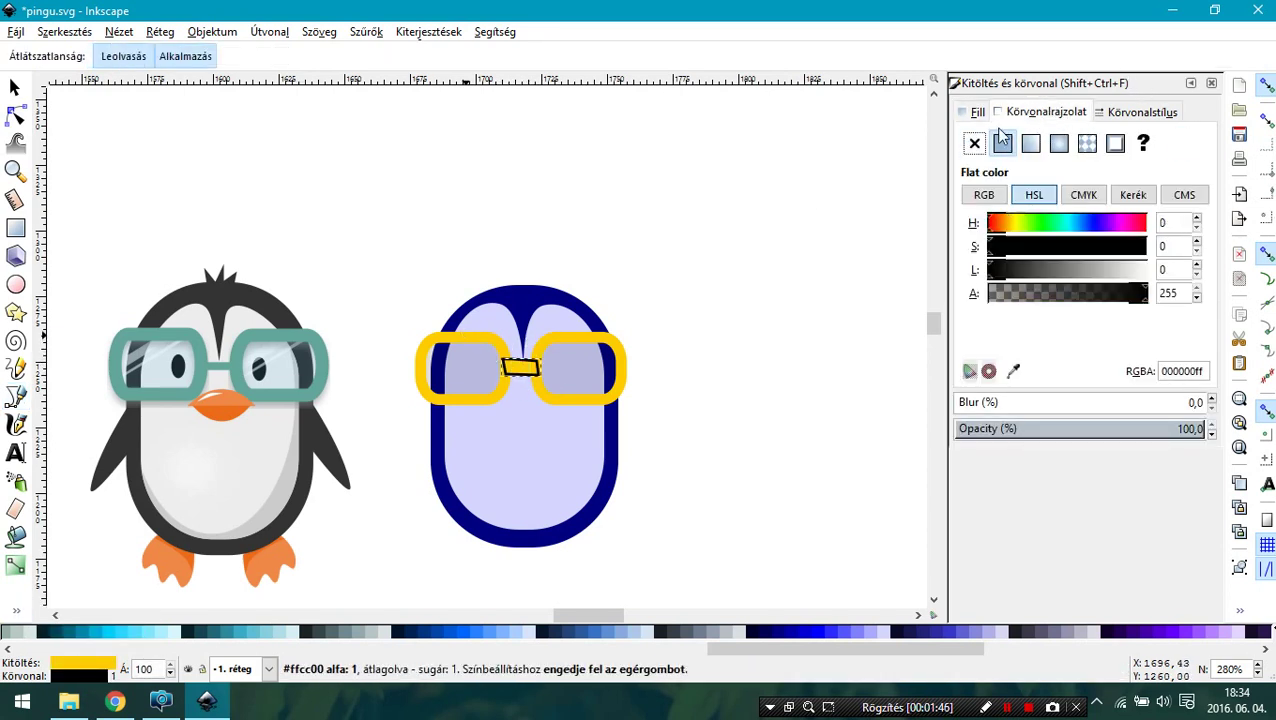
pyautogui.click(15, 88)
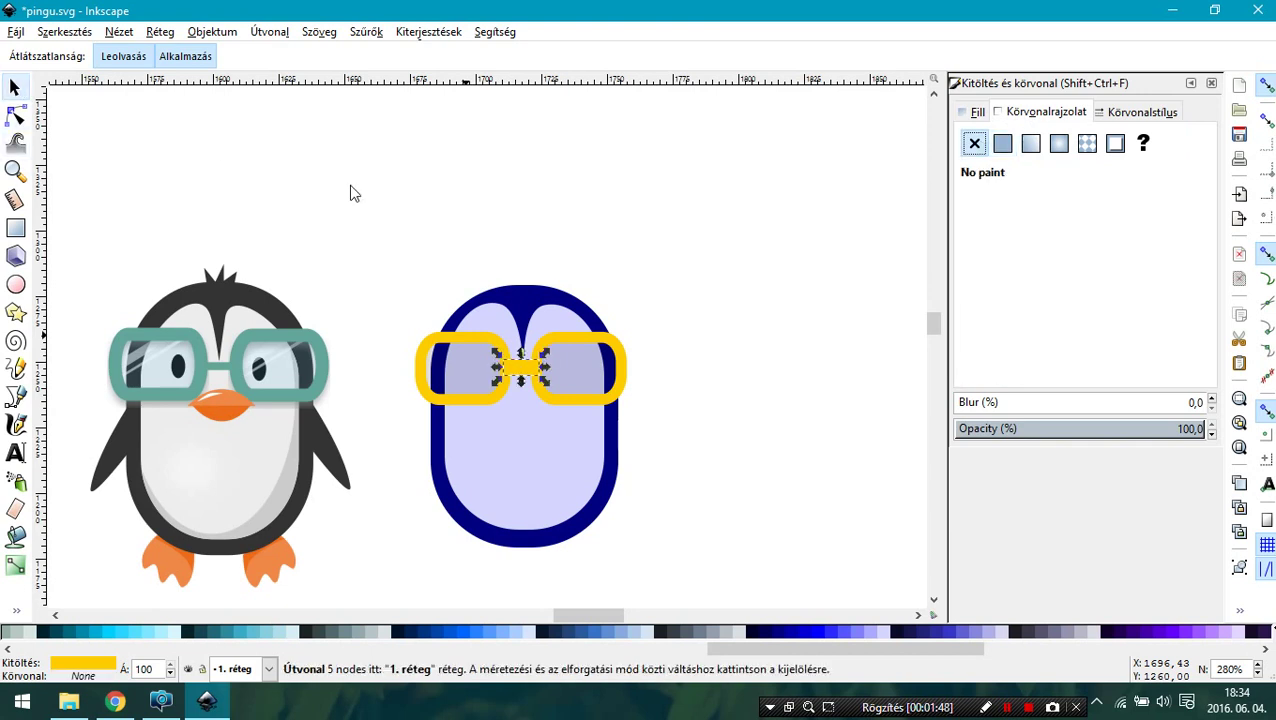
pyautogui.click(427, 220)
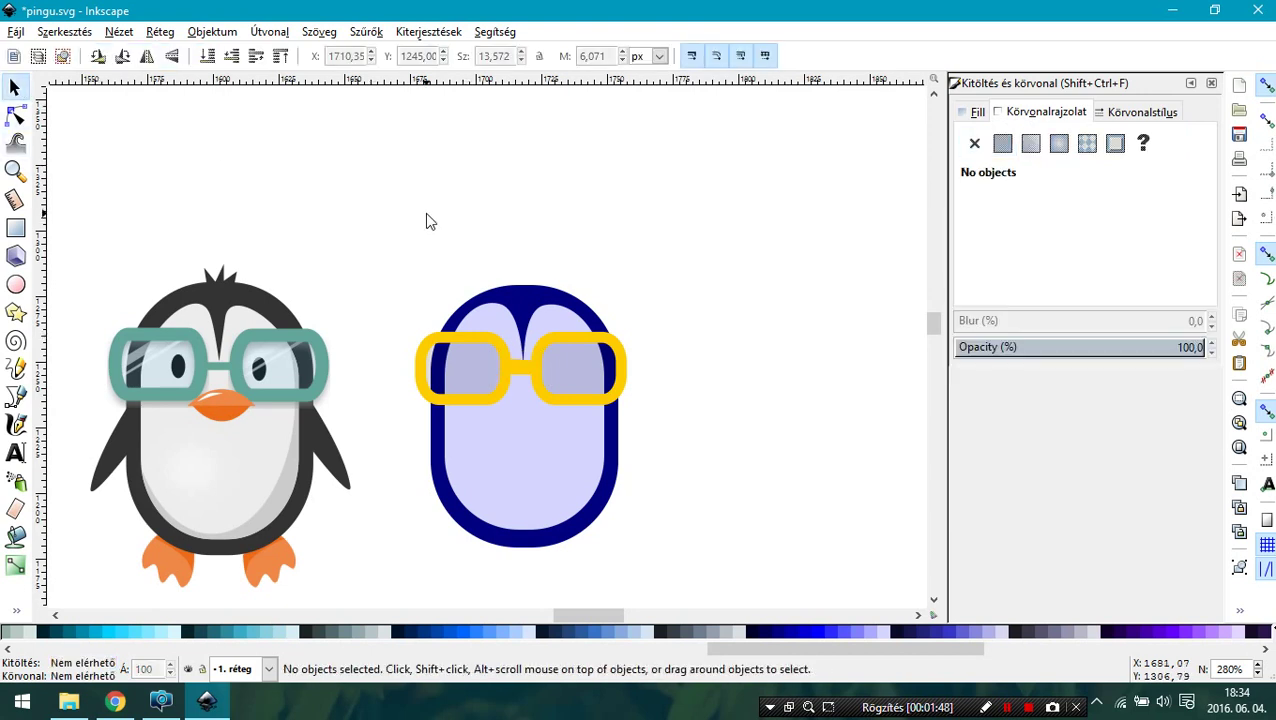
pyautogui.click(15, 284)
# Add black oval pupils to both lenses and a narrow 7.5 × 21.786 px strip inside the left lens.
pyautogui.moveTo(473, 358); pyautogui.dragTo(483, 375)
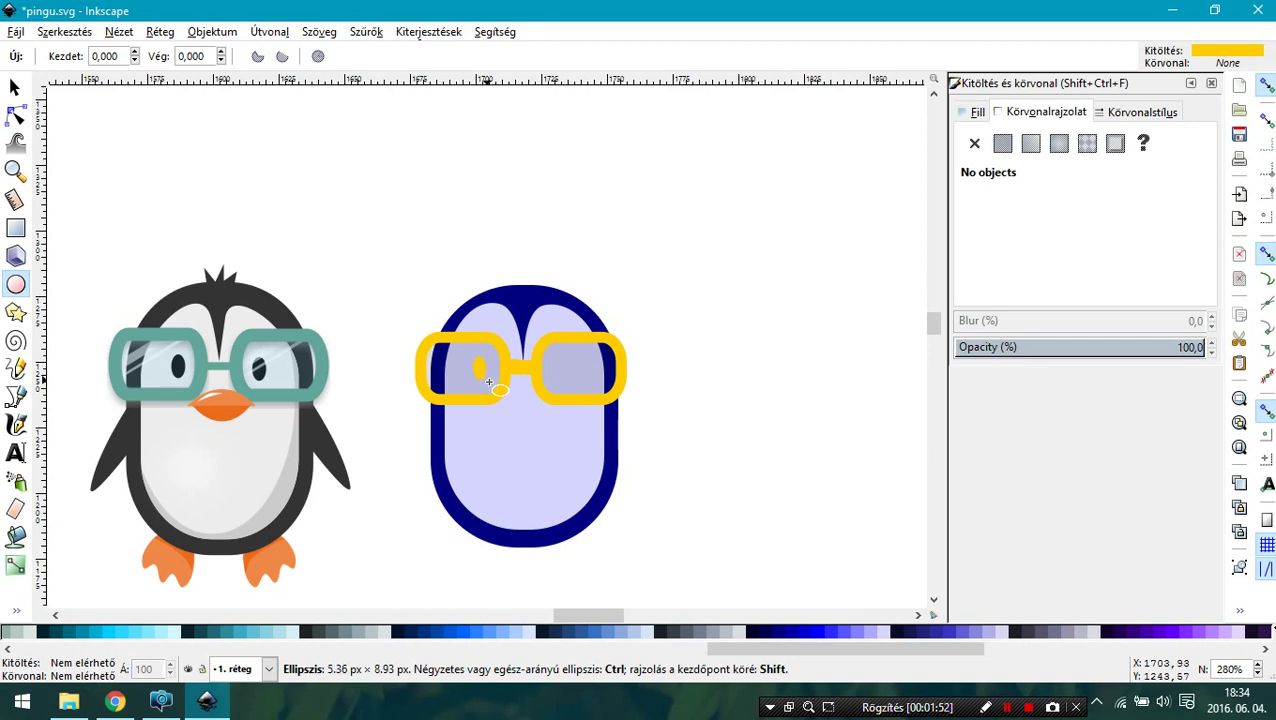
pyautogui.moveTo(723, 648); pyautogui.dragTo(40, 648)
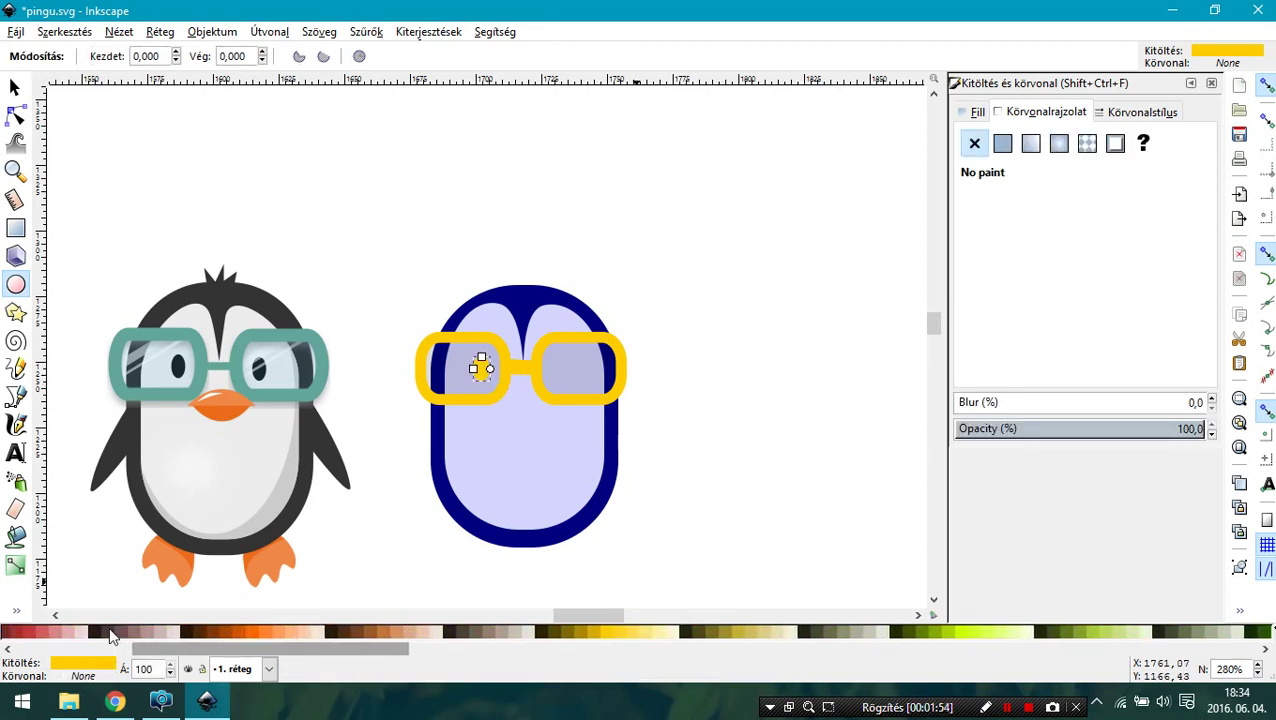
pyautogui.click(38, 634)
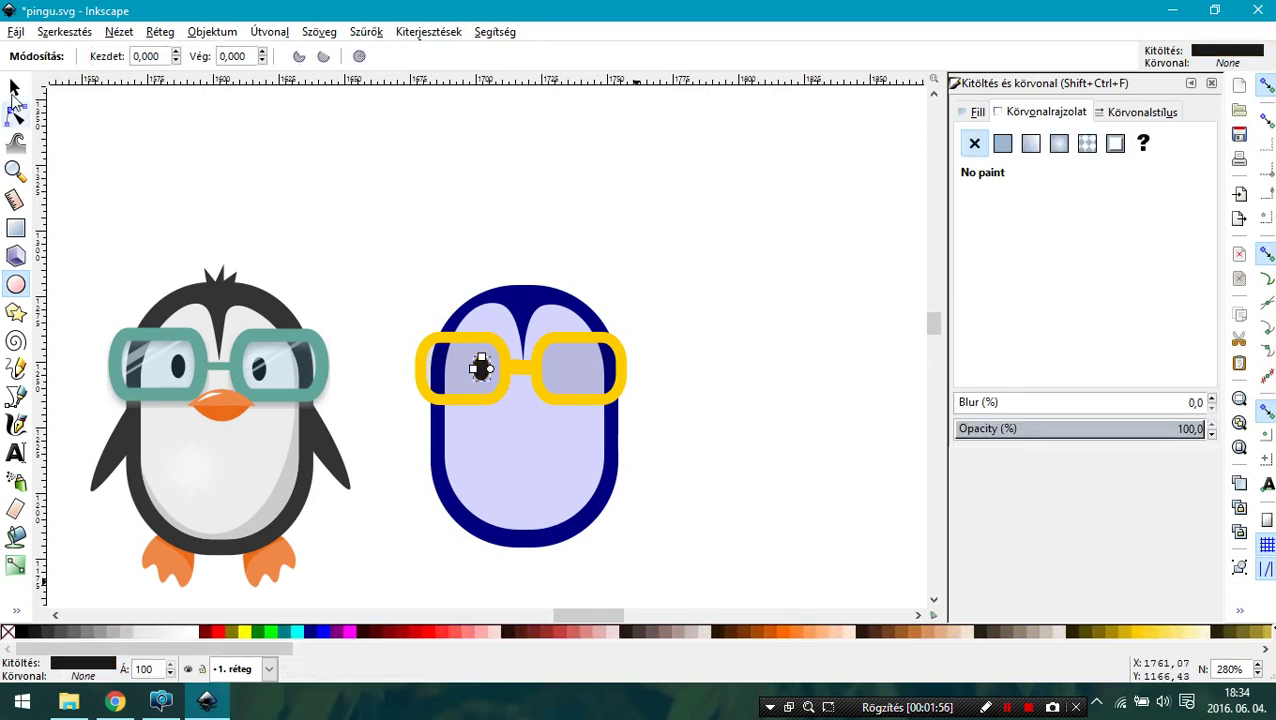
pyautogui.press('s')
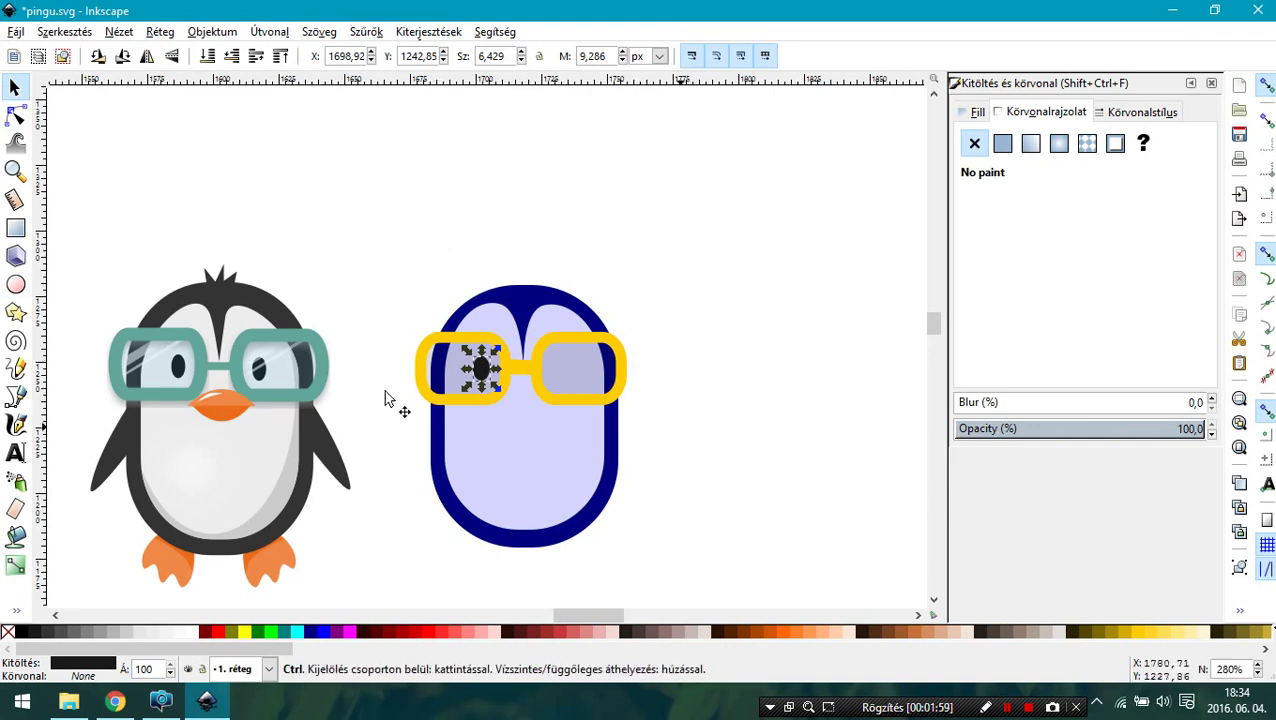
pyautogui.click(510, 370)
pyautogui.moveTo(512, 372); pyautogui.dragTo(566, 372)
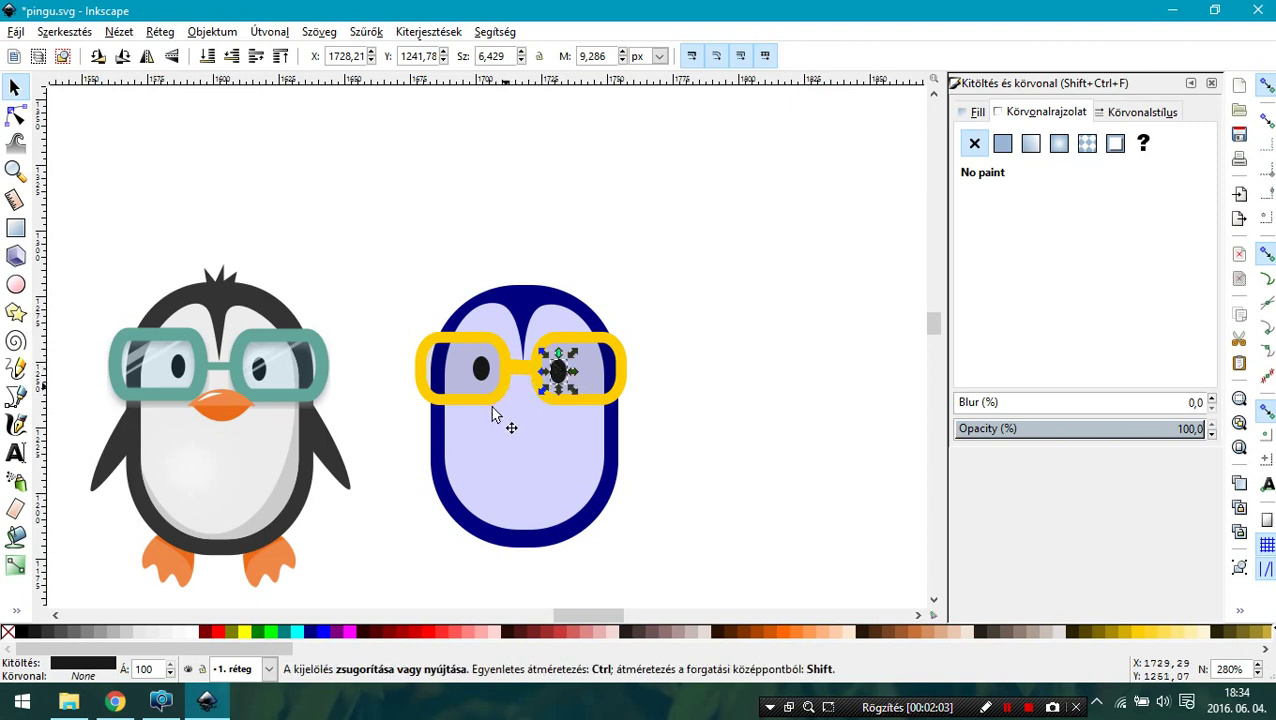
pyautogui.click(15, 228)
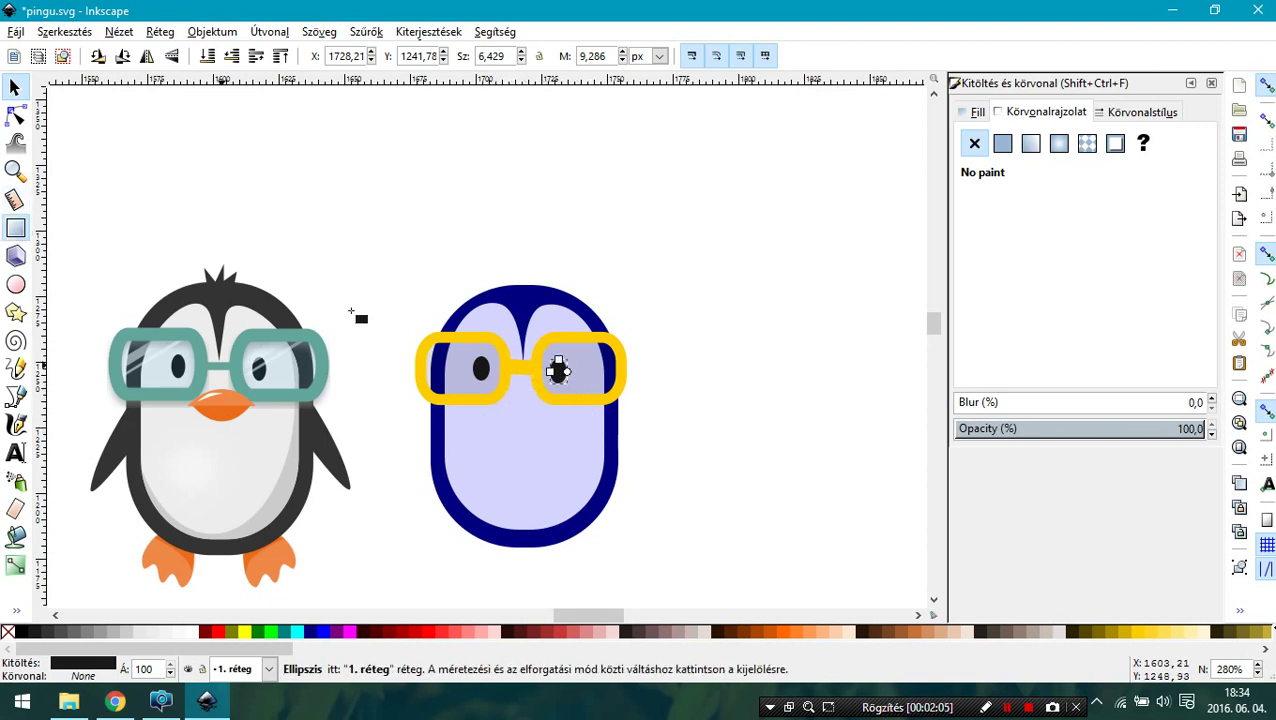
pyautogui.moveTo(437, 341)
pyautogui.mouseDown()
pyautogui.moveTo(457, 397)
pyautogui.moveTo(454, 332)
pyautogui.mouseUp()
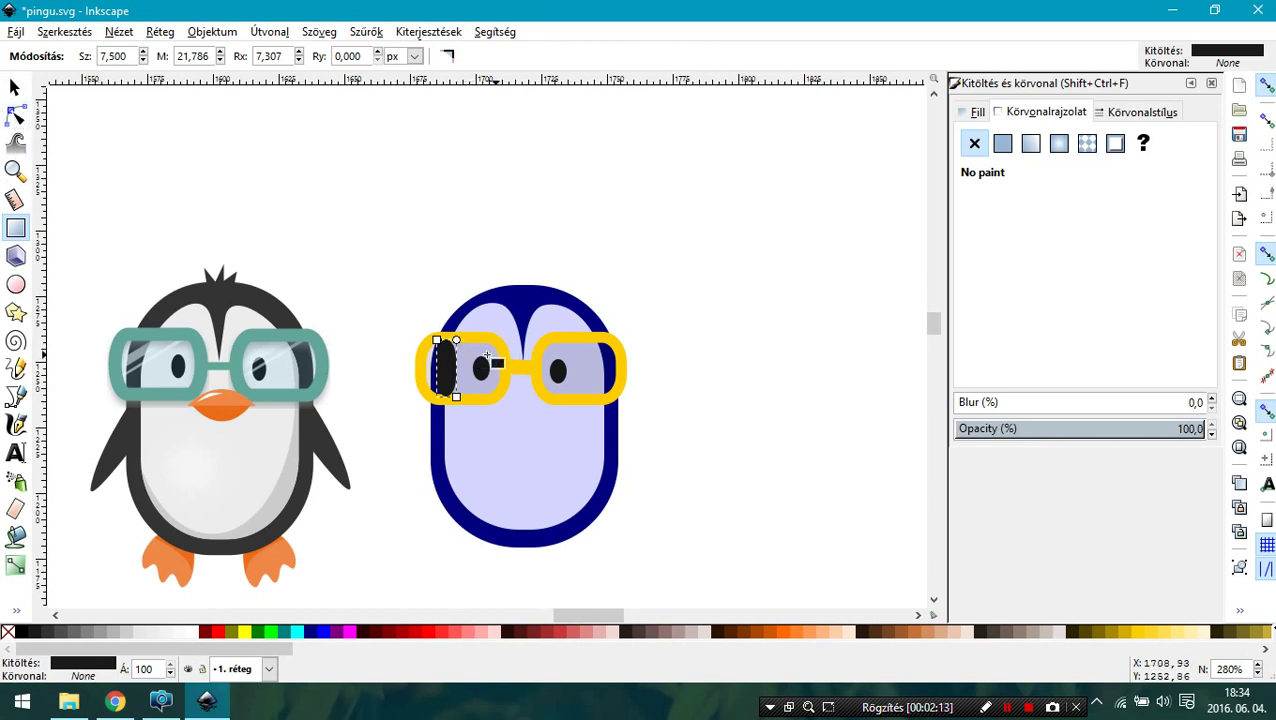
# Square off the strip's corners, fill it white and convert it to a path.
pyautogui.moveTo(459, 395); pyautogui.dragTo(449, 317)
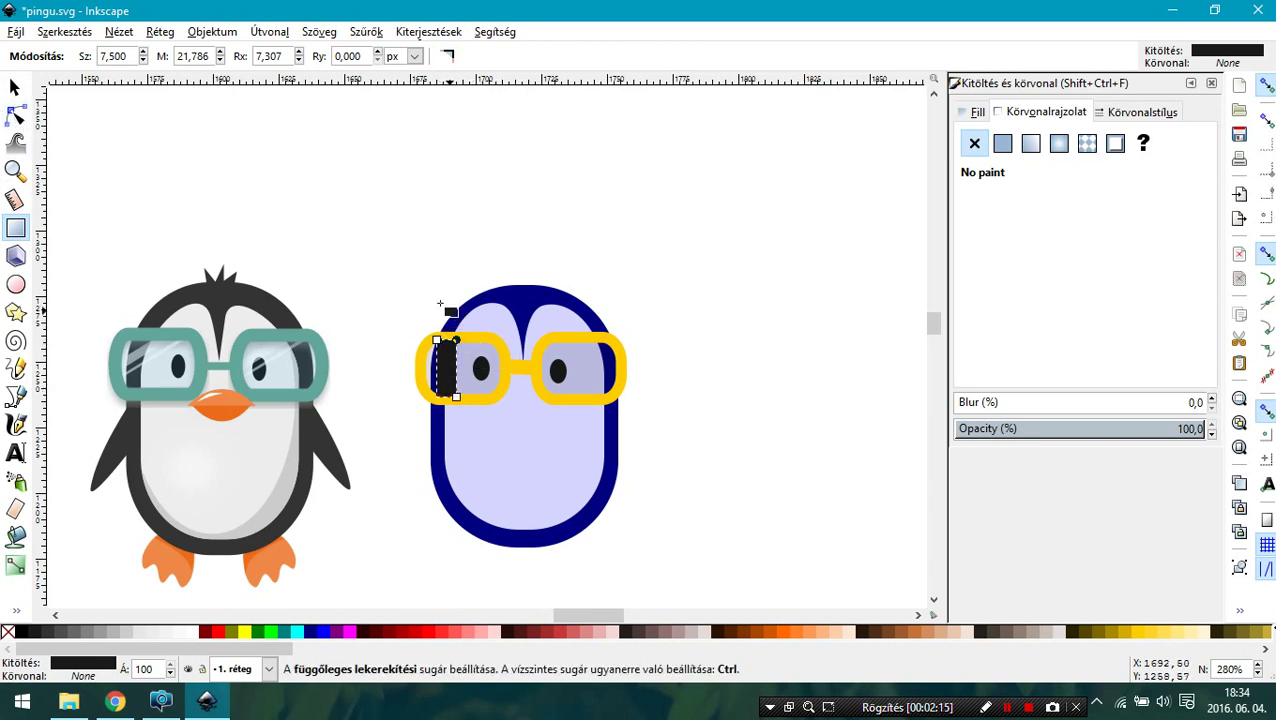
pyautogui.click(190, 632)
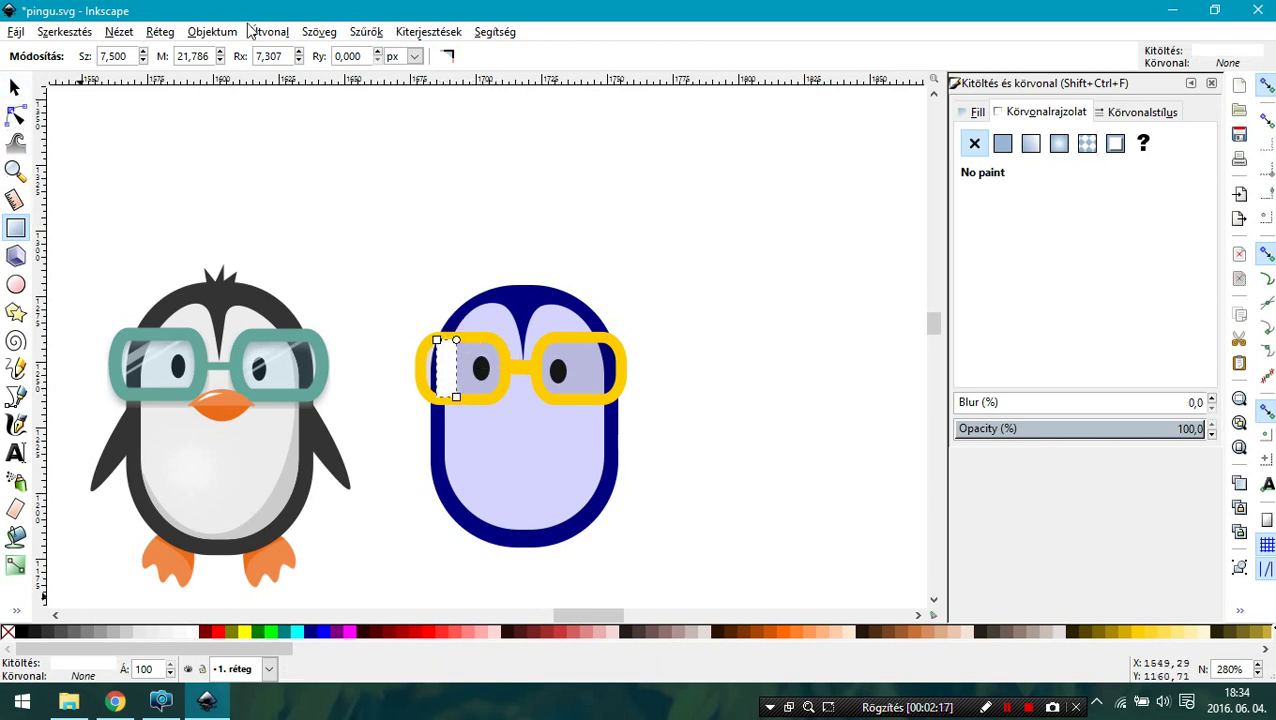
pyautogui.click(262, 31)
pyautogui.click(300, 50)
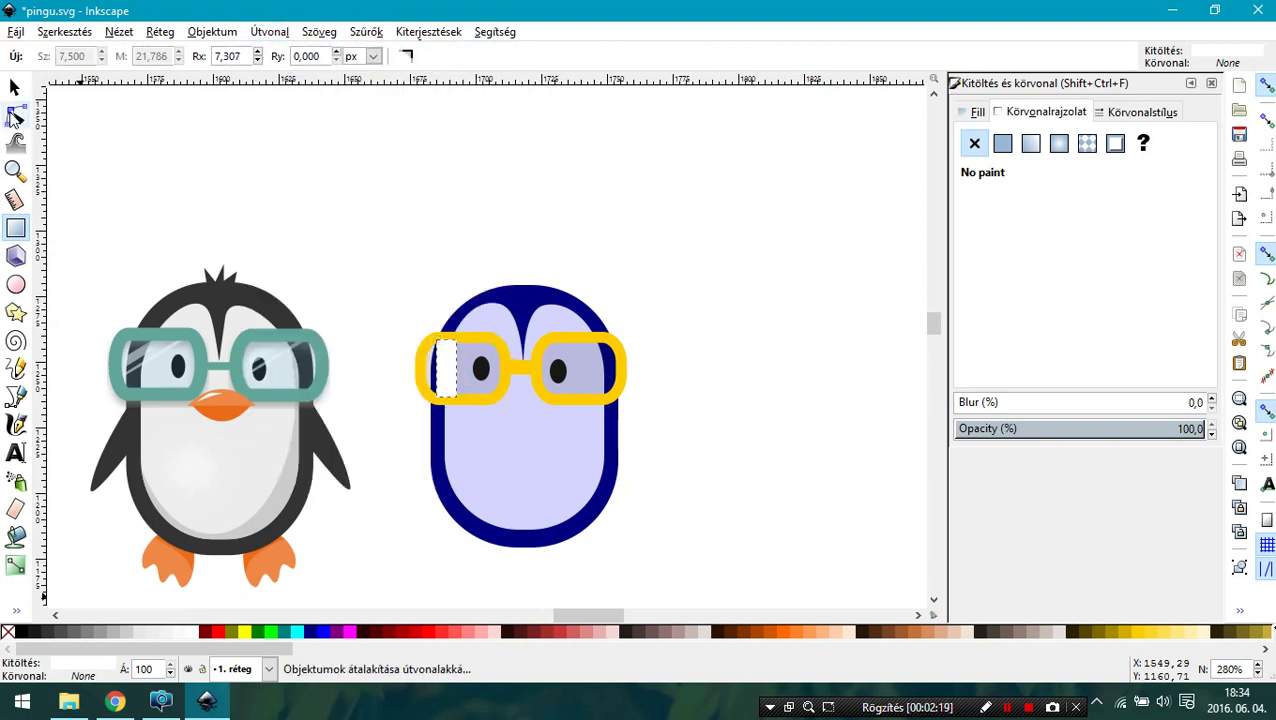
# Shift the strip's top nodes right to slant it into a glare highlight.
pyautogui.click(15, 115)
pyautogui.moveTo(394, 323); pyautogui.dragTo(500, 350)
pyautogui.press('Right')
pyautogui.press('Right')
pyautogui.press('Right')
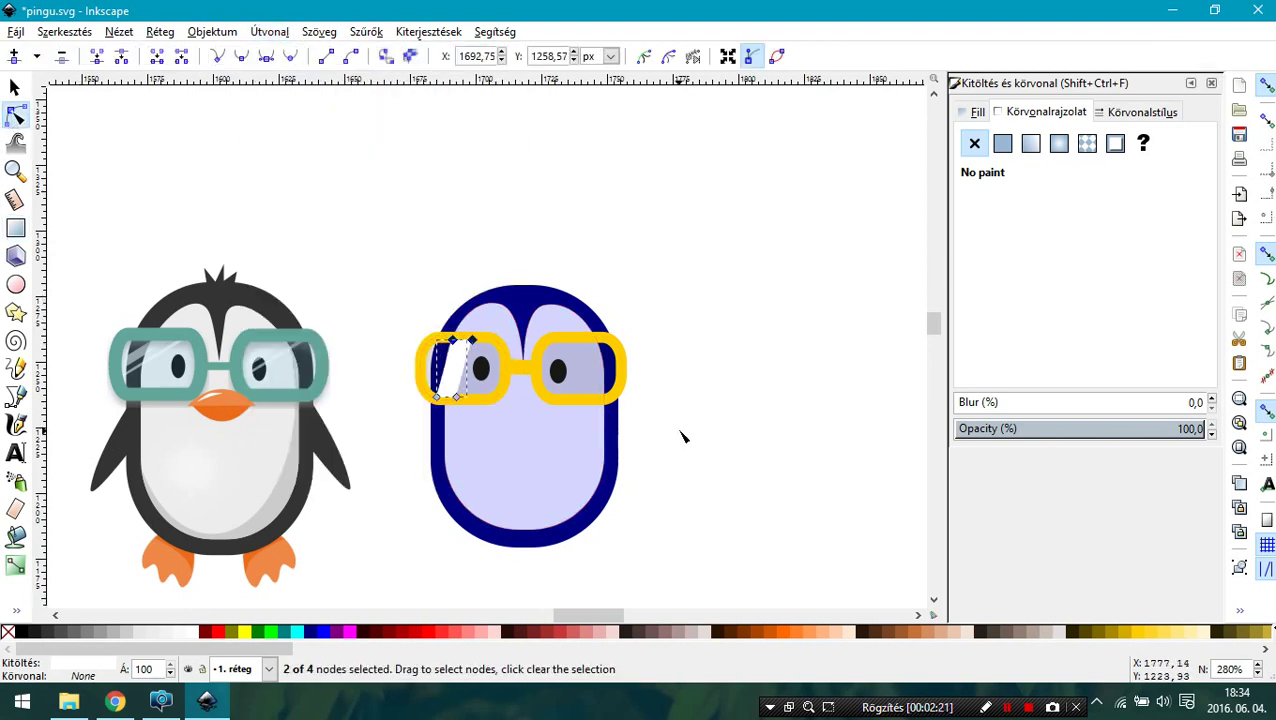
pyautogui.press('Right')
pyautogui.press('Right')
pyautogui.press('Right')
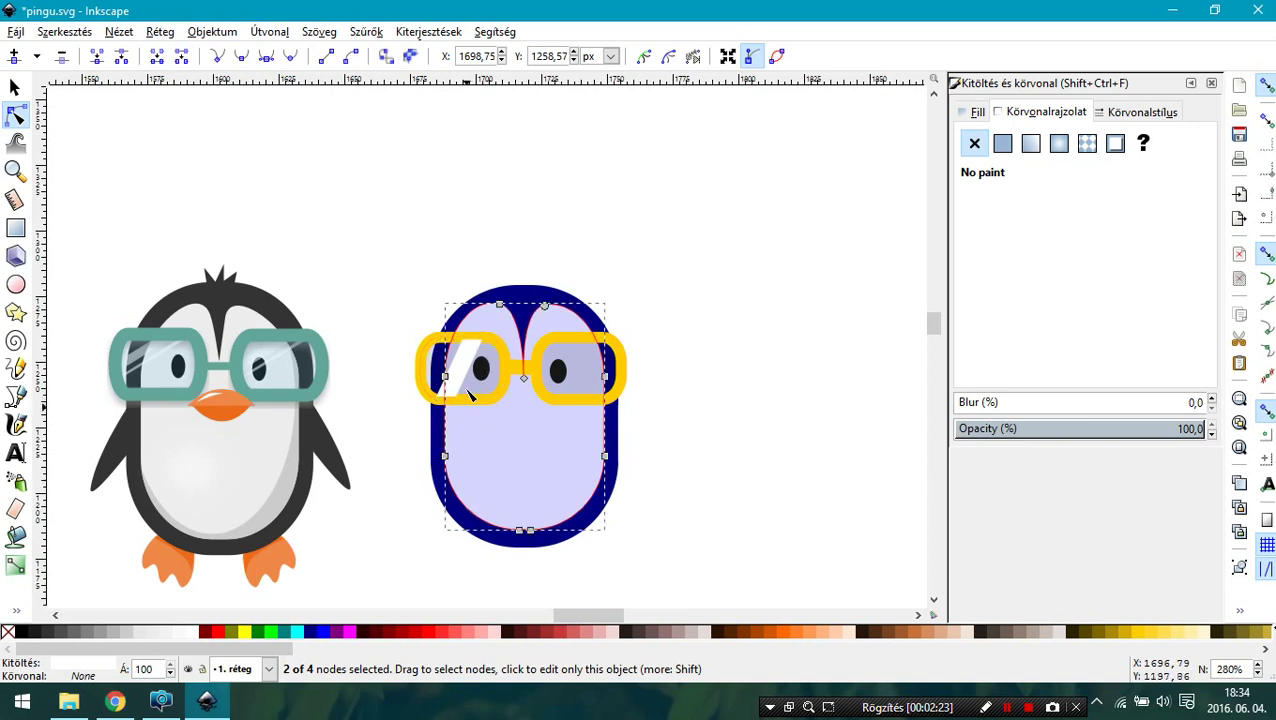
pyautogui.press('Escape')
pyautogui.click(483, 342)
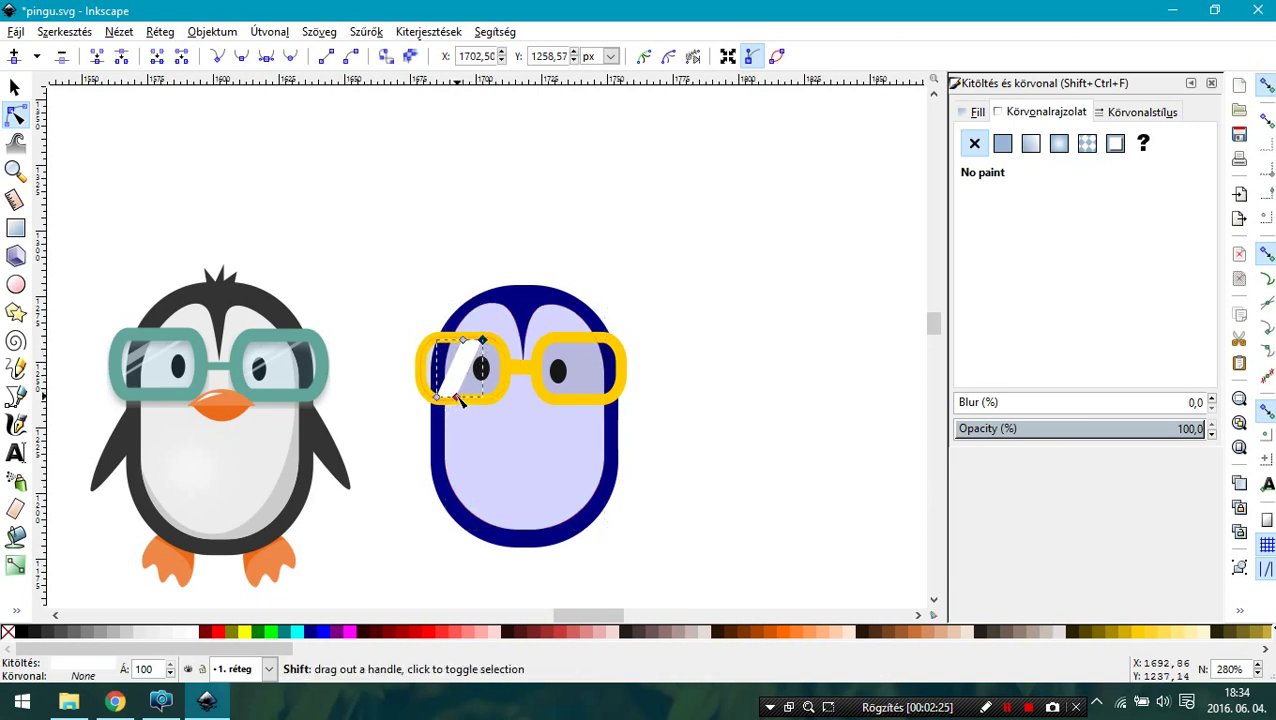
pyautogui.keyDown('shift'); pyautogui.click(457, 397); pyautogui.keyUp('shift')
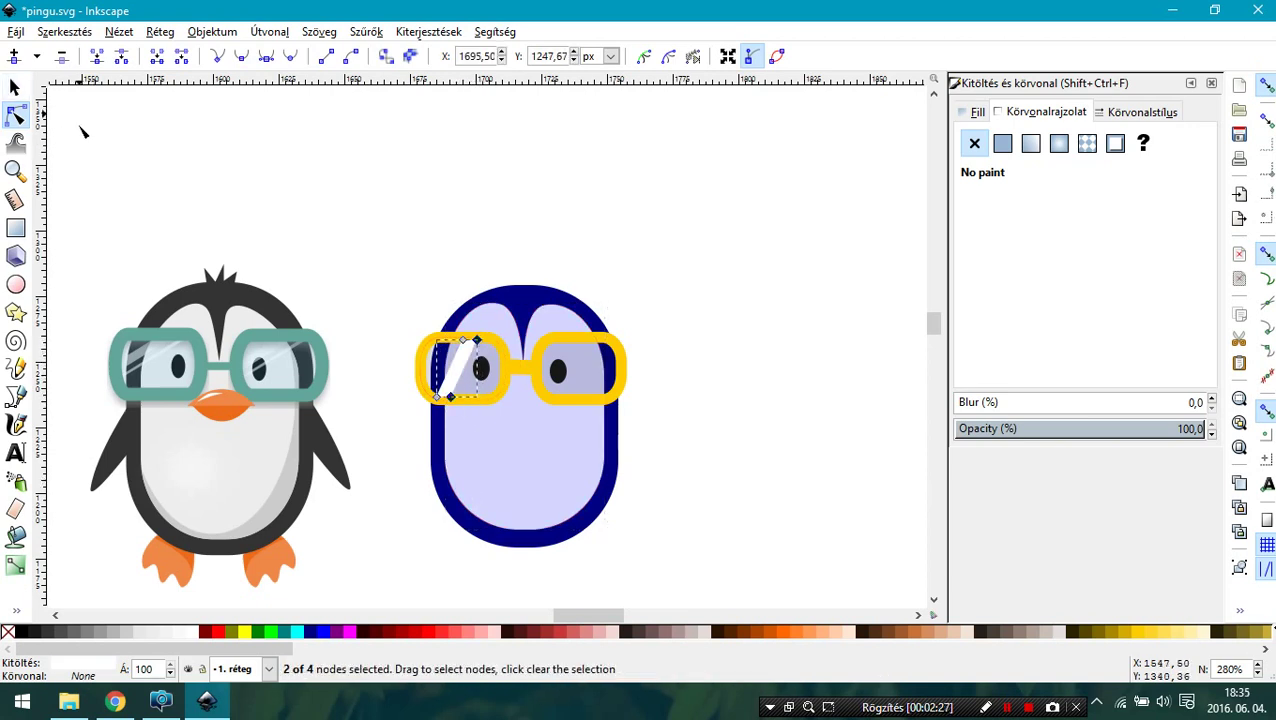
pyautogui.click(14, 88)
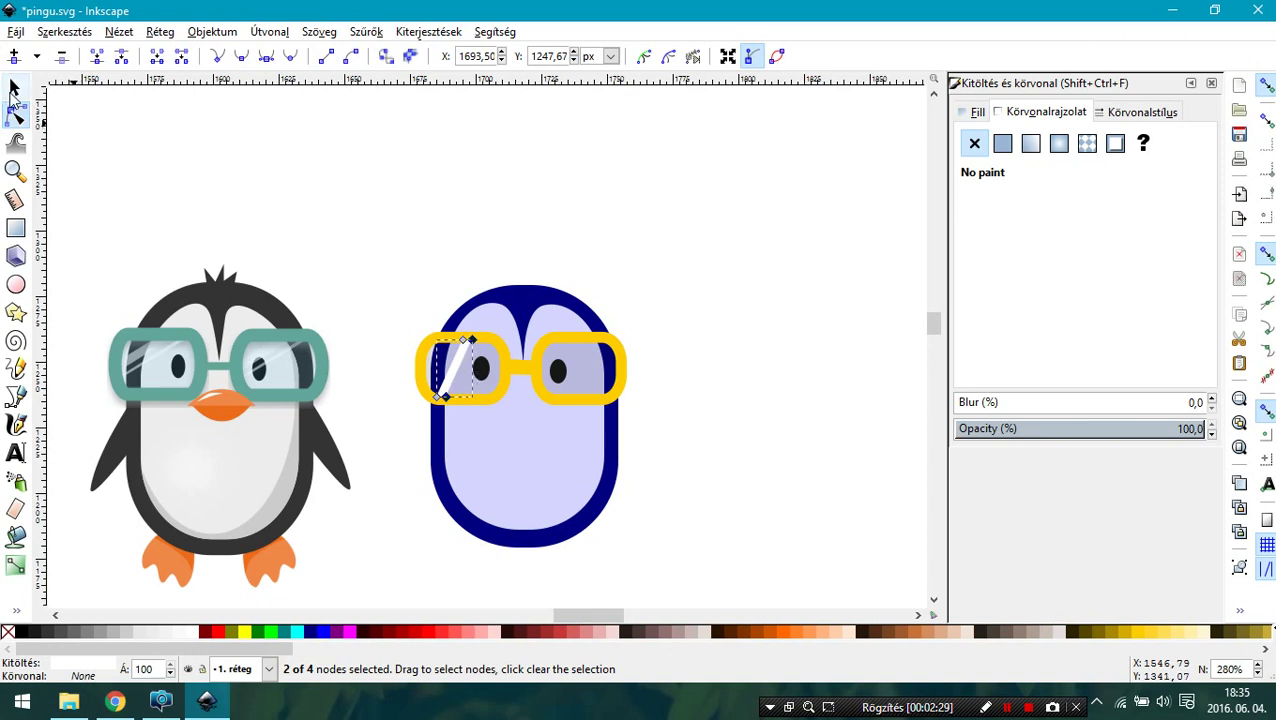
pyautogui.scroll(1, 462, 394)
# Set the highlight's fill alpha to 85, shorten it slightly and place it on the left lens.
pyautogui.click(983, 111)
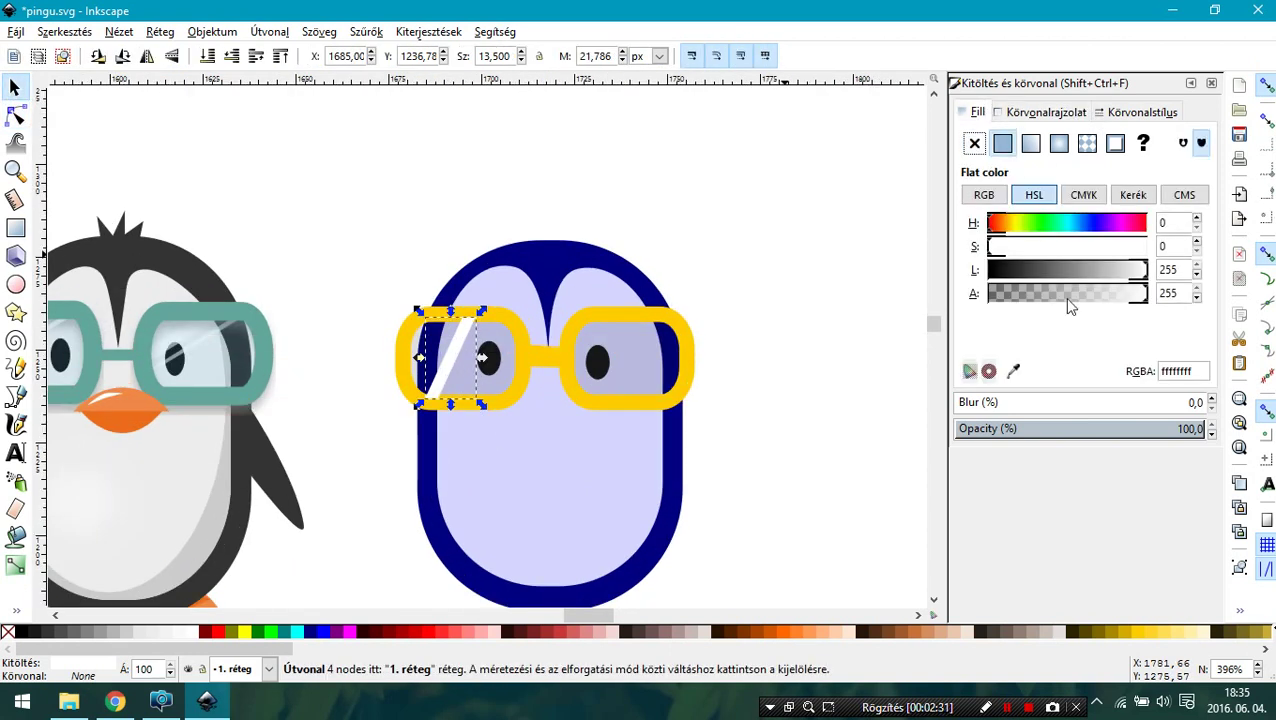
pyautogui.click(1041, 296)
pyautogui.scroll(1, 620, 305)
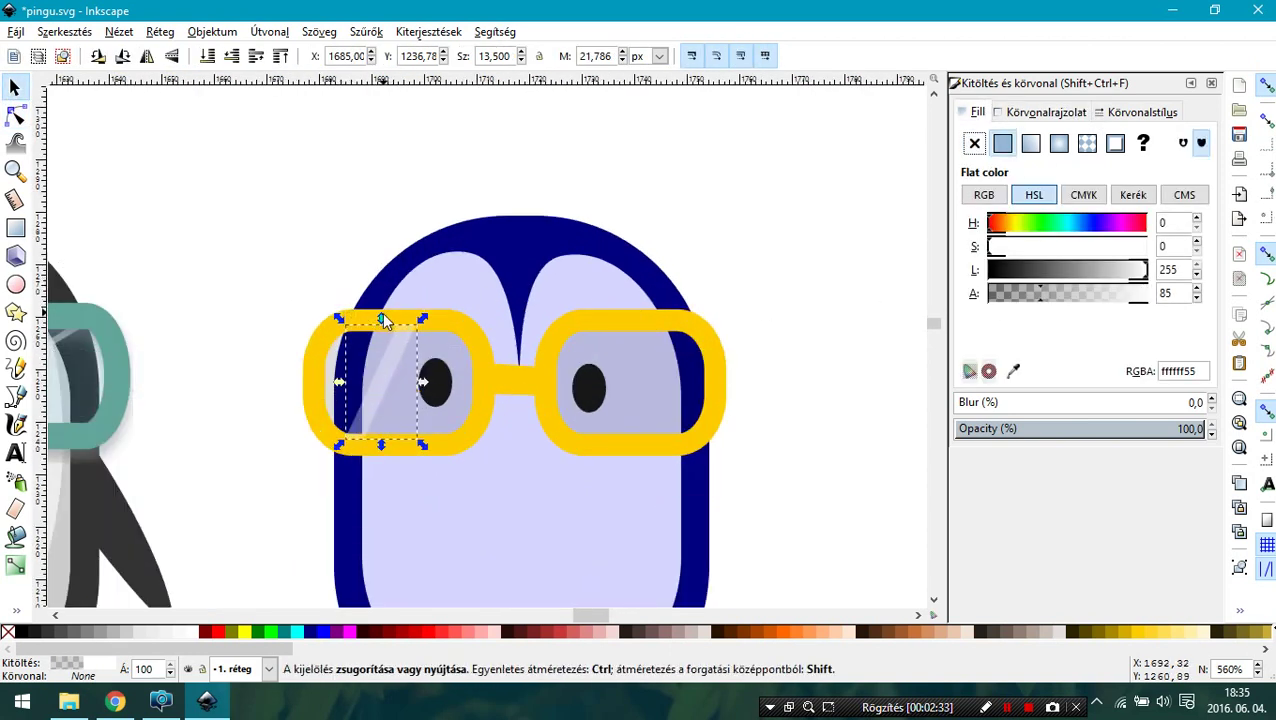
pyautogui.moveTo(382, 319); pyautogui.dragTo(382, 326)
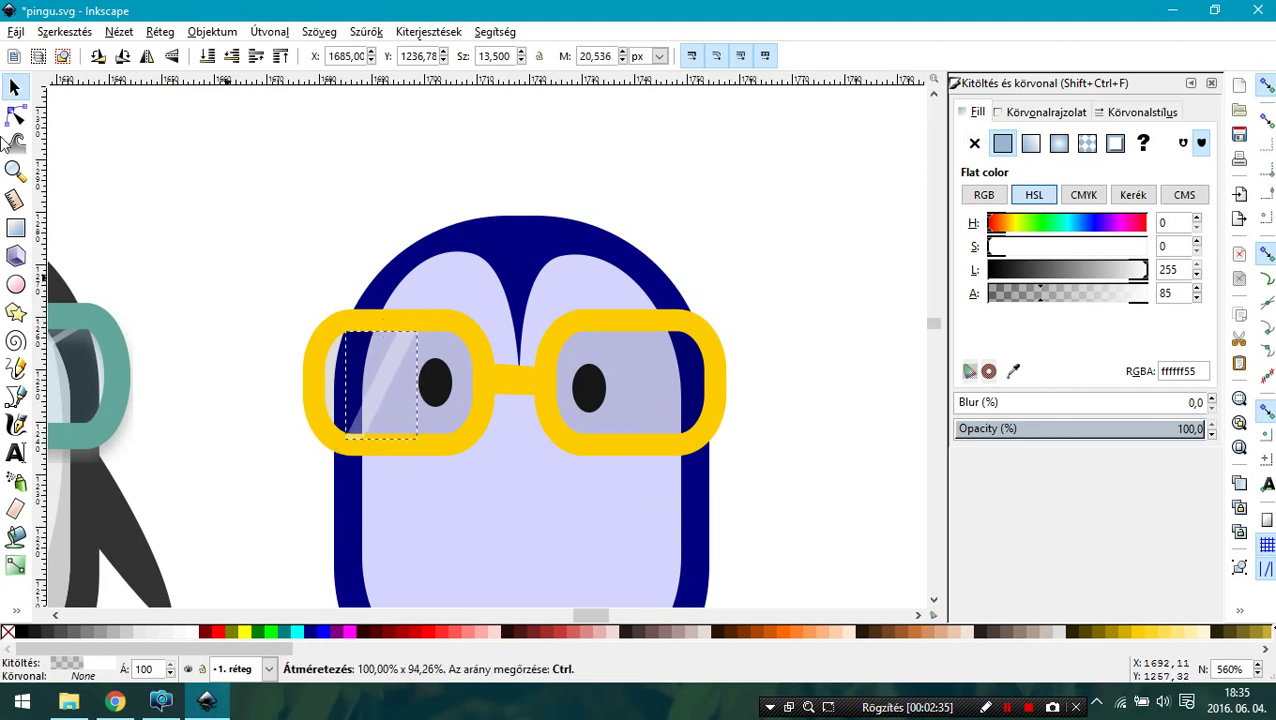
pyautogui.click(462, 412)
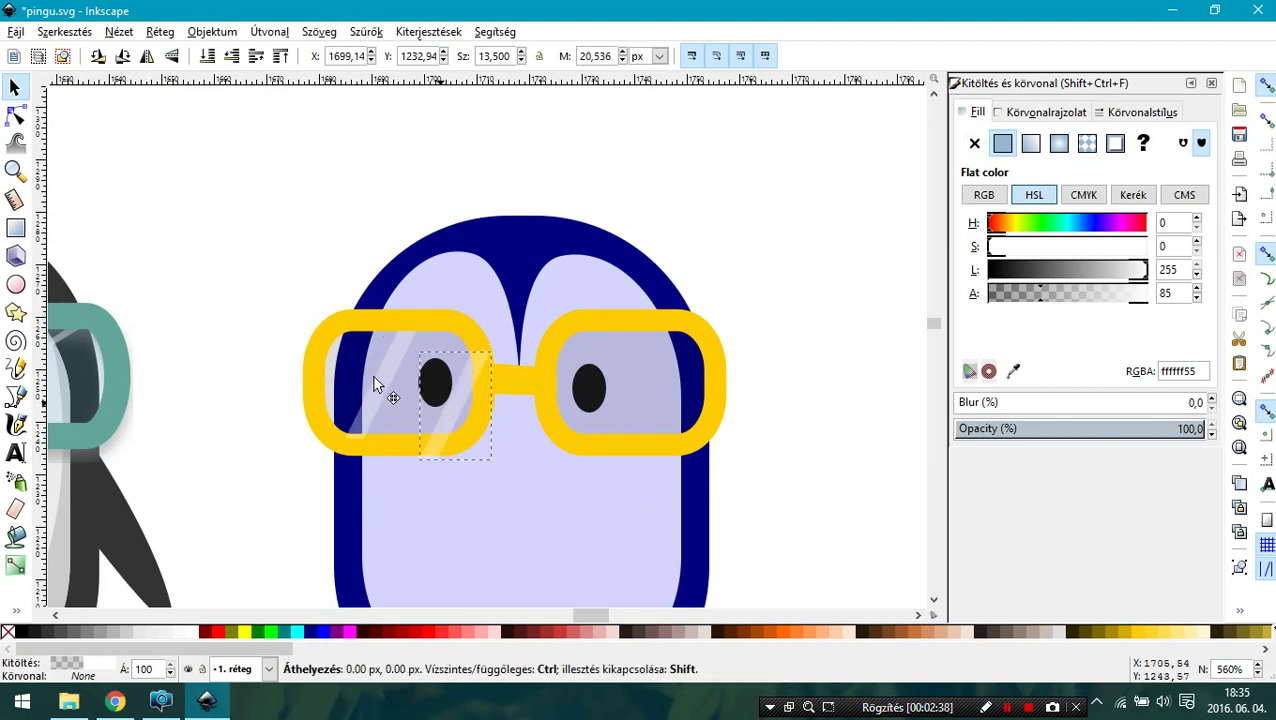
pyautogui.moveTo(347, 392); pyautogui.dragTo(318, 390)
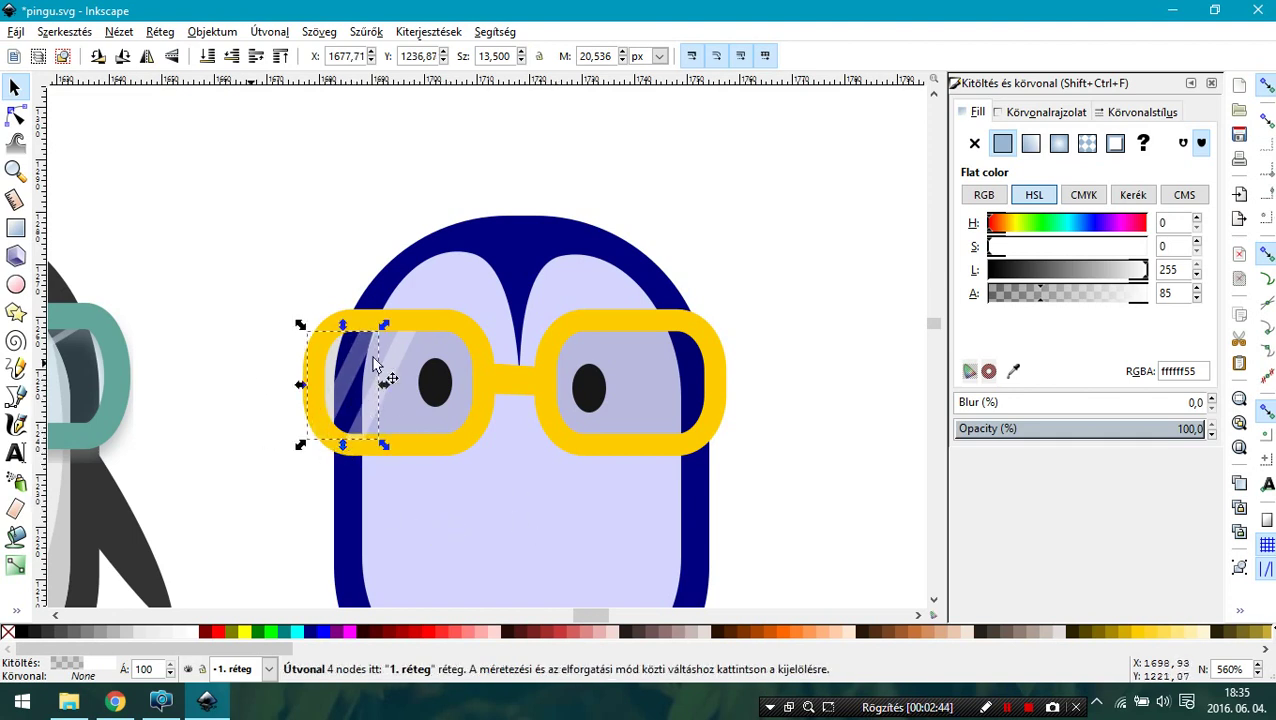
# Duplicate both white glare stripes onto the right lens and raise them to the top.
pyautogui.keyDown('shift'); pyautogui.click(407, 347); pyautogui.keyUp('shift')
pyautogui.hotkey('ctrl', 'd')
pyautogui.moveTo(407, 347)
pyautogui.mouseDown()
pyautogui.moveTo(660, 362)
pyautogui.moveTo(590, 393)
pyautogui.mouseUp()
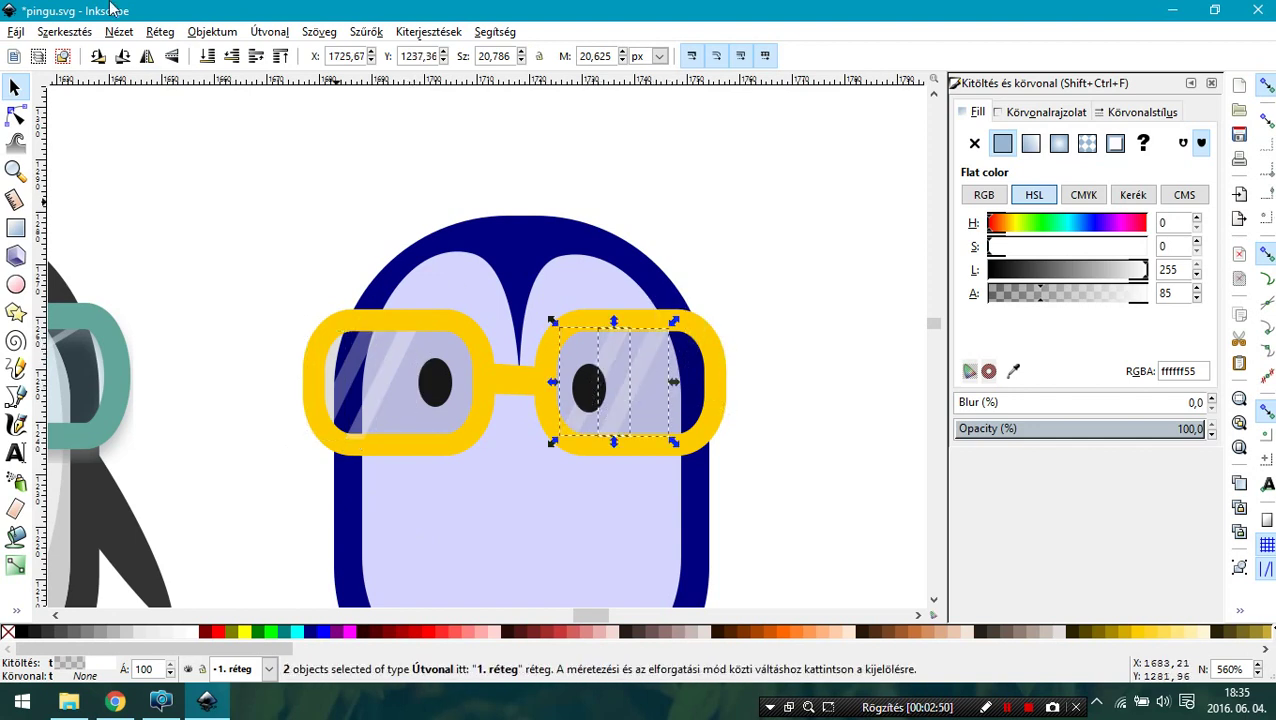
pyautogui.press('Home')
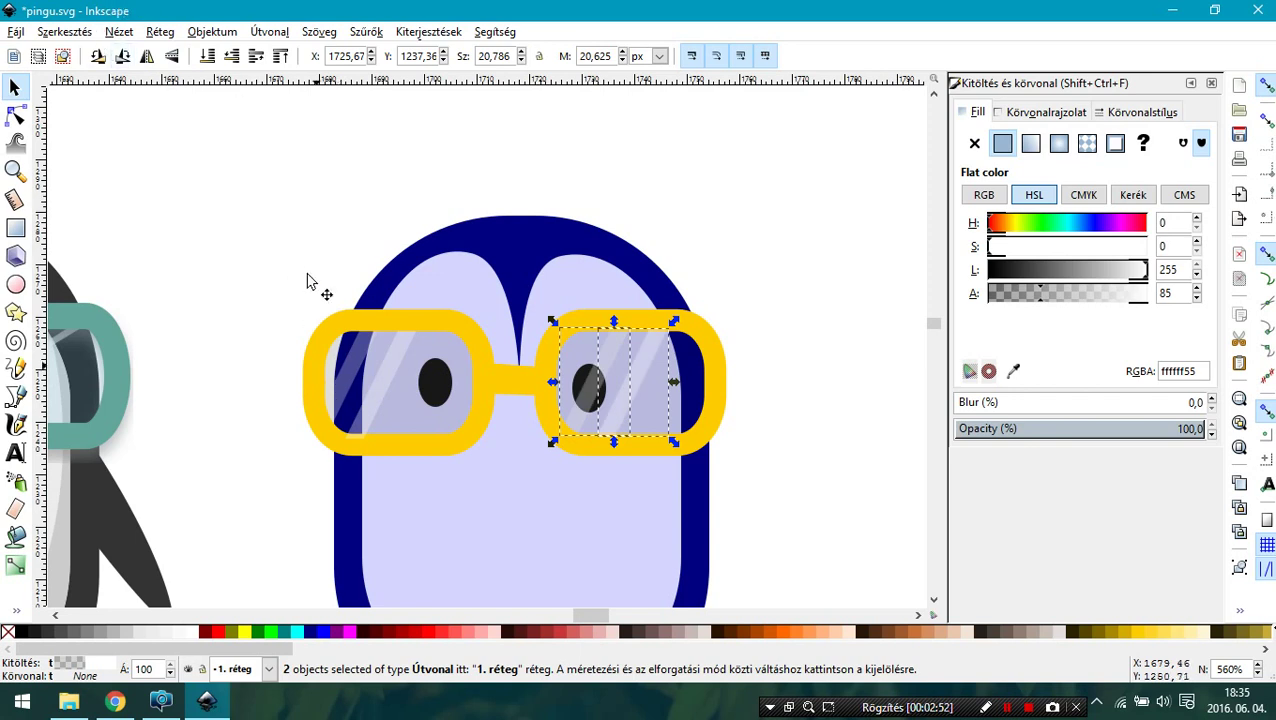
pyautogui.press('Escape')
pyautogui.scroll(-2, 683, 276)
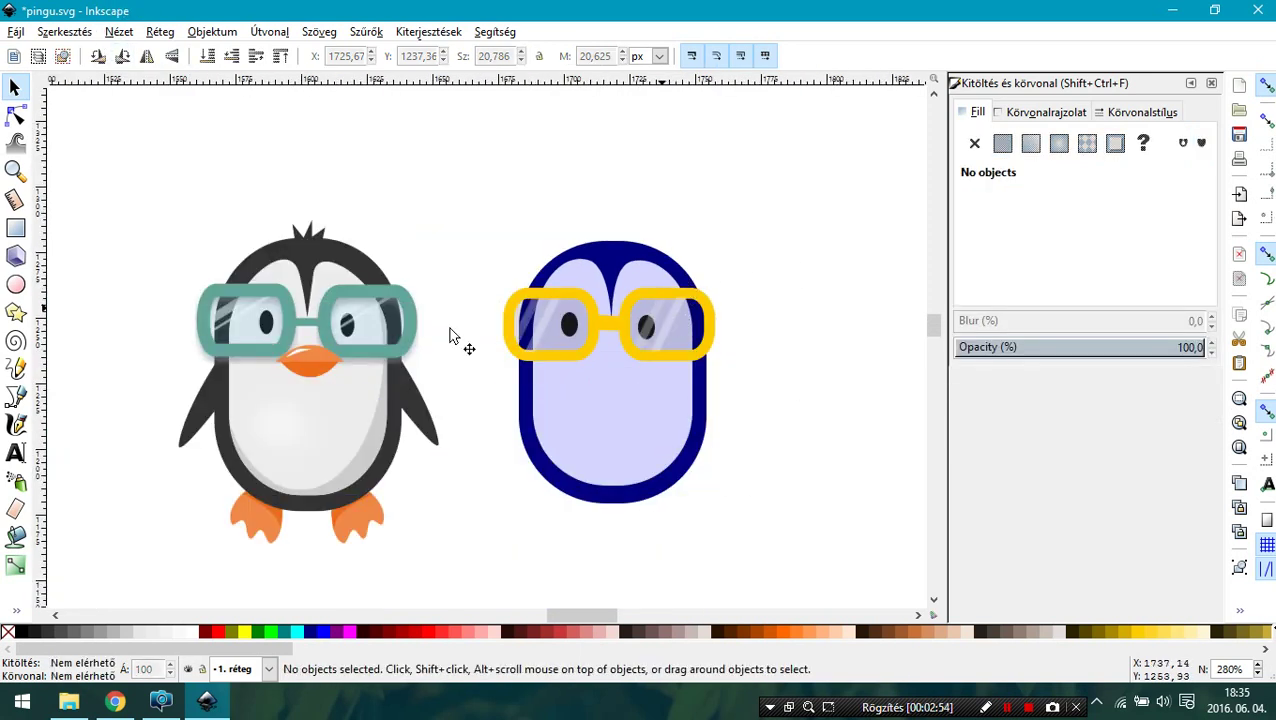
# Draw a fully opaque orange #ff6600 ellipse below the glasses and size it as the beak.
pyautogui.click(15, 396)
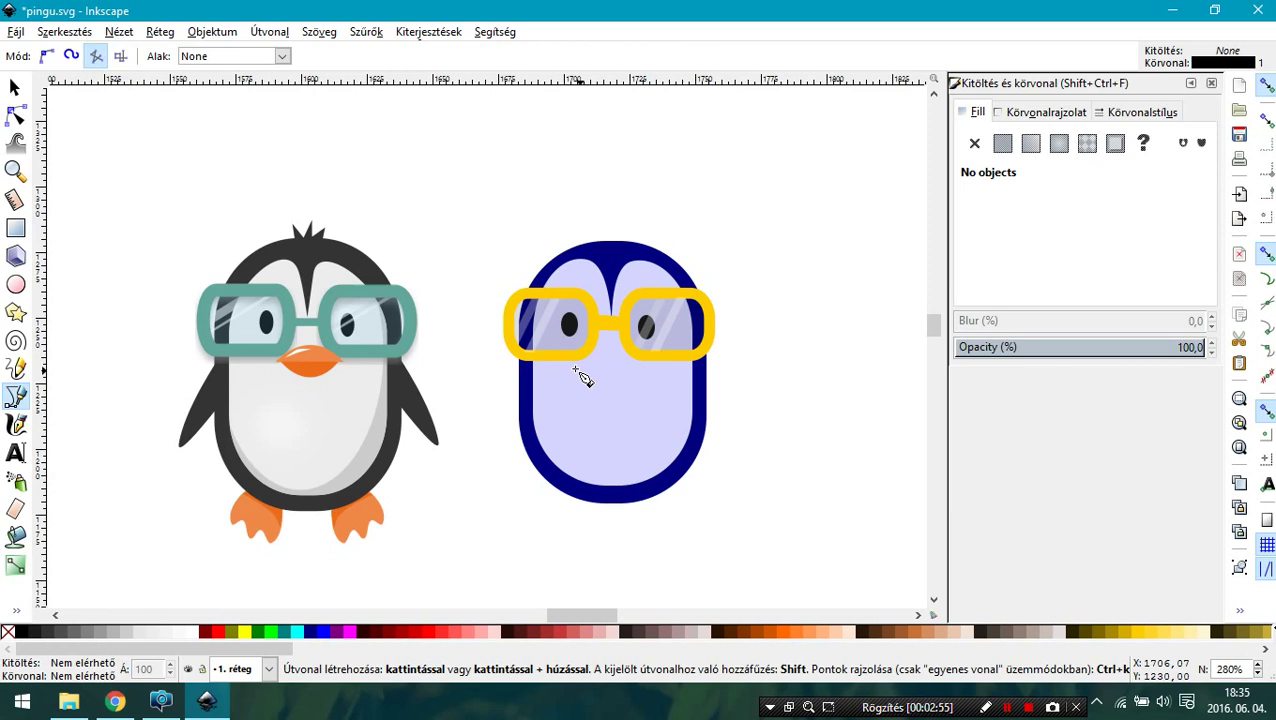
pyautogui.click(15, 284)
pyautogui.moveTo(577, 360); pyautogui.dragTo(658, 406)
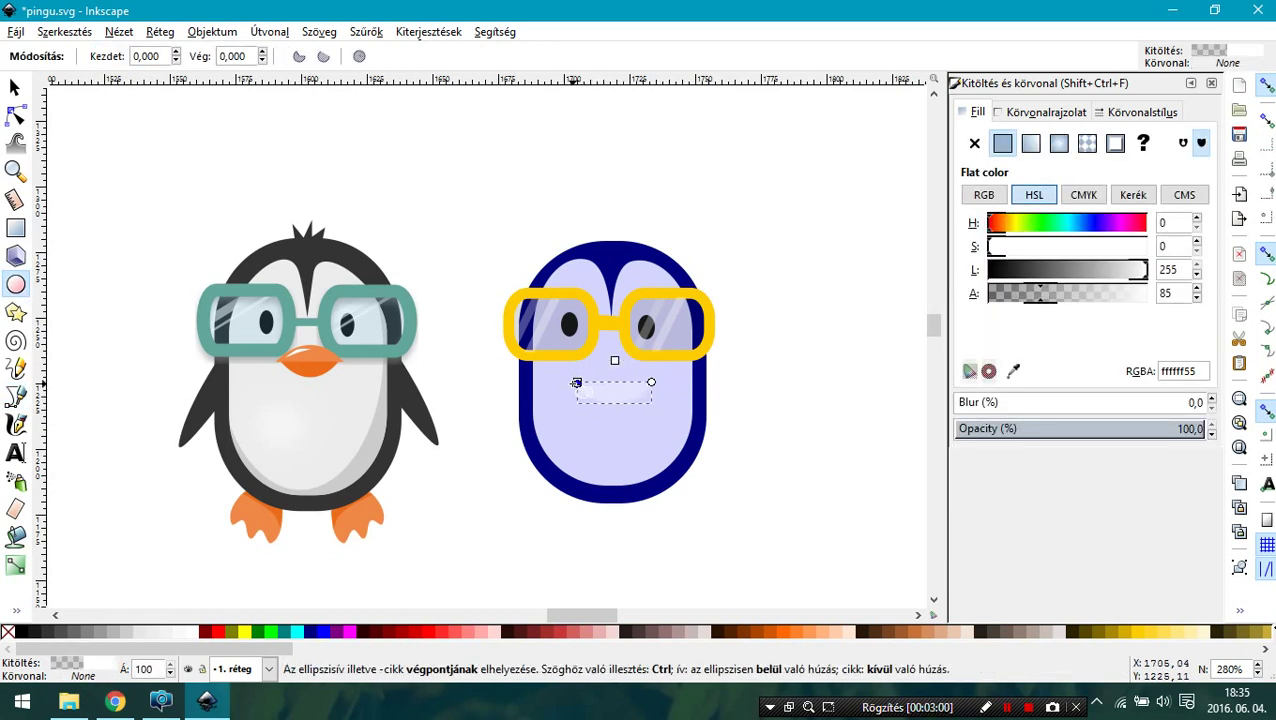
pyautogui.click(768, 631)
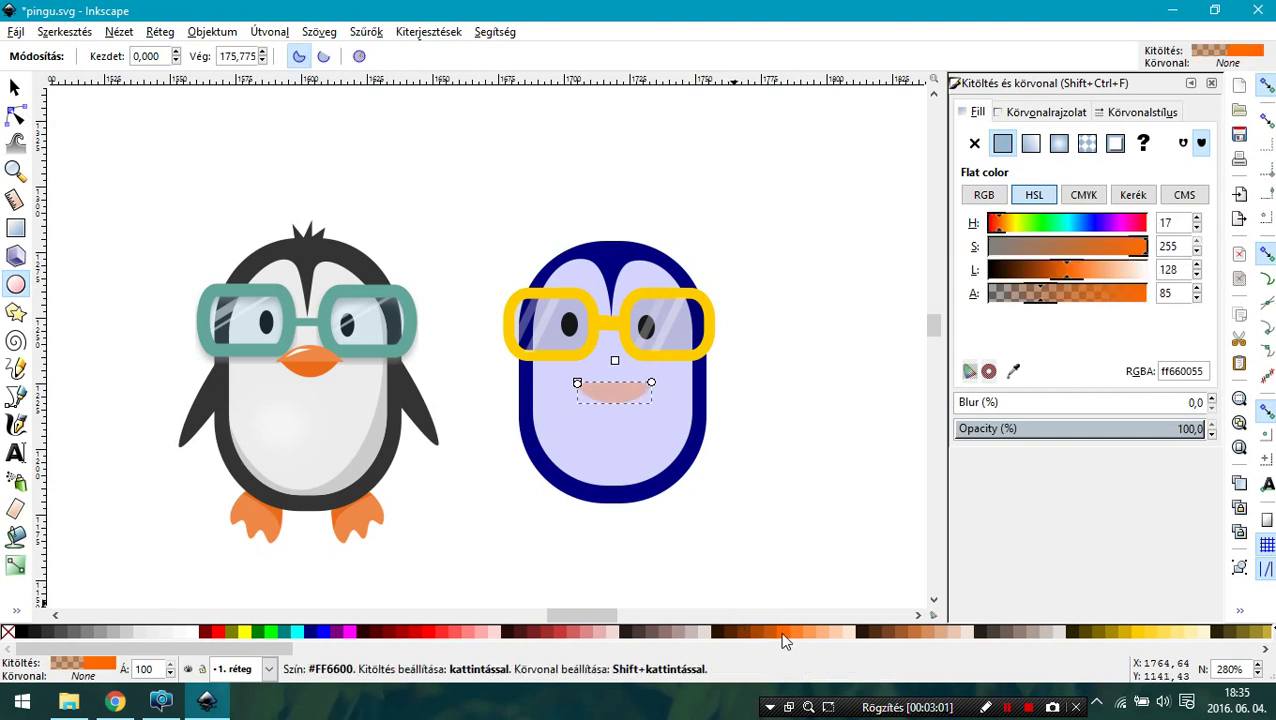
pyautogui.click(1150, 296)
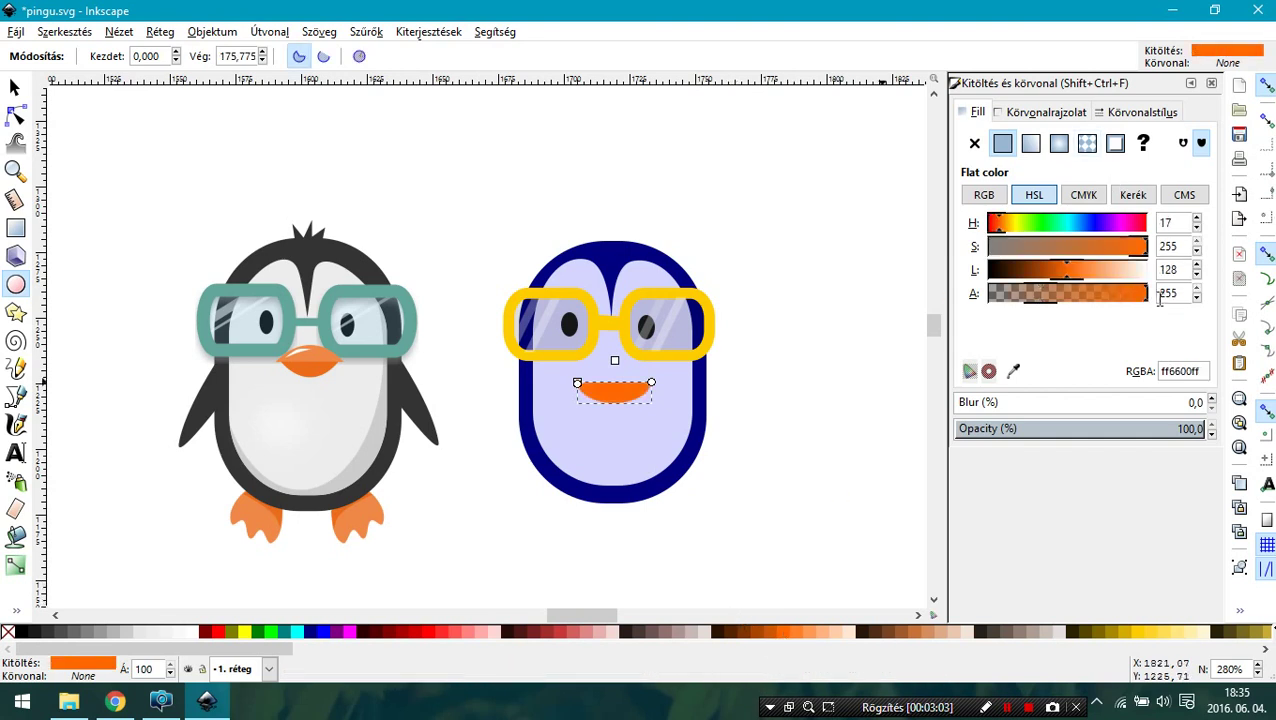
pyautogui.click(17, 90)
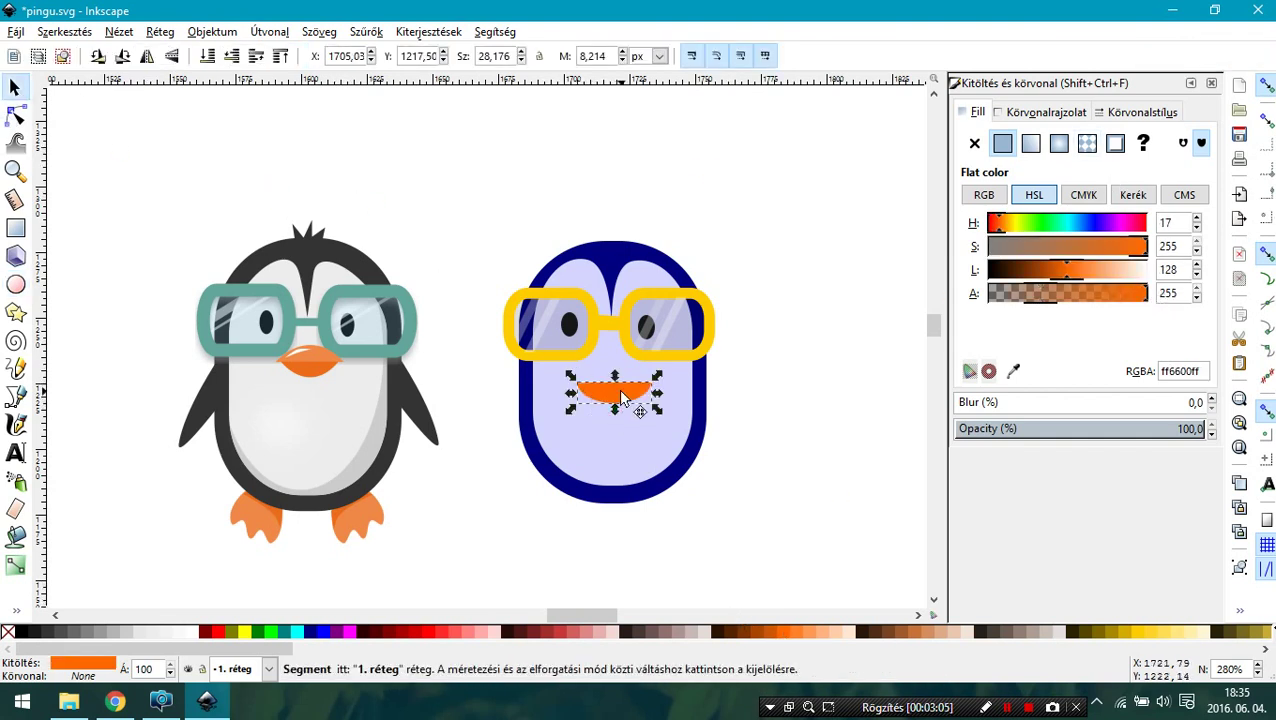
pyautogui.moveTo(622, 398)
pyautogui.mouseDown()
pyautogui.moveTo(622, 380)
pyautogui.moveTo(643, 397)
pyautogui.moveTo(599, 378)
pyautogui.mouseUp()
pyautogui.click(605, 385)
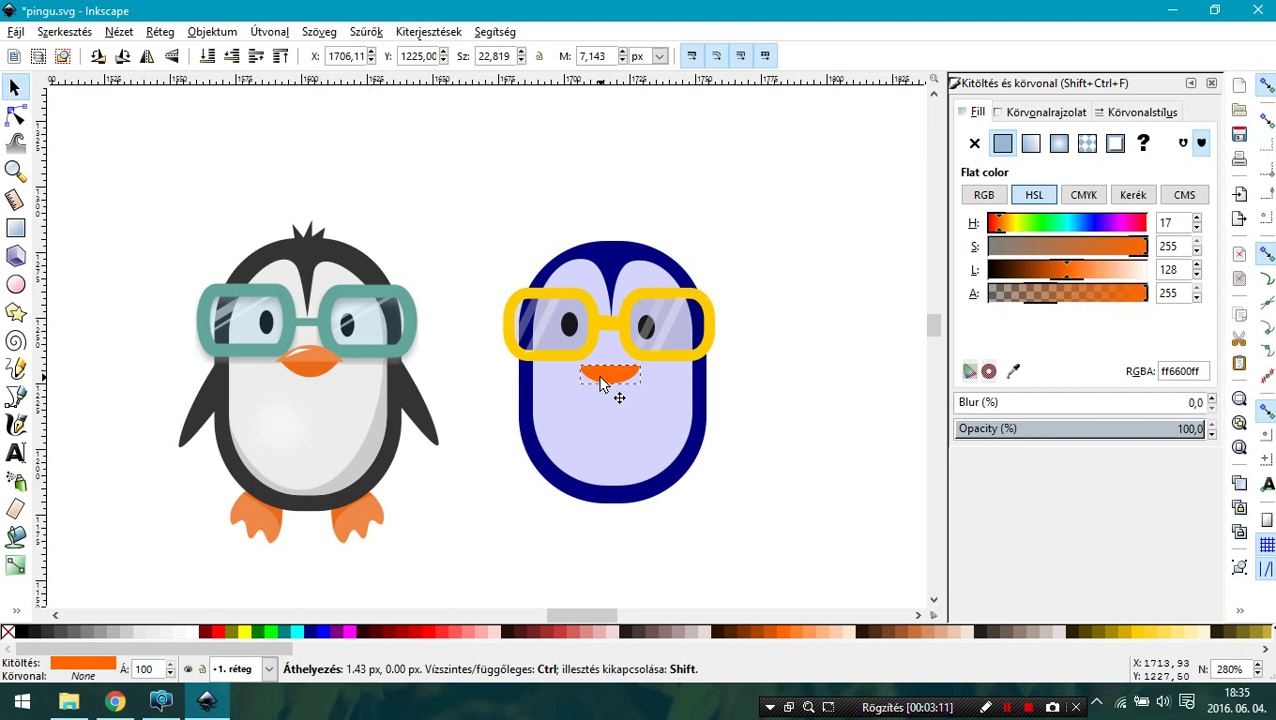
# Paste a wider copy on top as the upper beak, lightened to #ff9349 at 29.962 × 7.857 px.
pyautogui.hotkey('ctrl', 'c')
pyautogui.hotkey('ctrl', 'v')
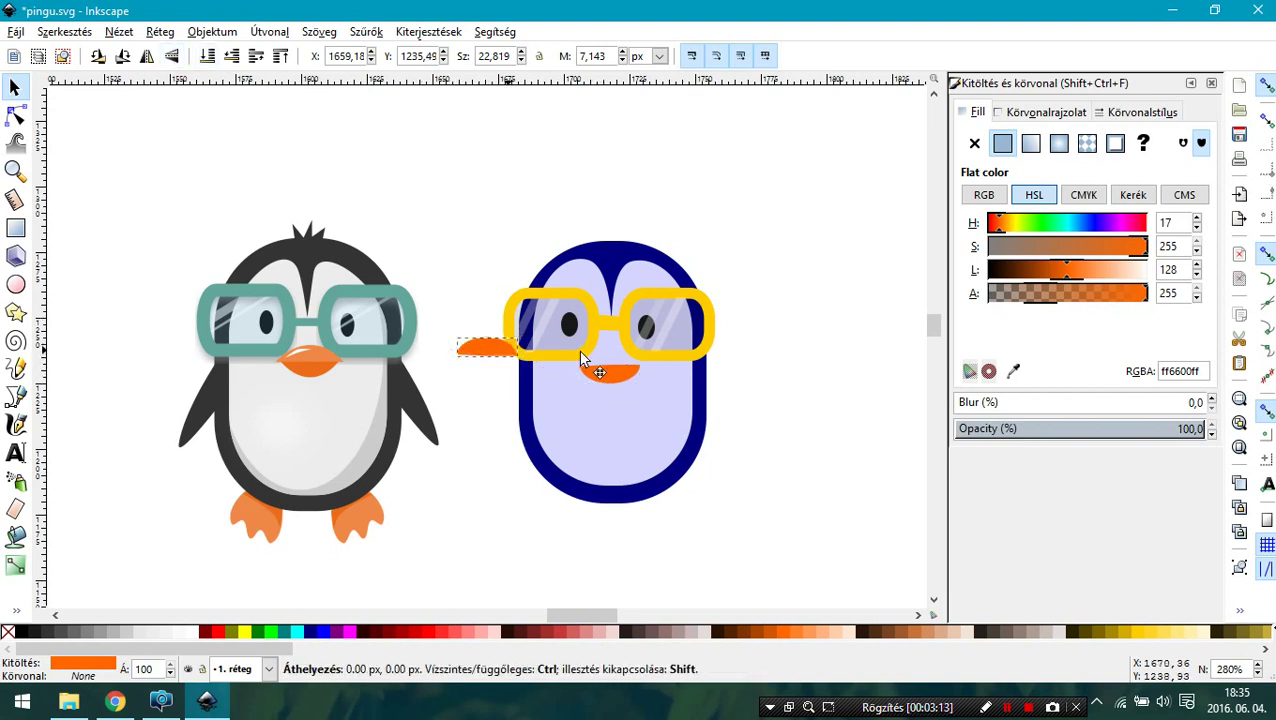
pyautogui.moveTo(634, 347); pyautogui.dragTo(654, 345)
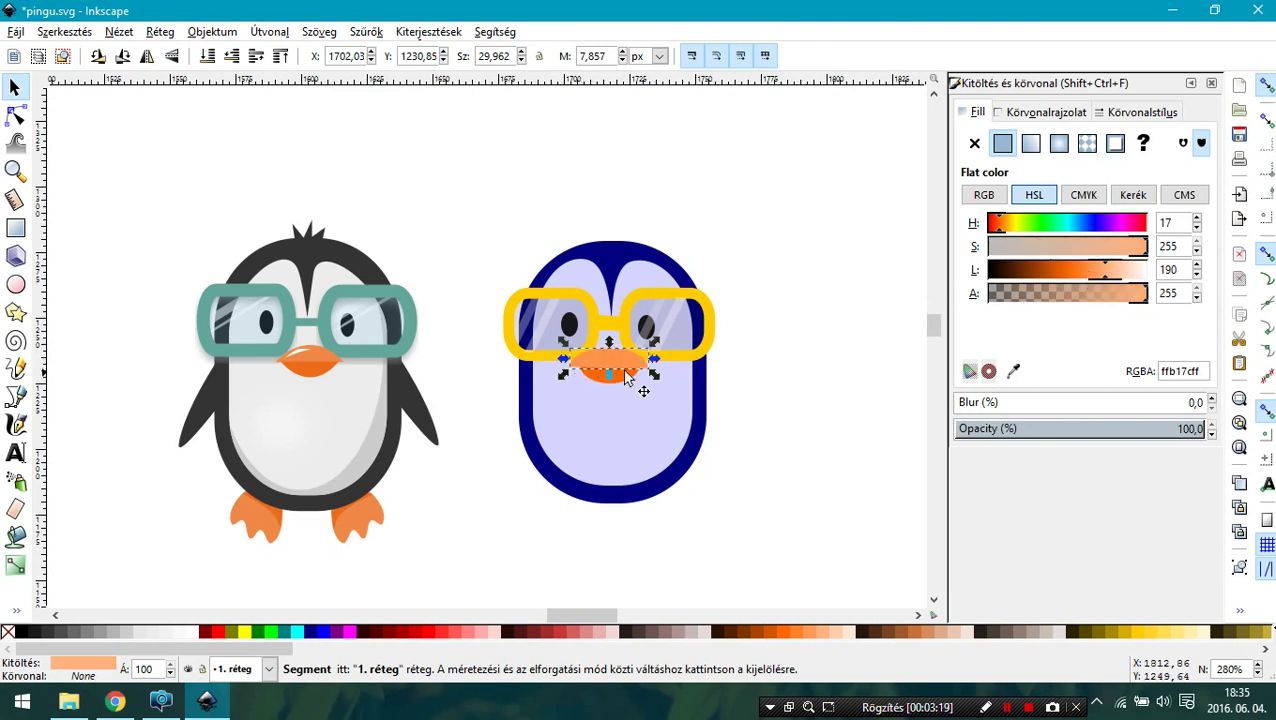
pyautogui.moveTo(627, 377); pyautogui.dragTo(628, 376)
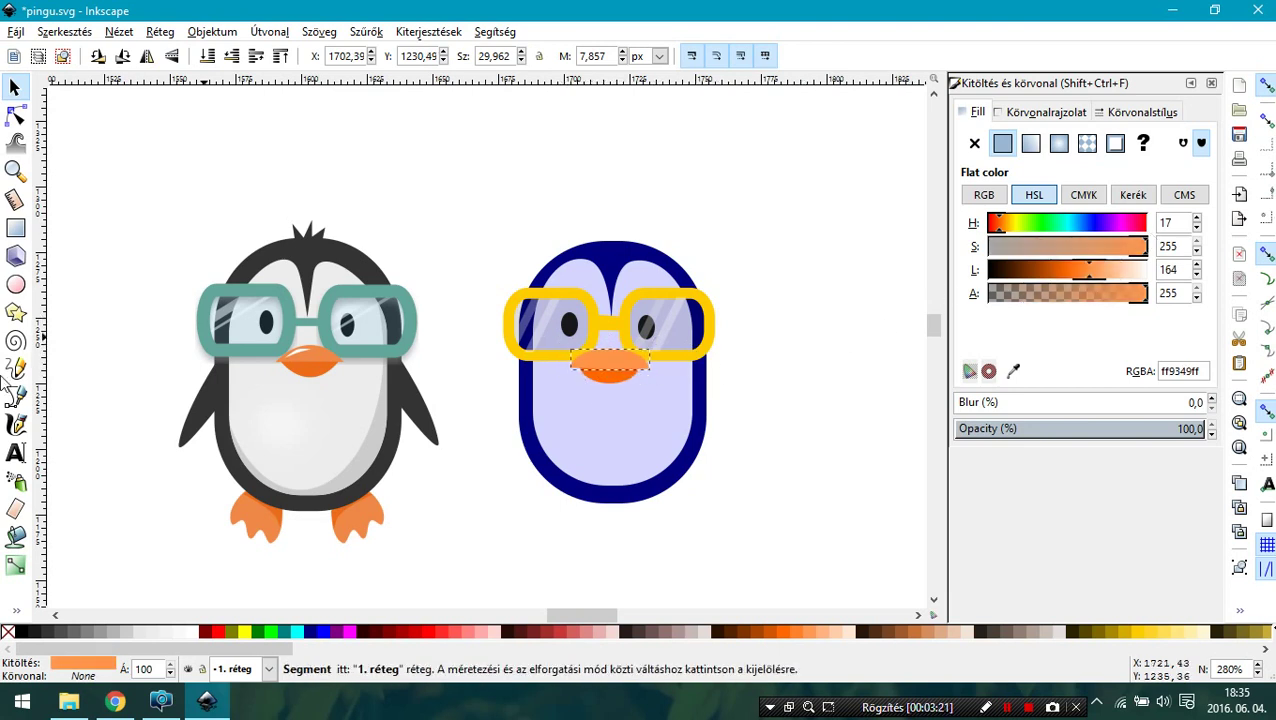
pyautogui.click(15, 396)
# Draw a small white triangular highlight on the penguin's upper beak.
pyautogui.click(582, 360)
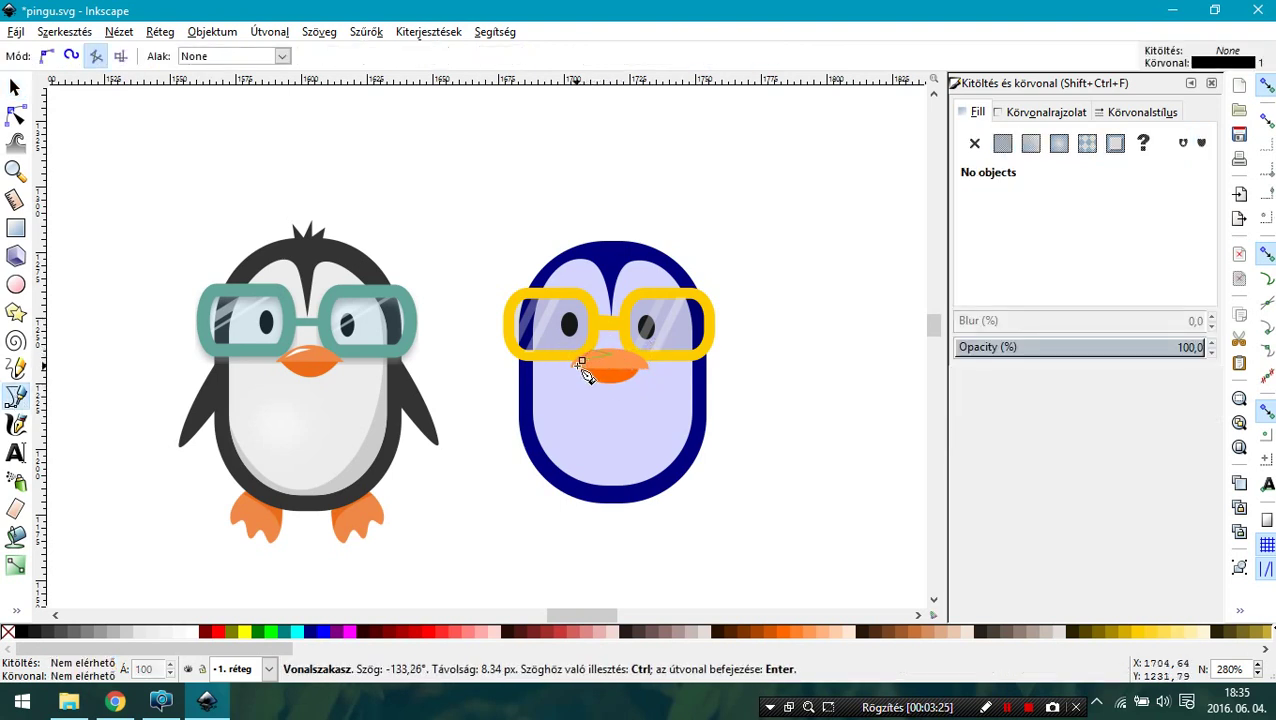
pyautogui.click(15, 115)
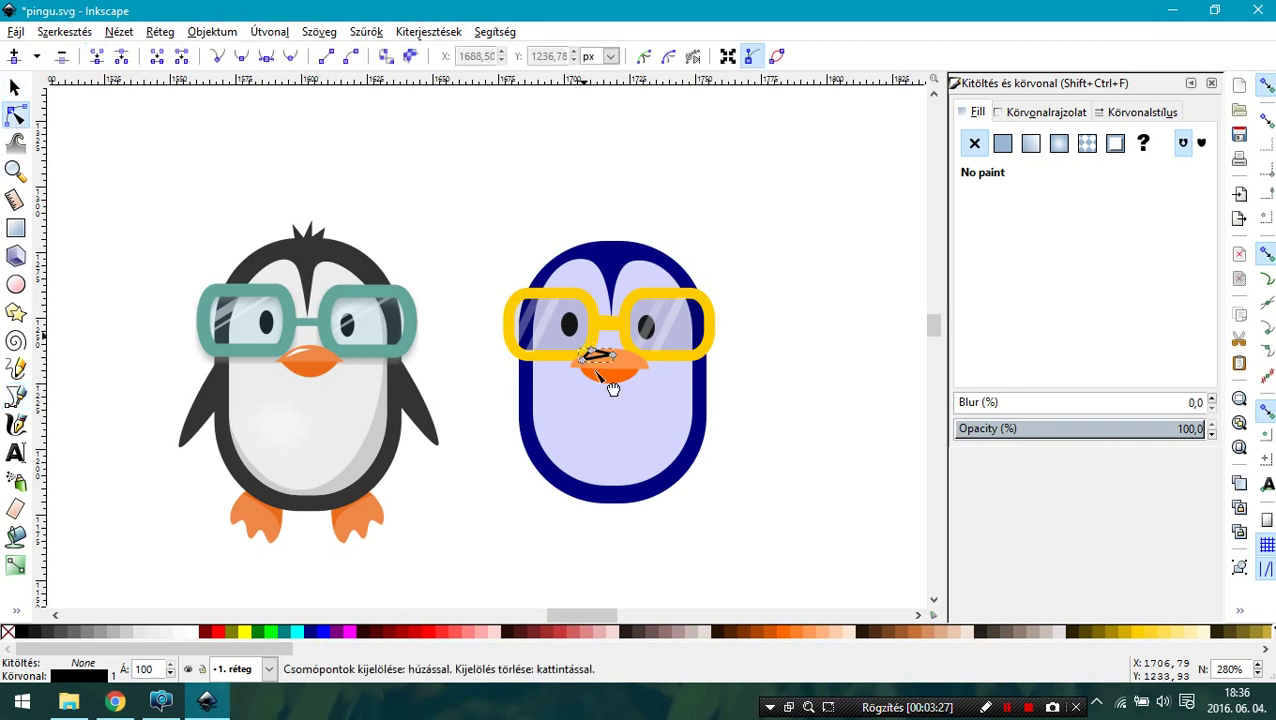
pyautogui.click(583, 357)
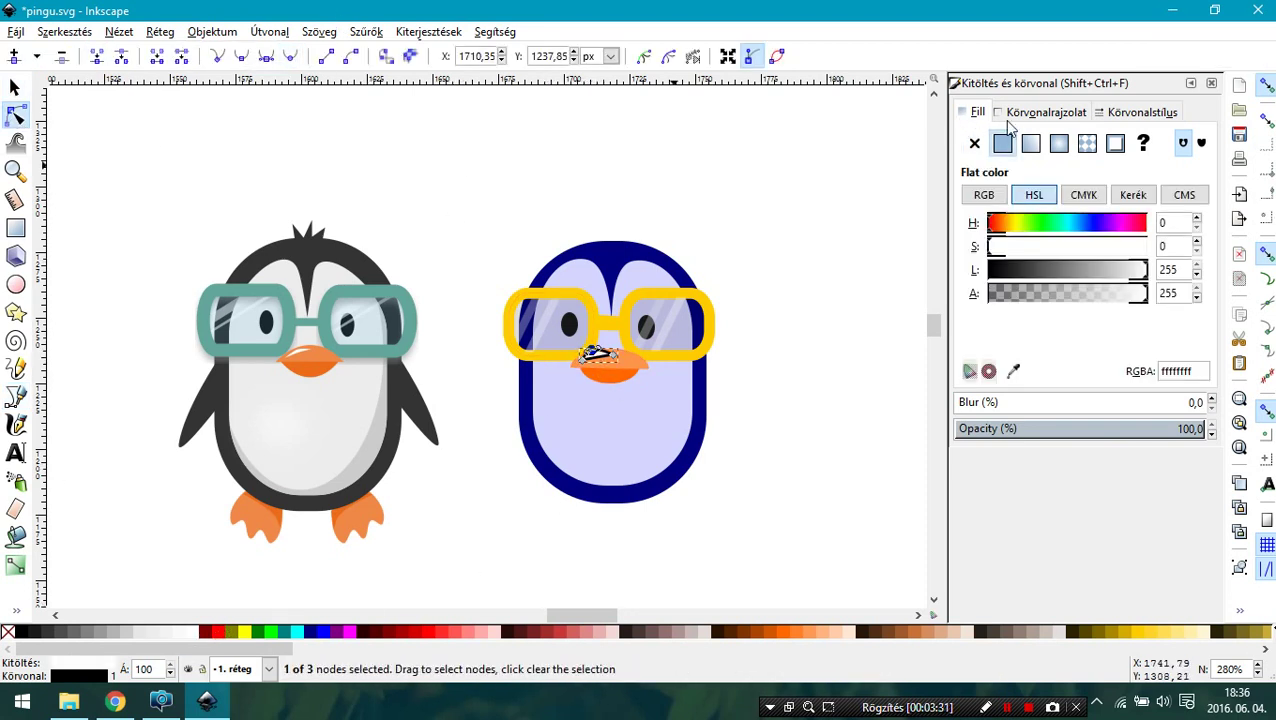
pyautogui.click(15, 88)
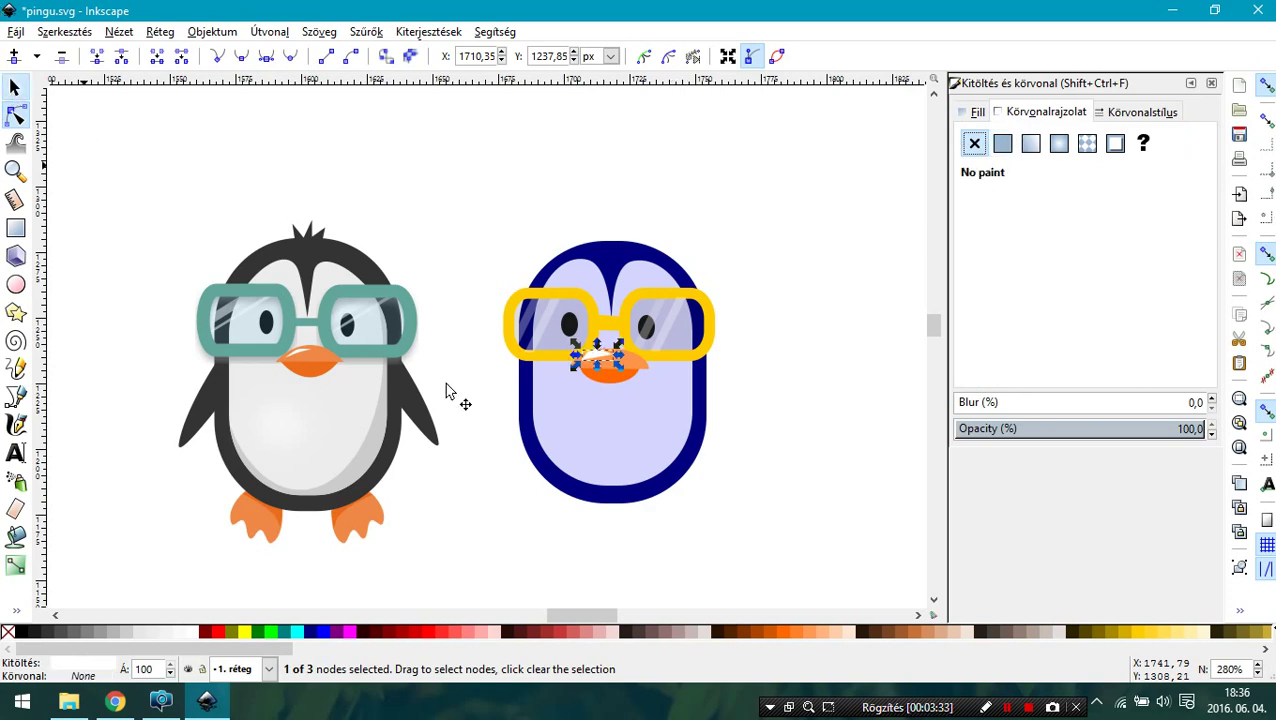
# Nudge the highlight's top node slightly right to curve it into a sliver.
pyautogui.press('Escape')
pyautogui.keyDown('ctrl'); pyautogui.scroll(1, 570, 405); pyautogui.keyUp('ctrl')
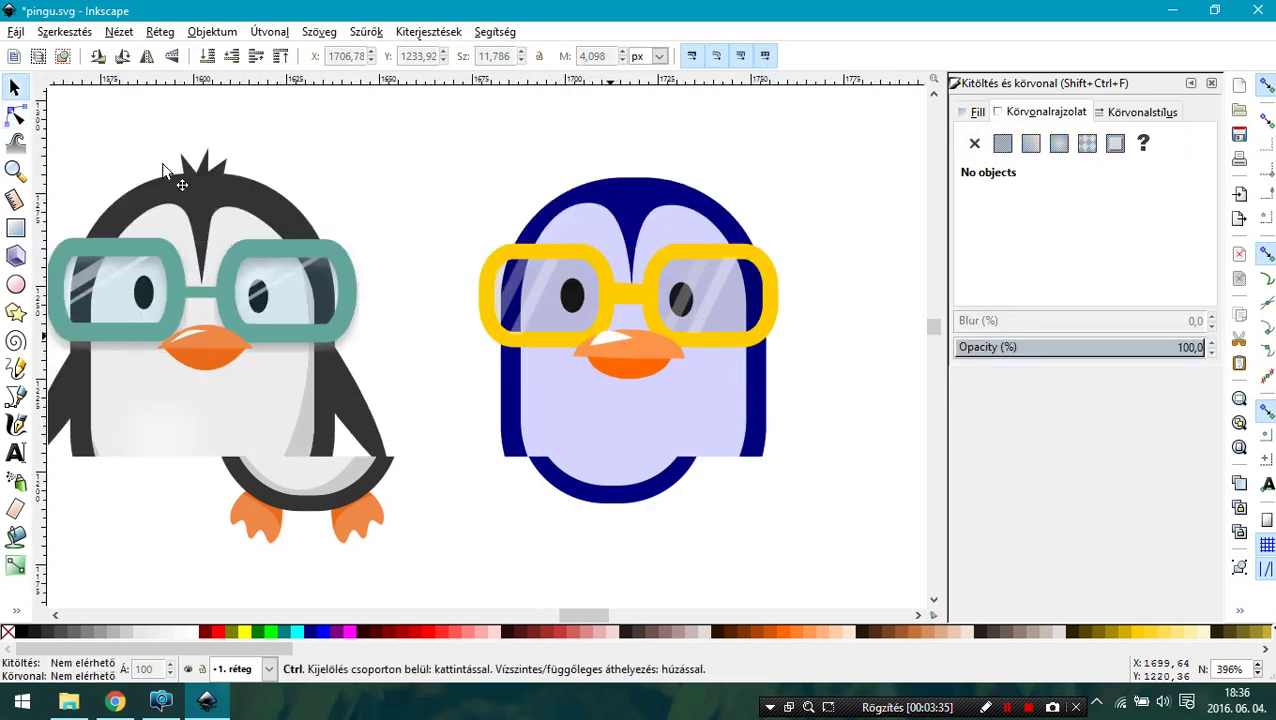
pyautogui.keyDown('ctrl'); pyautogui.click(618, 340); pyautogui.keyUp('ctrl')
pyautogui.press('n')
pyautogui.keyDown('ctrl'); pyautogui.scroll(1, 680, 342); pyautogui.keyUp('ctrl')
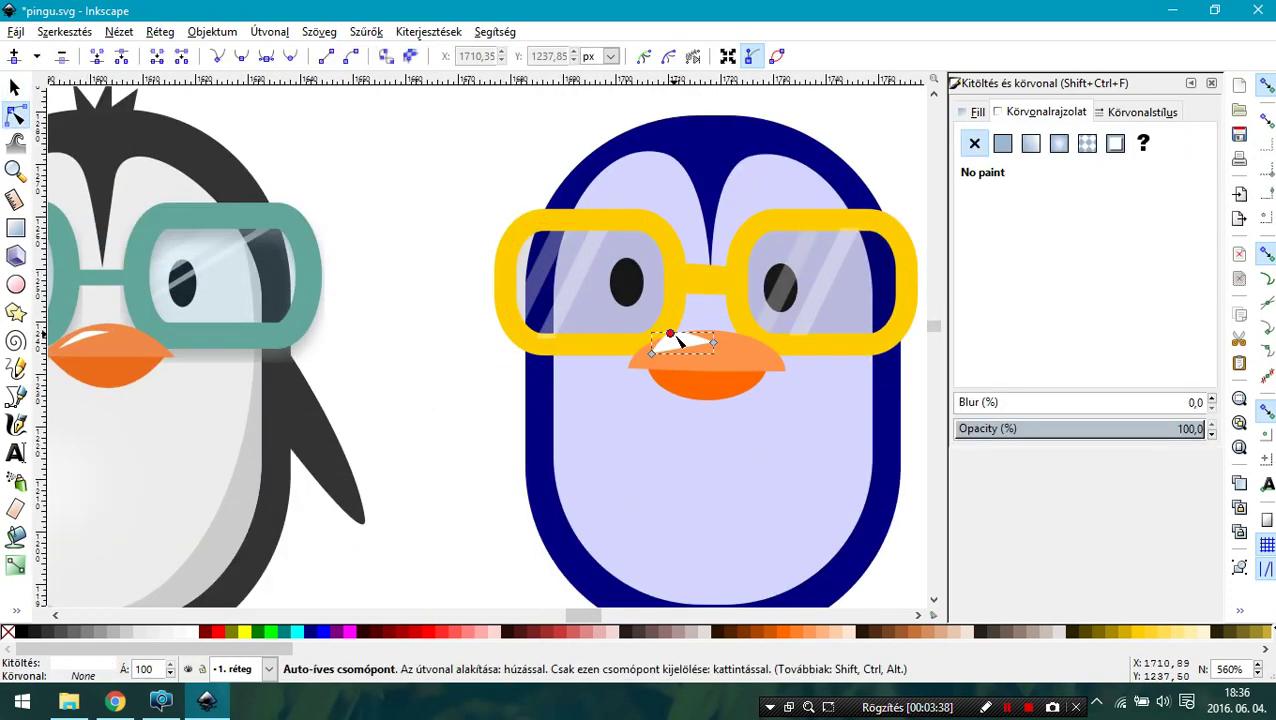
pyautogui.moveTo(670, 334); pyautogui.dragTo(677, 339)
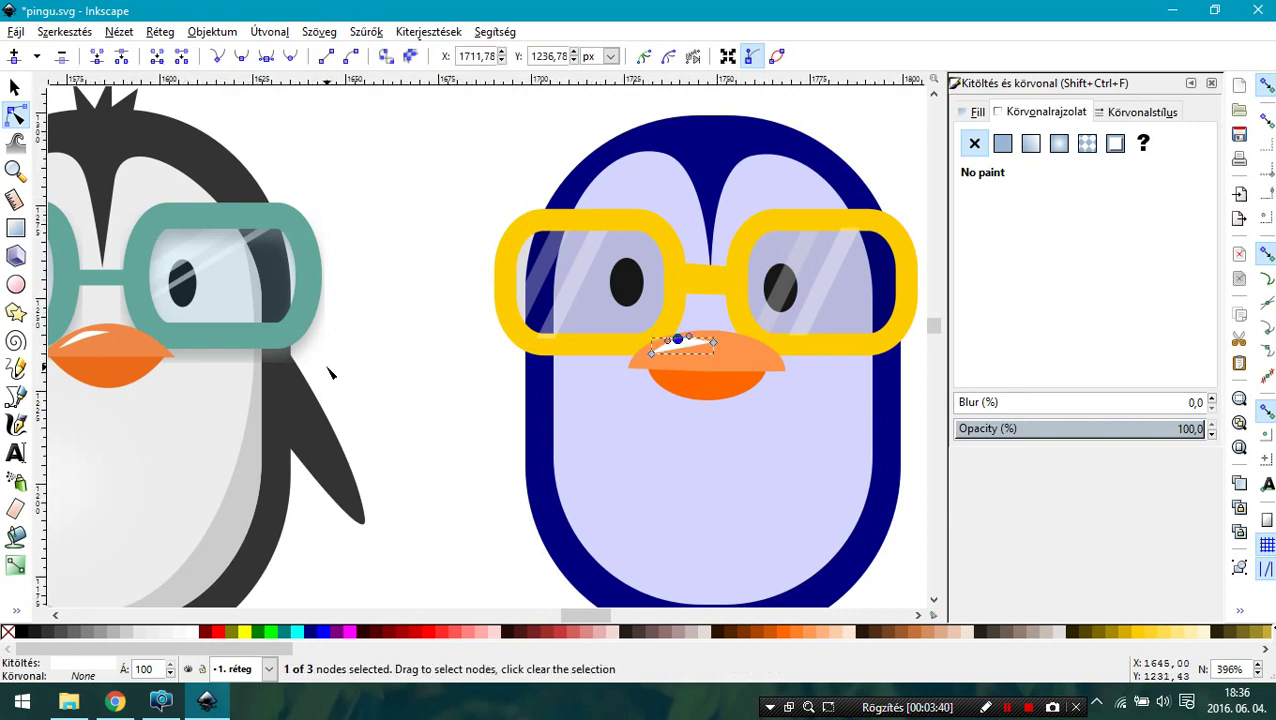
pyautogui.keyDown('ctrl'); pyautogui.scroll(-1, 370, 330); pyautogui.keyUp('ctrl')
pyautogui.keyDown('ctrl'); pyautogui.scroll(-1, 370, 330); pyautogui.keyUp('ctrl')
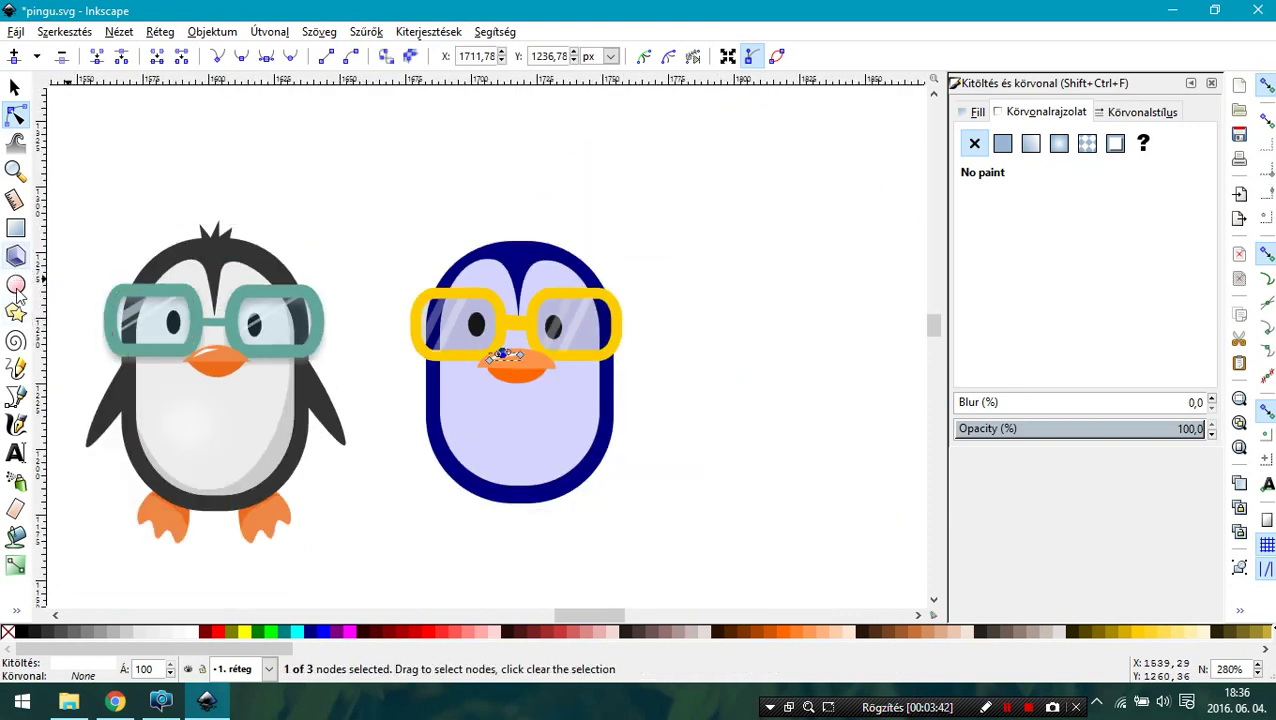
# Draw a closed zigzag tuft shape on top of the penguin's head.
pyautogui.click(15, 396)
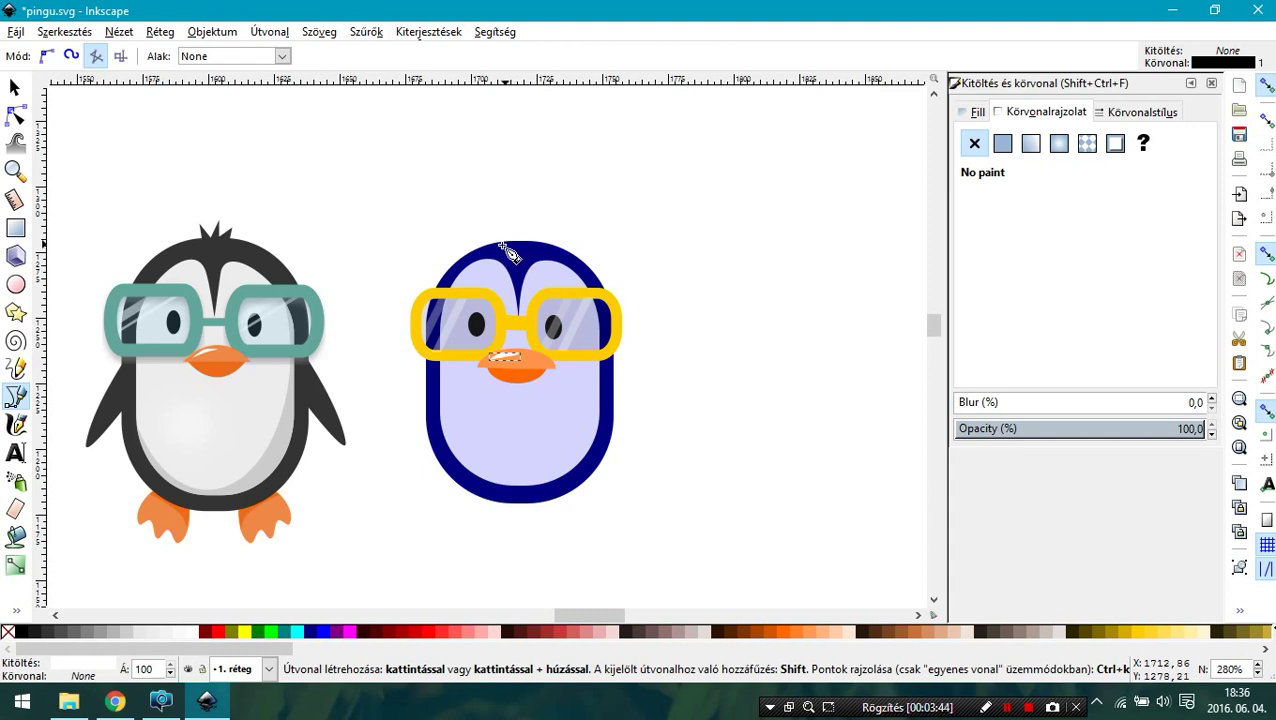
pyautogui.click(503, 243)
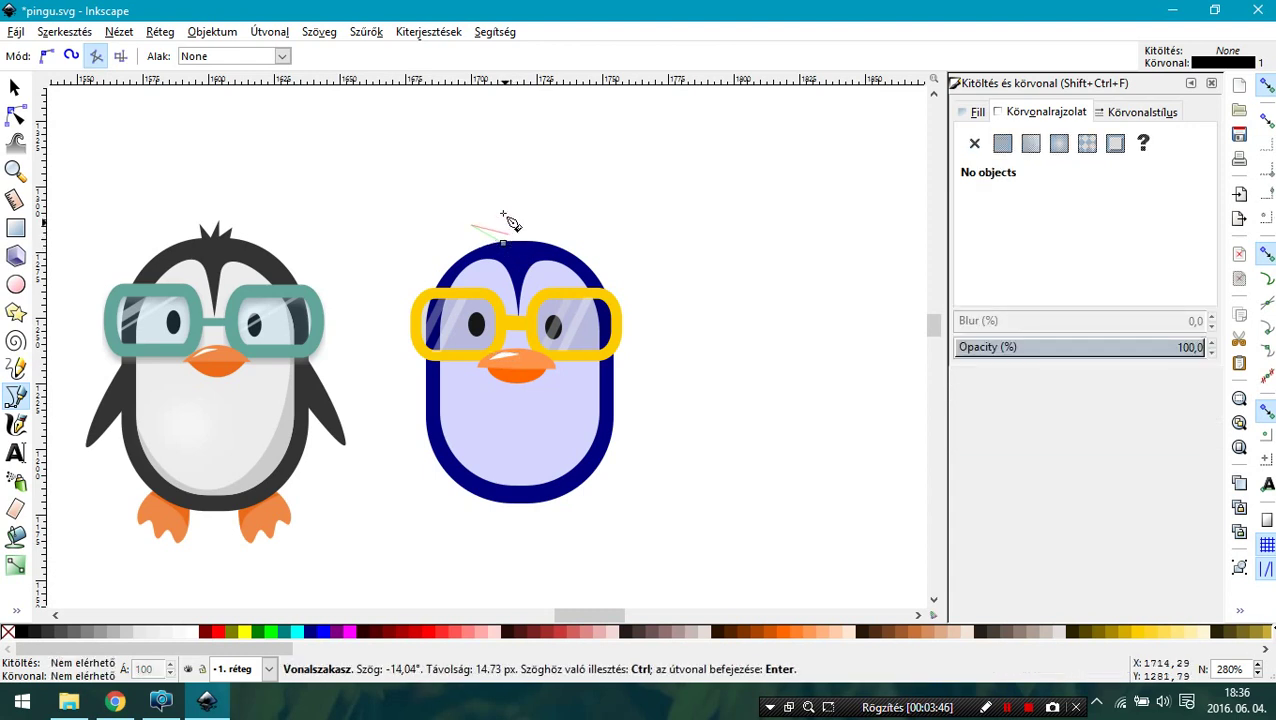
pyautogui.click(521, 214)
pyautogui.click(505, 212)
pyautogui.click(496, 232)
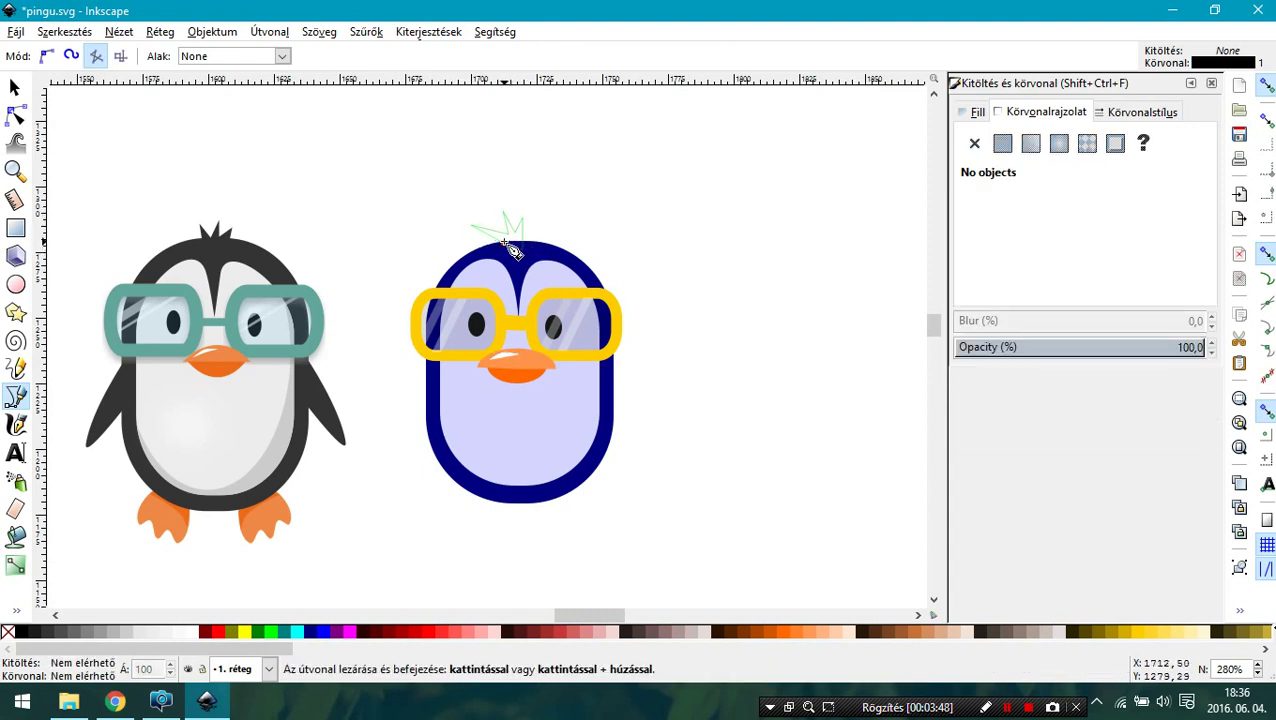
# Fill the tuft with the body's dark blue via the Dropper and remove its outline.
pyautogui.click(15, 536)
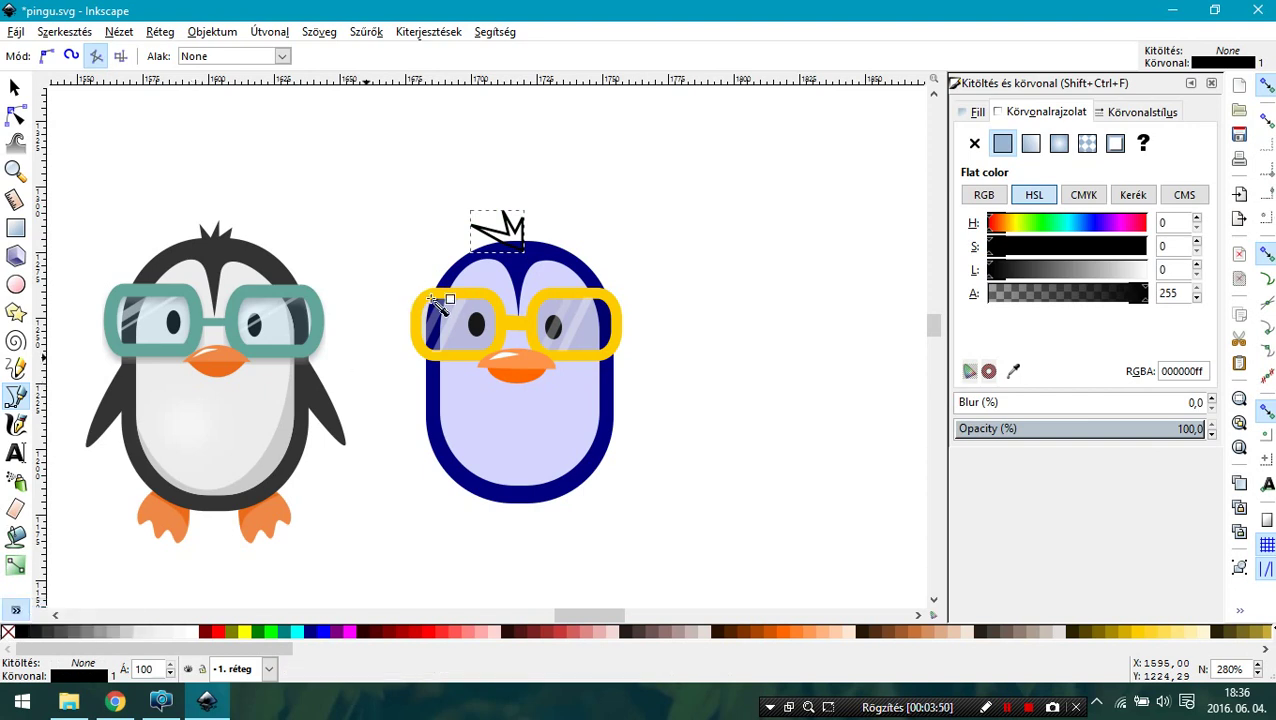
pyautogui.click(556, 250)
pyautogui.click(974, 143)
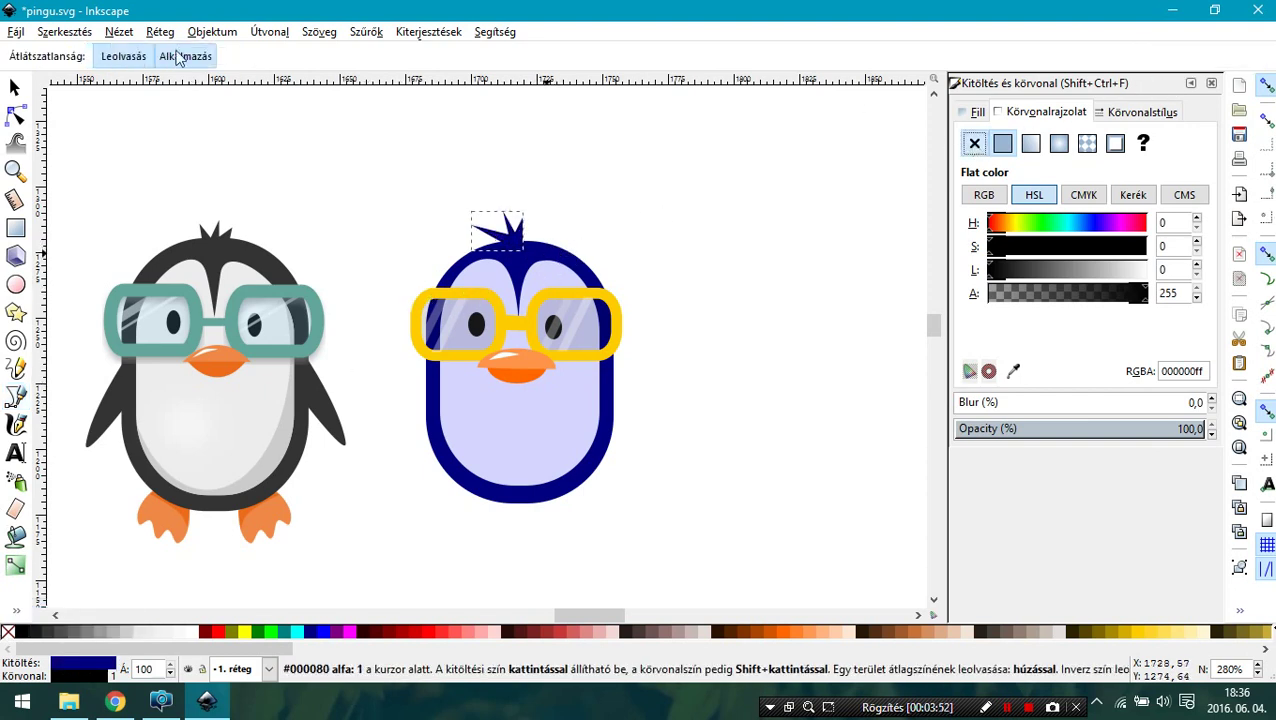
pyautogui.click(15, 396)
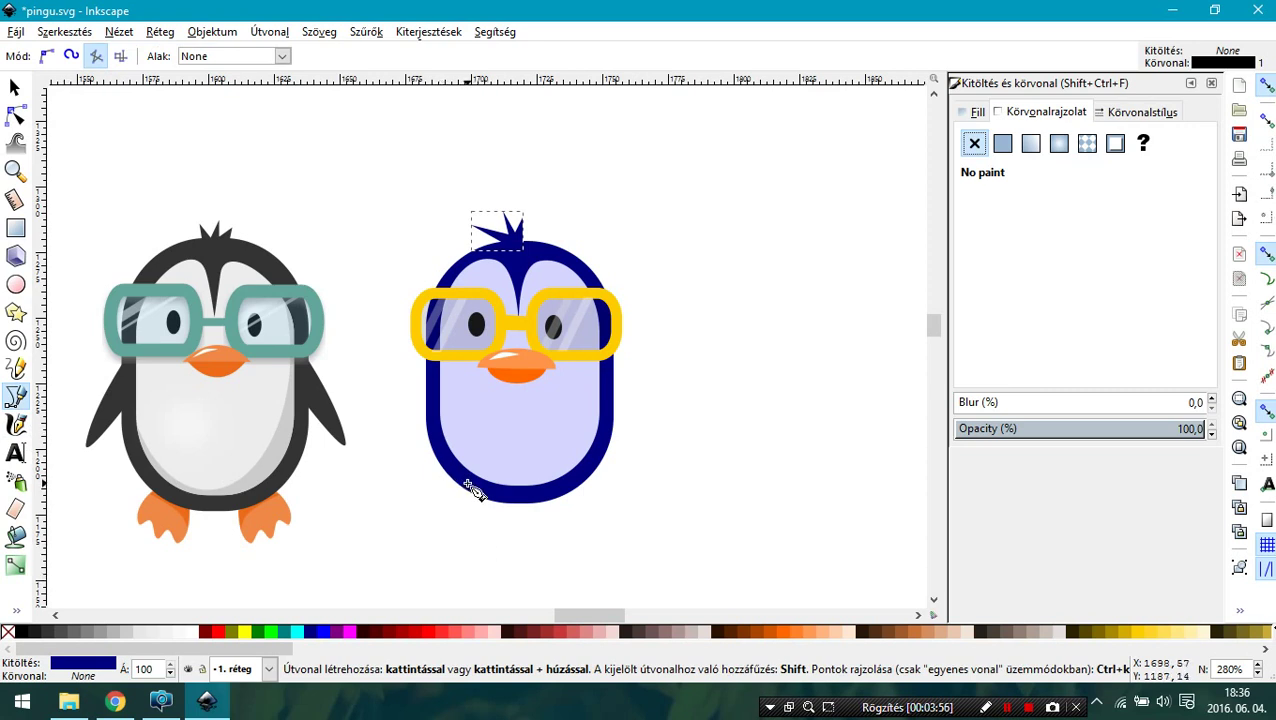
# Draw a closed zigzag foot outline beneath the penguin's body.
pyautogui.click(467, 482)
pyautogui.click(441, 523)
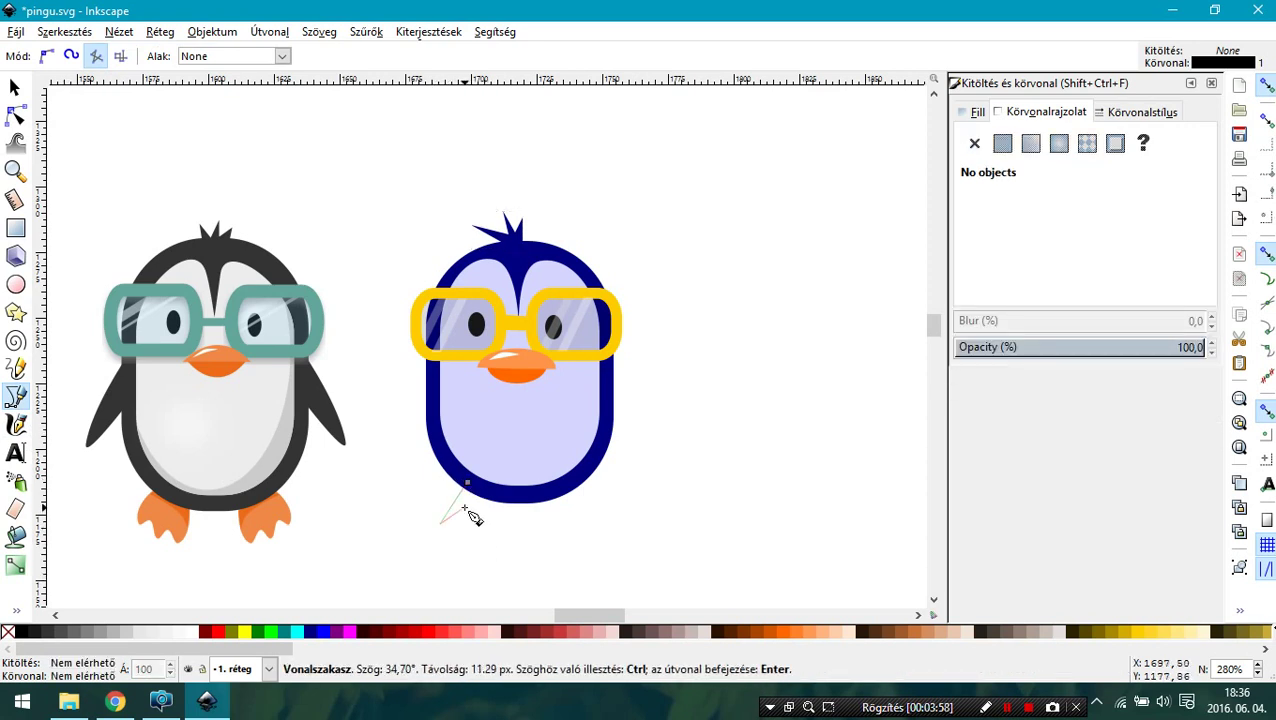
pyautogui.click(461, 501)
pyautogui.click(470, 523)
pyautogui.click(499, 497)
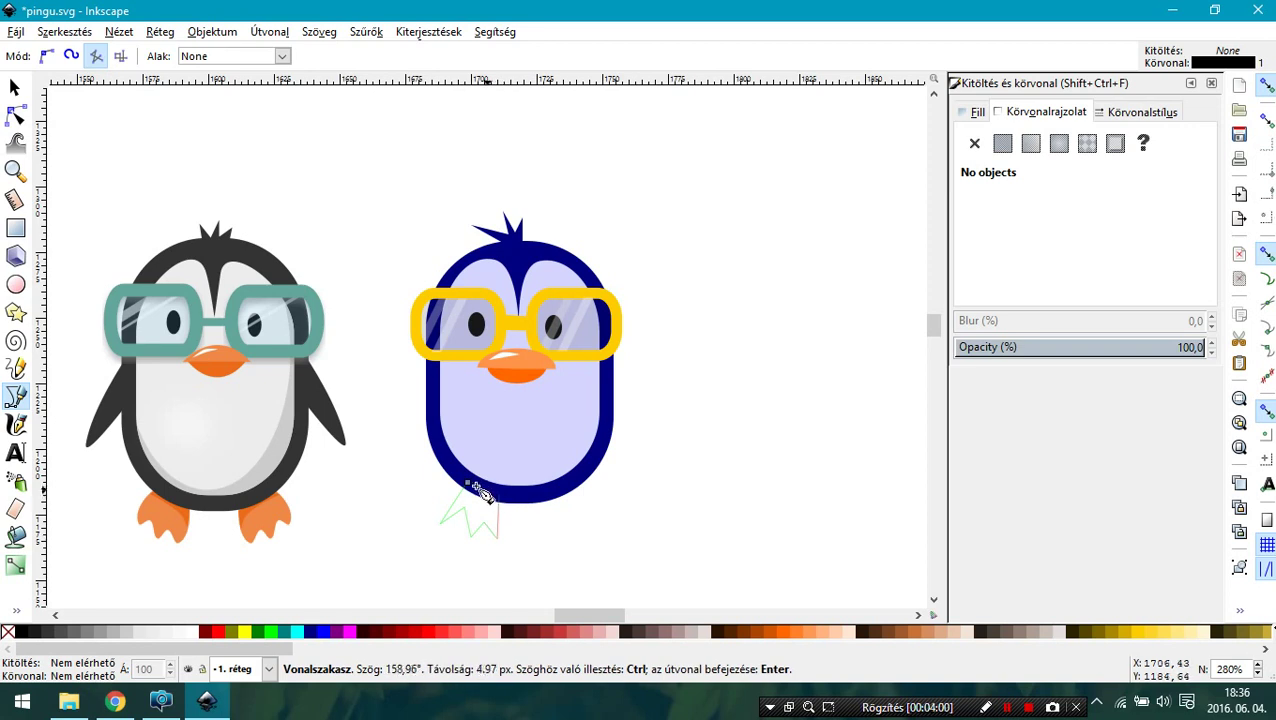
pyautogui.click(467, 482)
# Make the foot's lower nodes smooth and nudge one node to refine the curve.
pyautogui.click(16, 115)
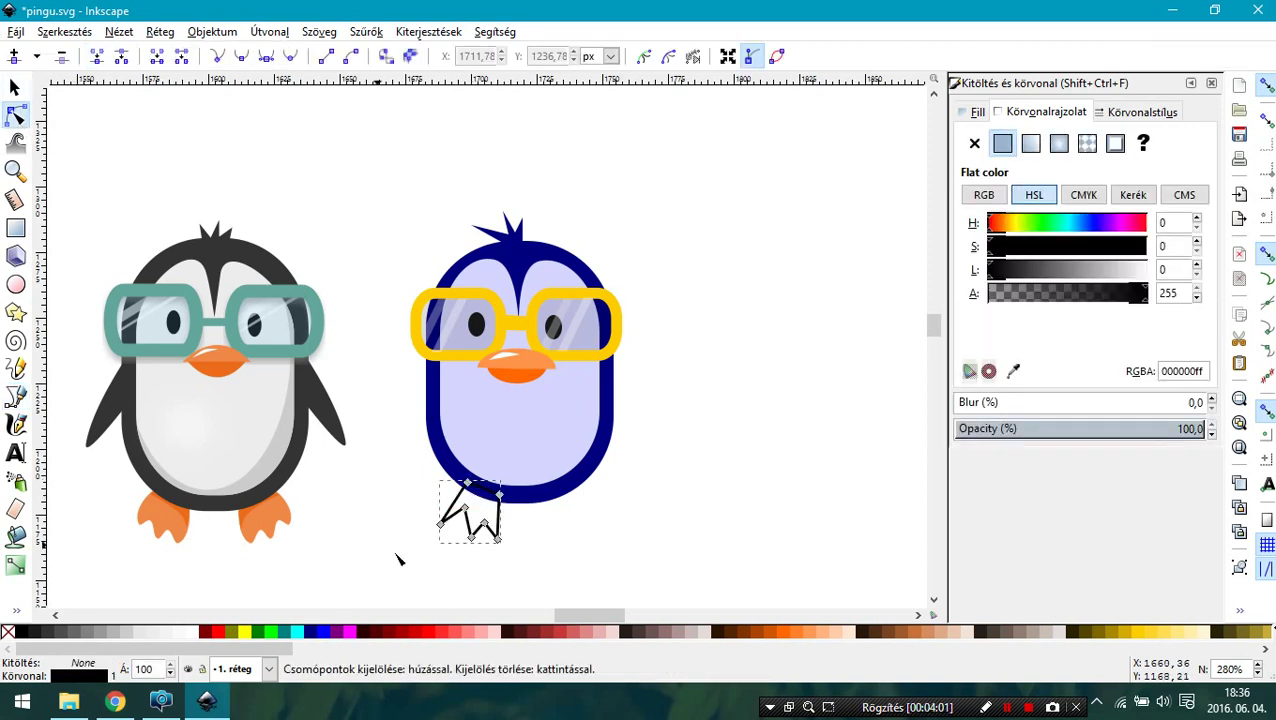
pyautogui.moveTo(414, 494); pyautogui.dragTo(544, 568)
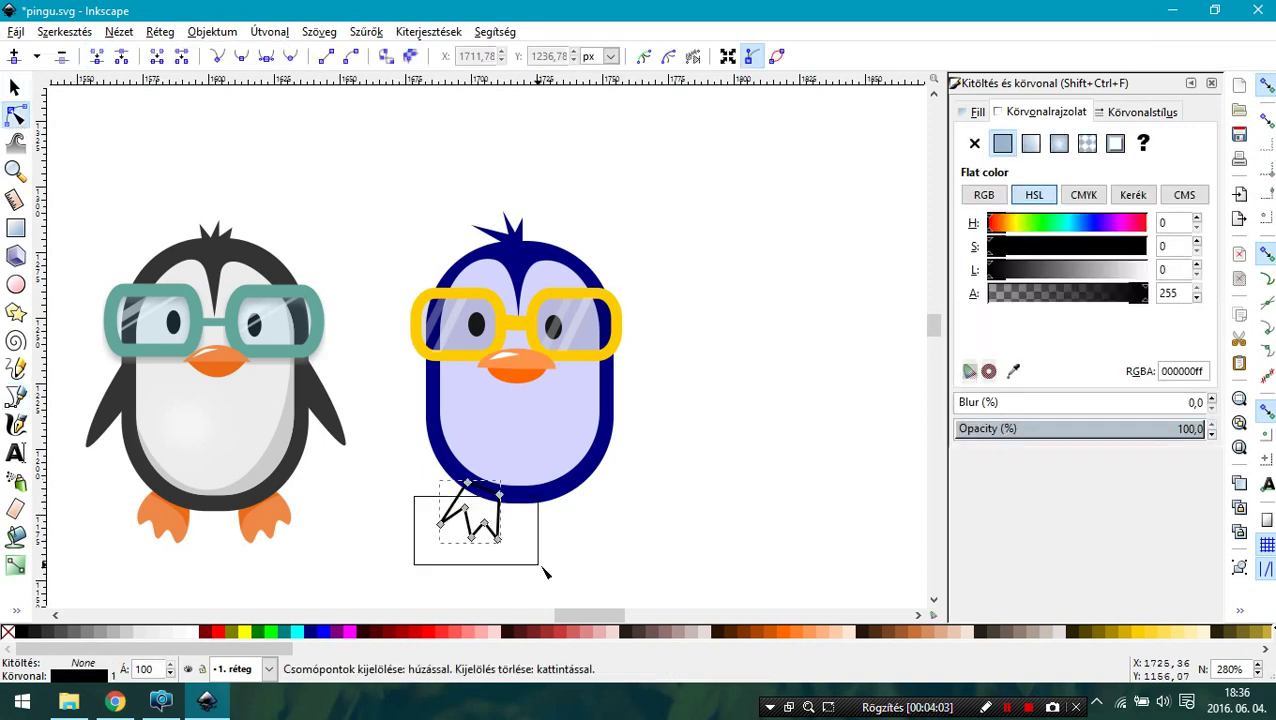
pyautogui.click(291, 58)
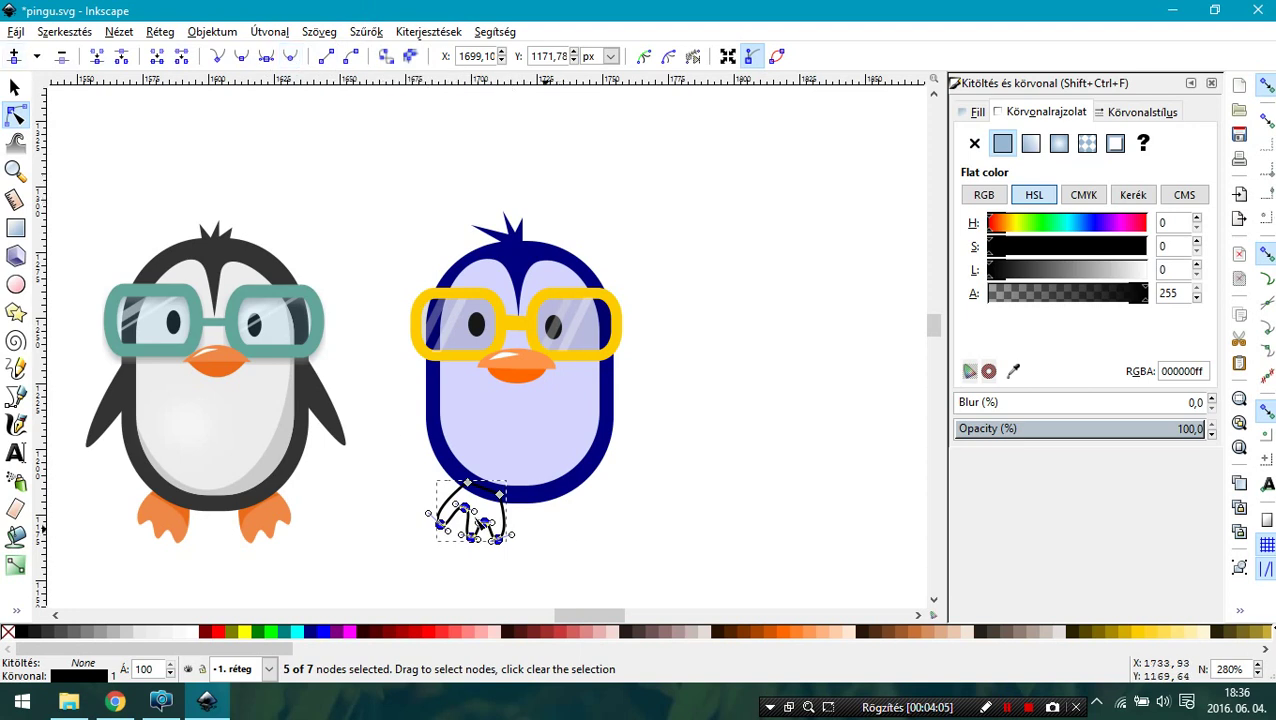
pyautogui.click(460, 510)
pyautogui.moveTo(460, 510); pyautogui.dragTo(452, 517)
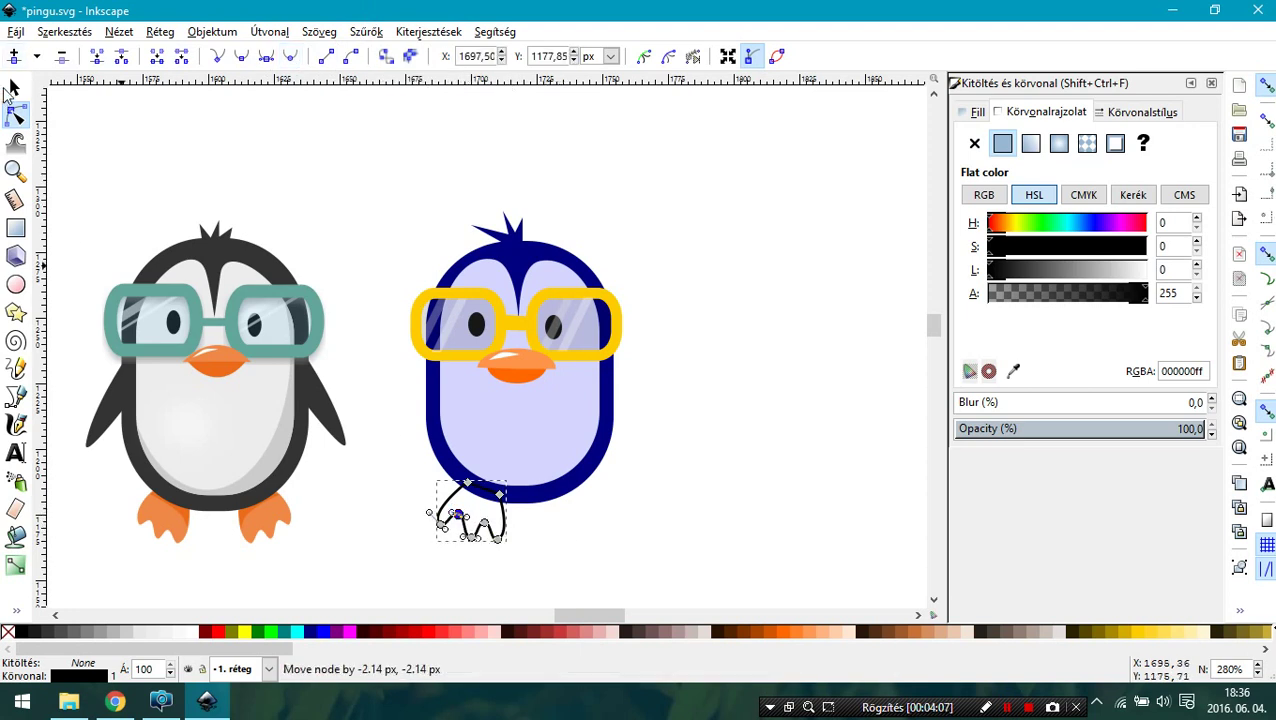
# Fill the foot orange with no outline, then paste a copy beside it.
pyautogui.click(15, 88)
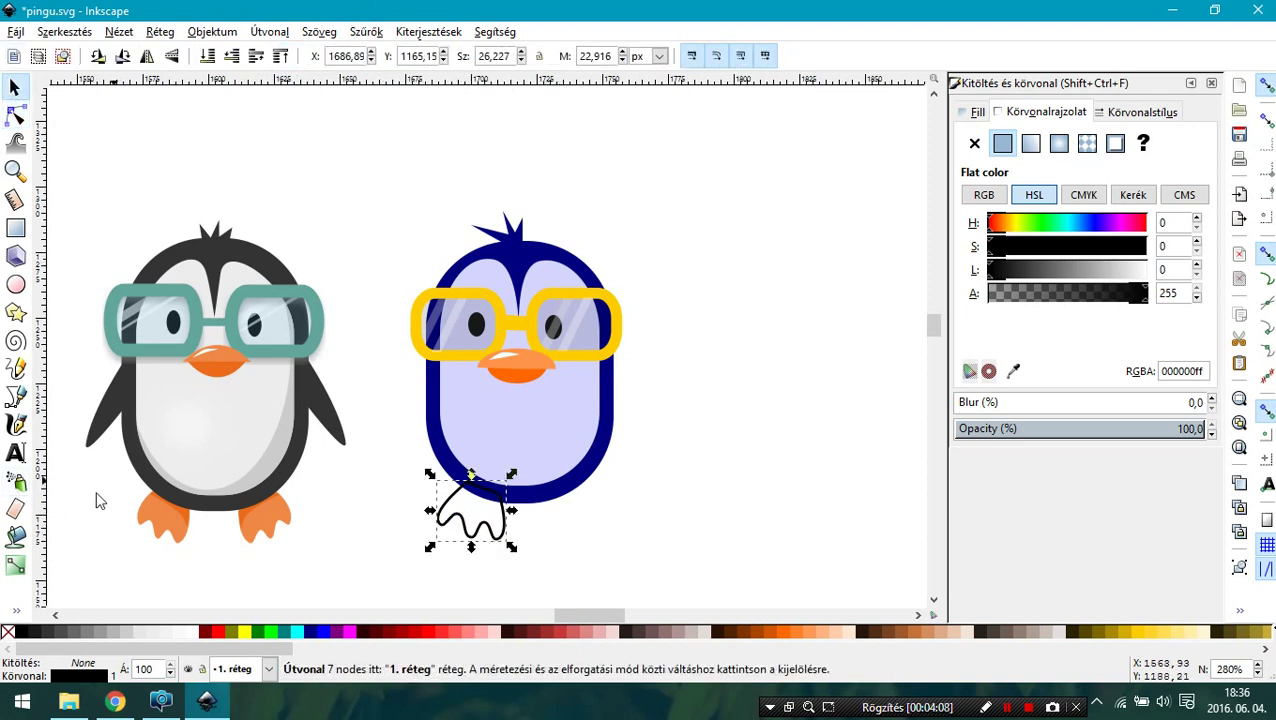
pyautogui.click(784, 633)
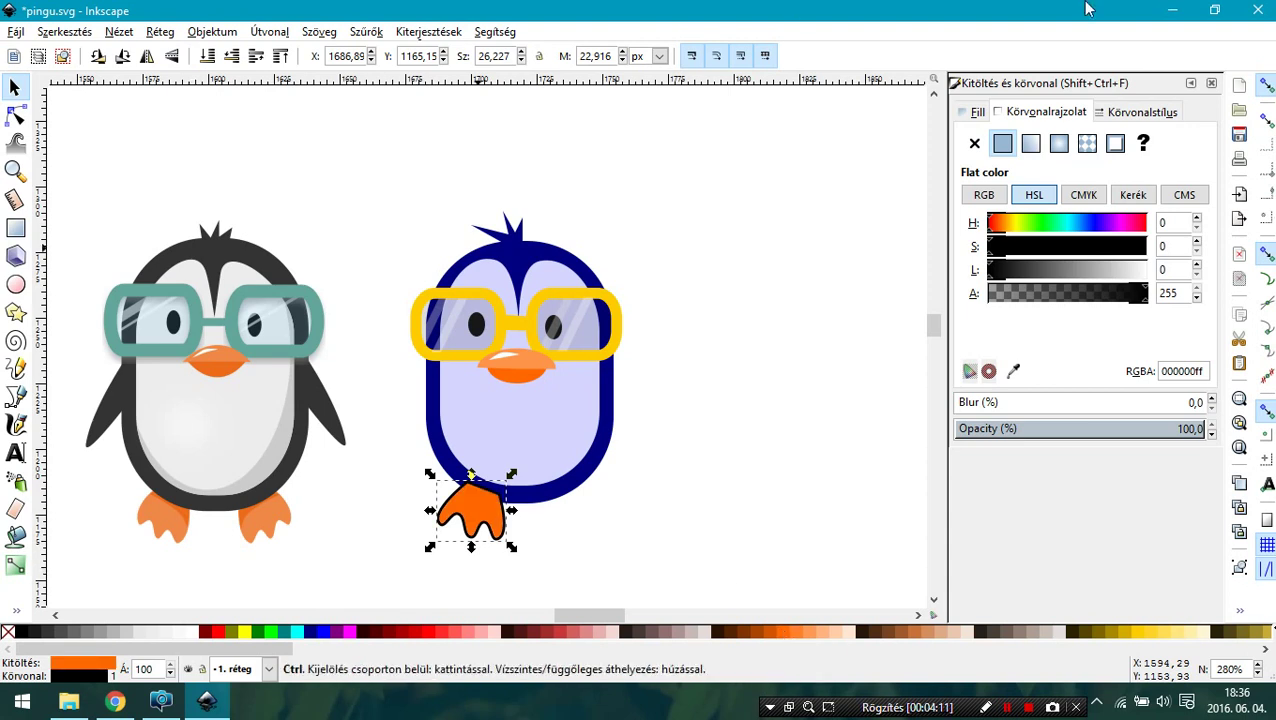
pyautogui.click(974, 143)
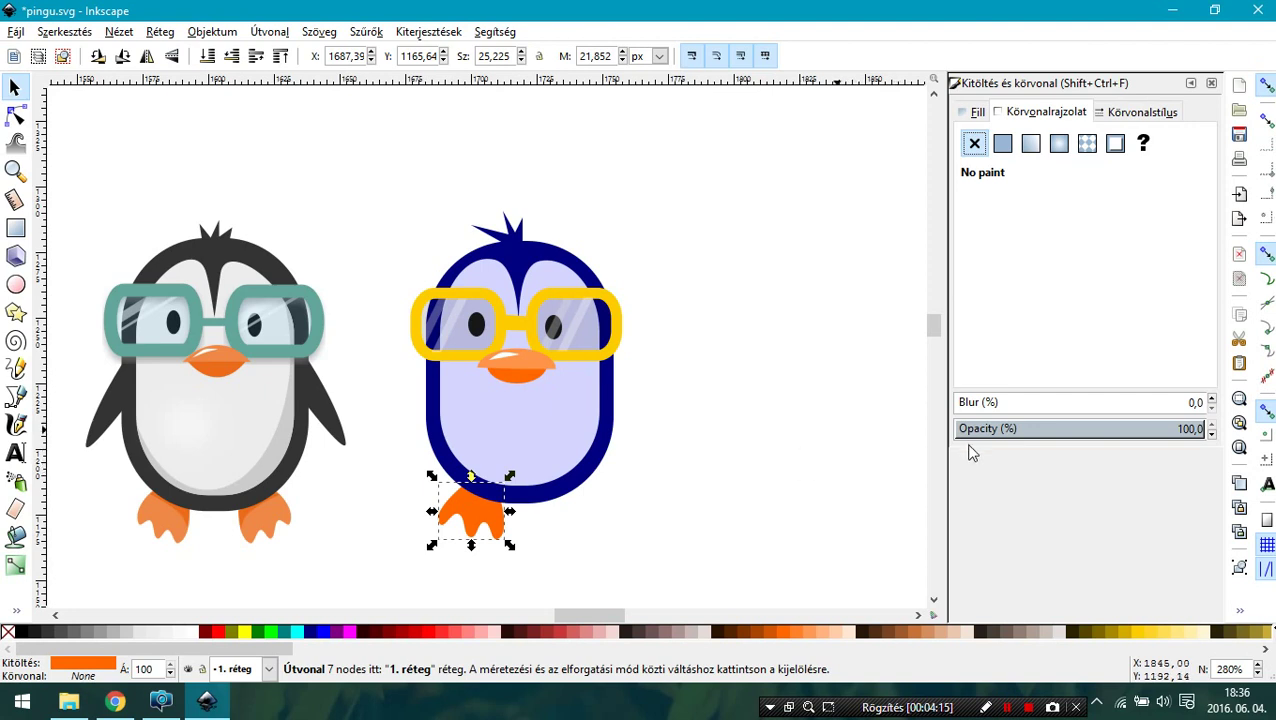
pyautogui.hotkey('ctrl', 'v')
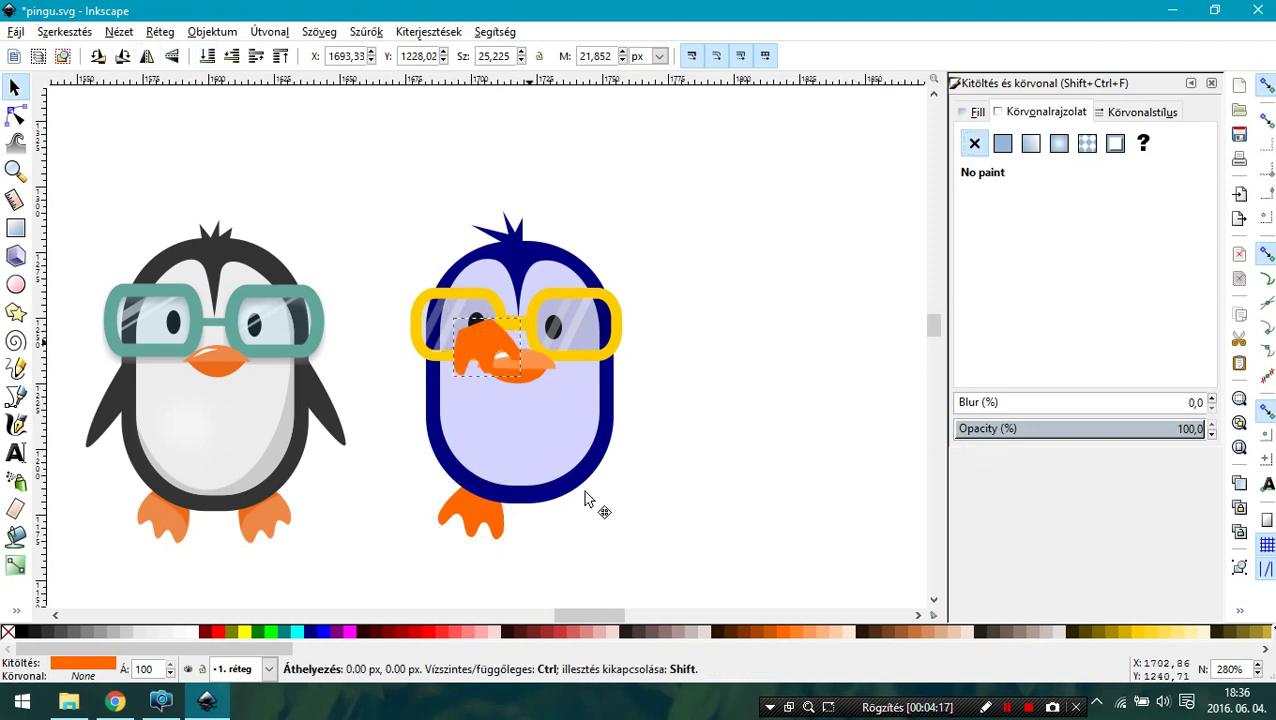
pyautogui.moveTo(484, 345); pyautogui.dragTo(565, 515)
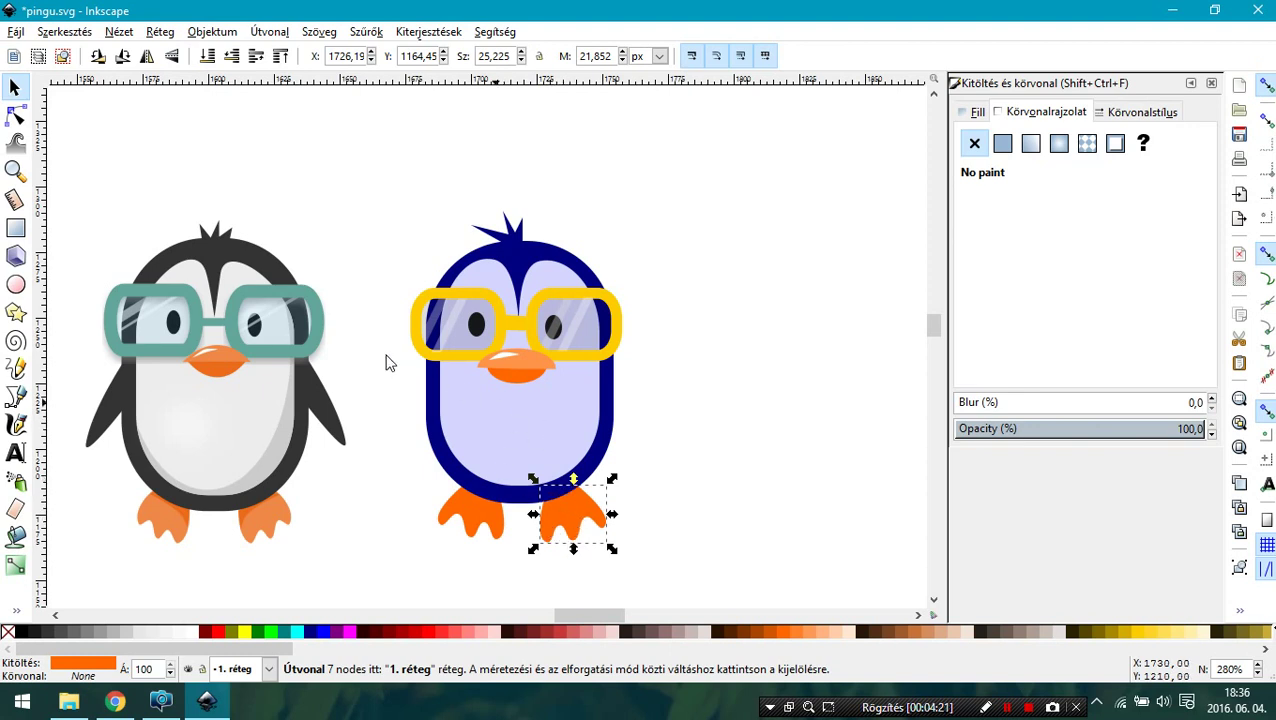
pyautogui.click(15, 396)
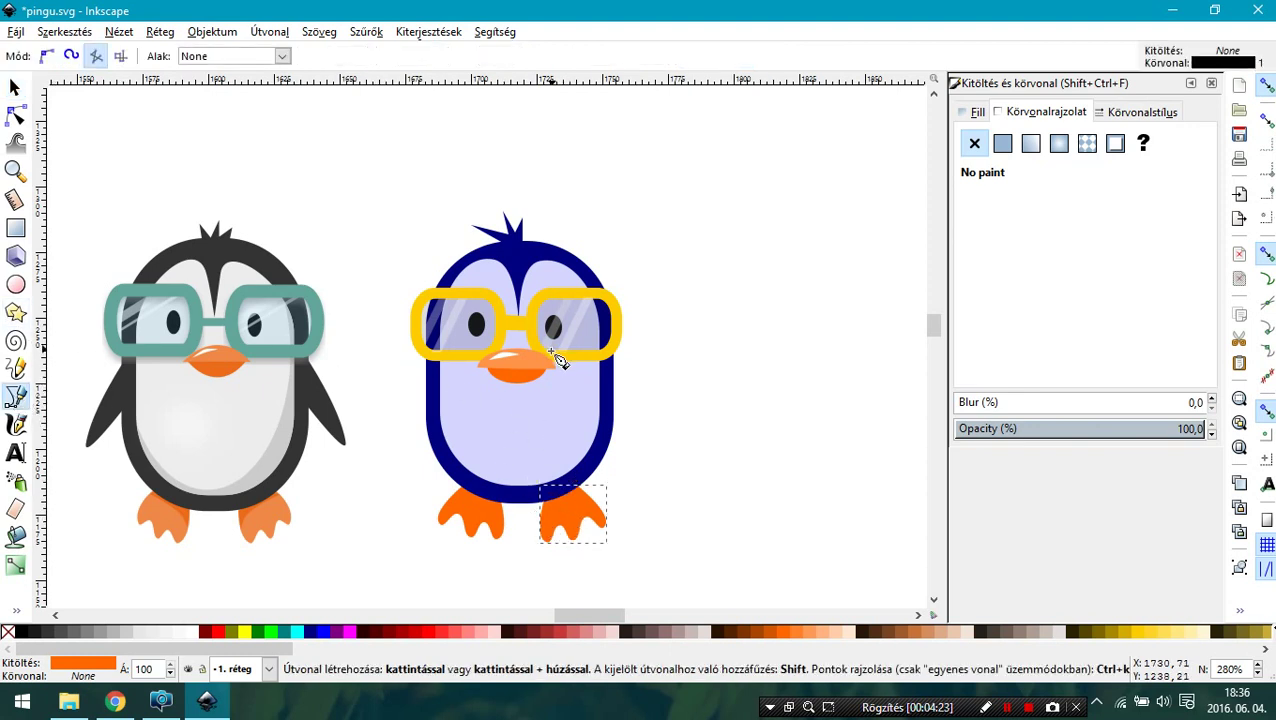
# Draw a triangular left wing and smooth its bottom node into a curve.
pyautogui.click(427, 367)
pyautogui.click(378, 424)
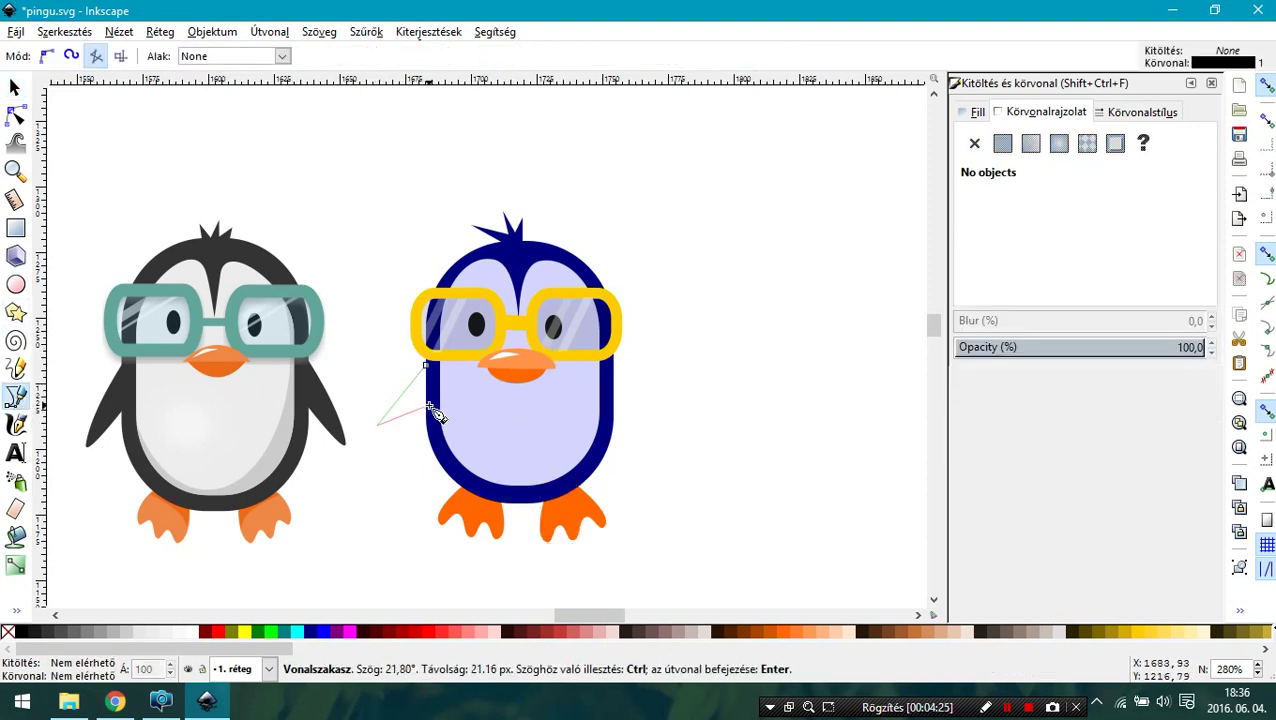
pyautogui.click(427, 367)
pyautogui.press('n')
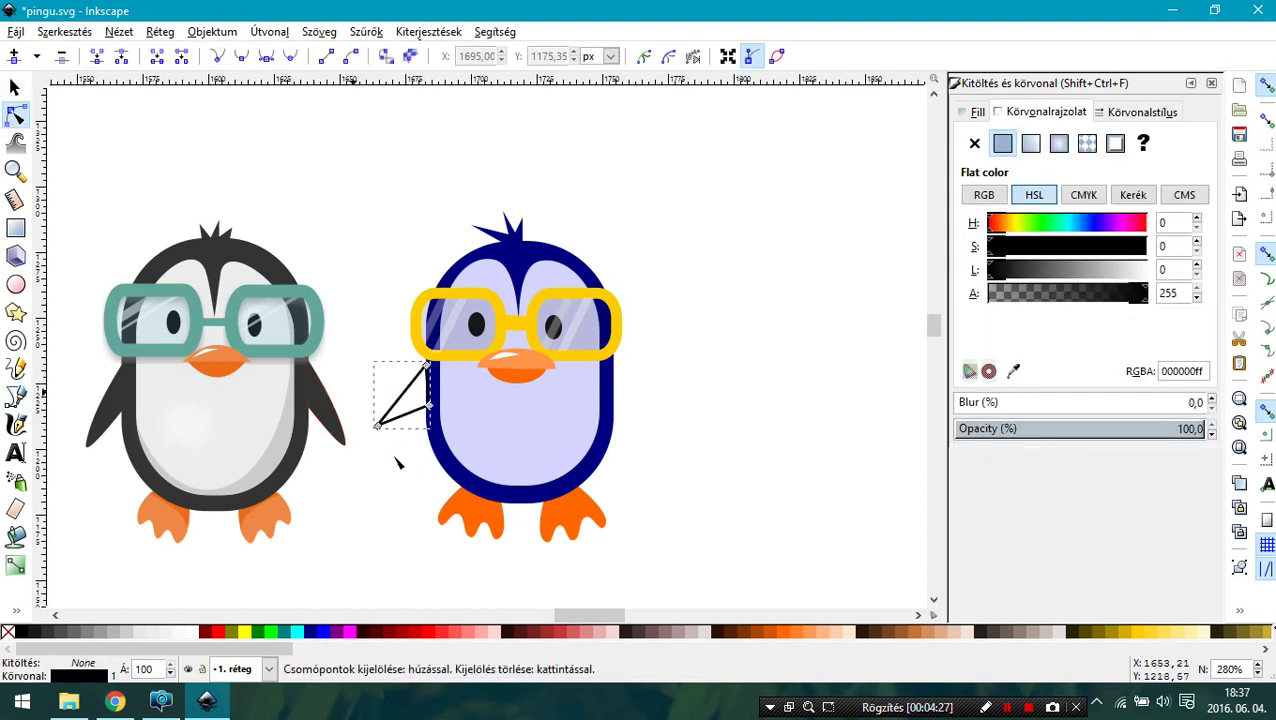
pyautogui.click(378, 426)
pyautogui.click(290, 57)
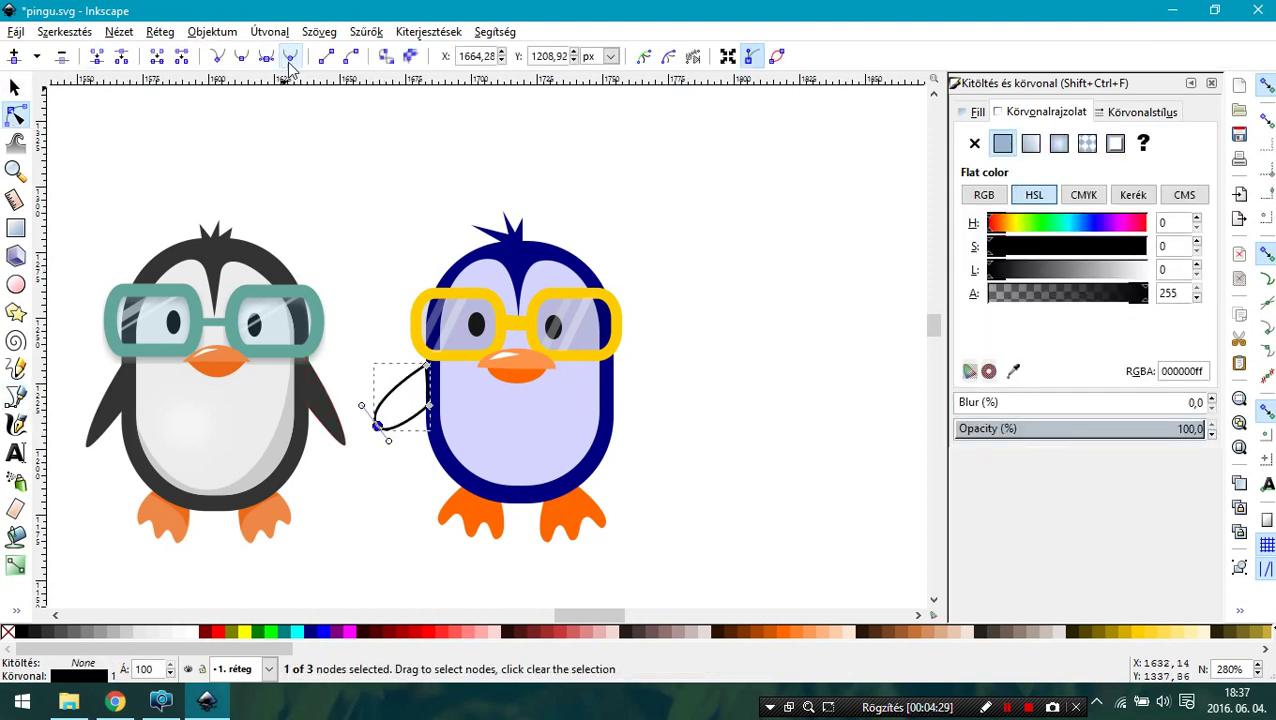
pyautogui.moveTo(362, 406); pyautogui.dragTo(372, 424)
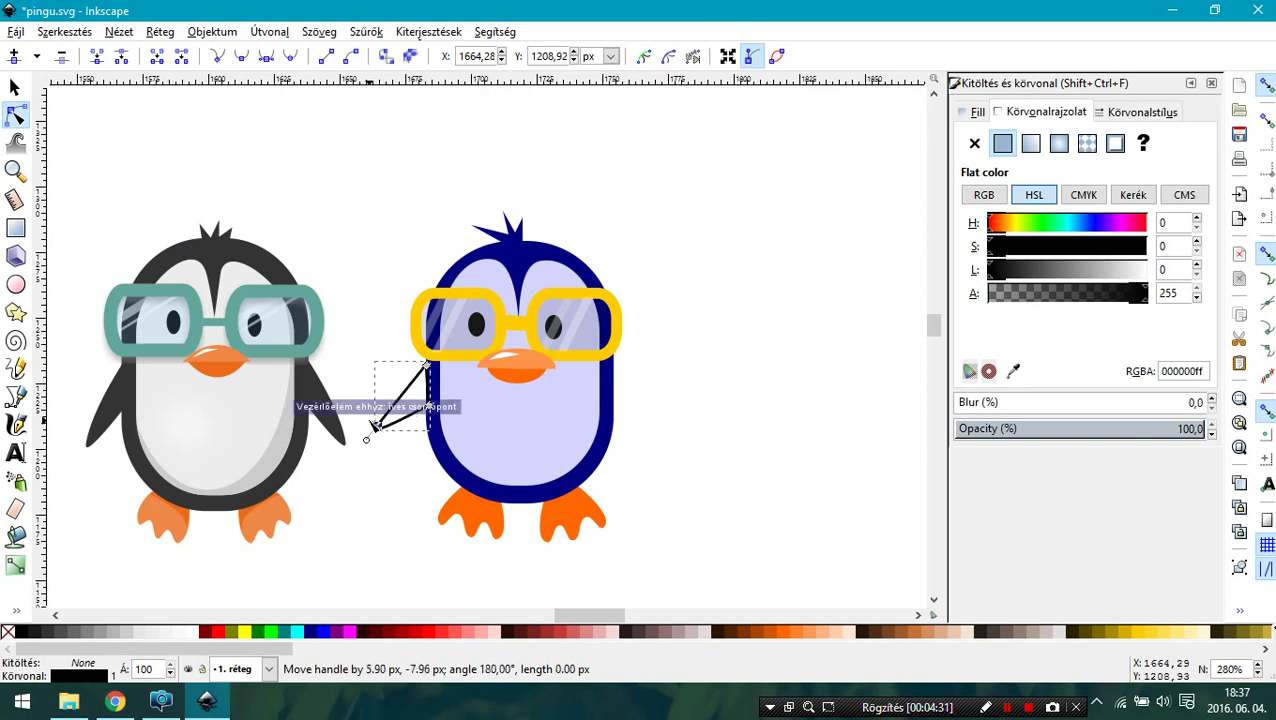
# Fill the wing with the head's dark blue, remove its outline, and place a mirrored copy on the right.
pyautogui.click(15, 536)
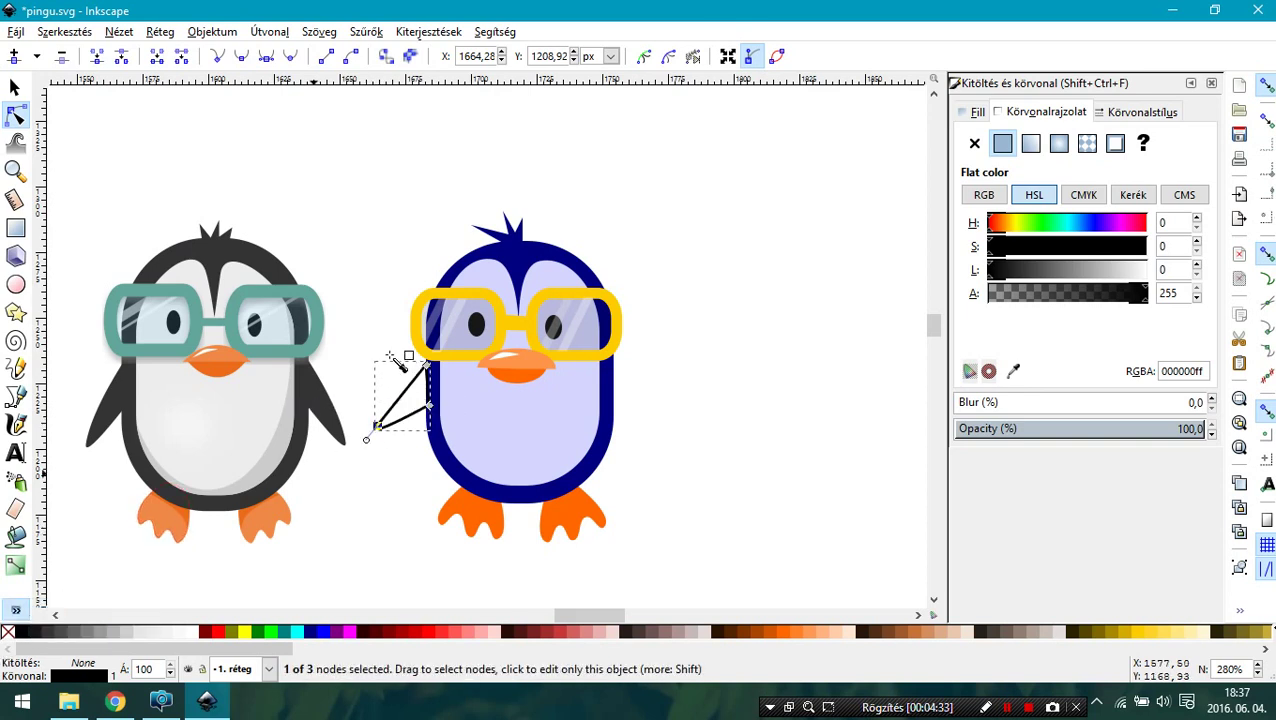
pyautogui.click(500, 250)
pyautogui.click(974, 143)
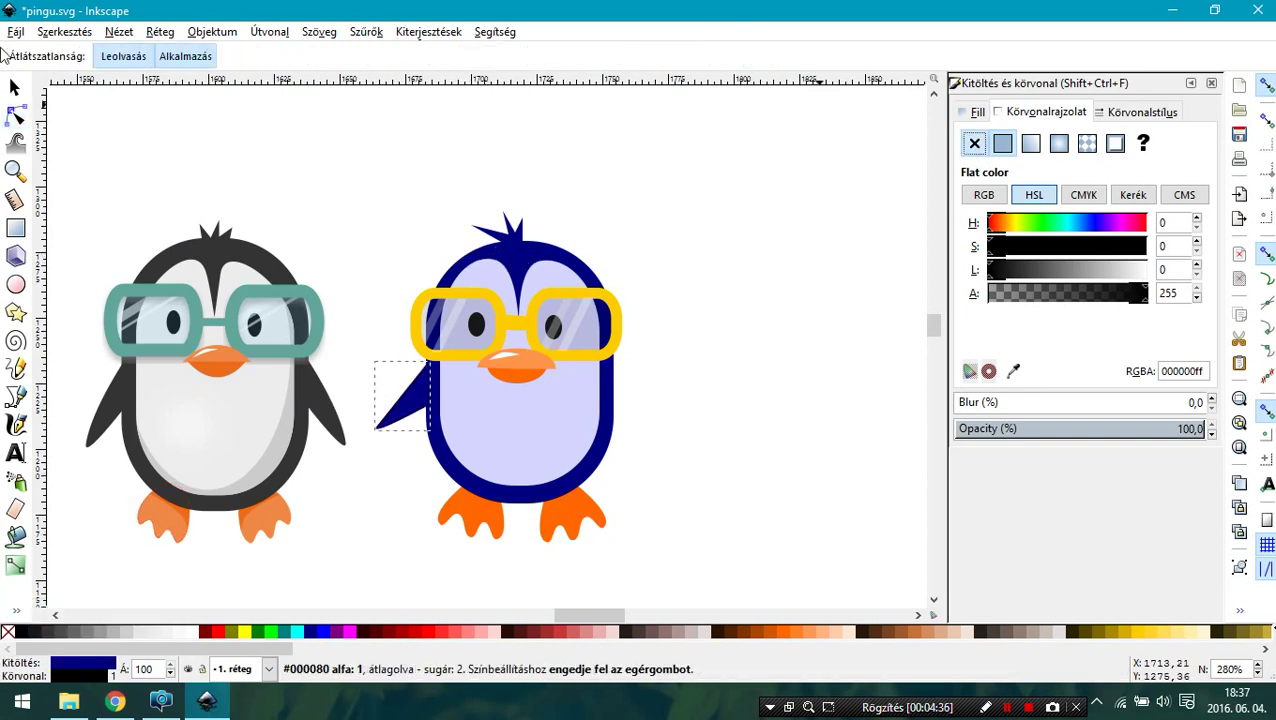
pyautogui.click(16, 88)
pyautogui.hotkey('ctrl', 'v')
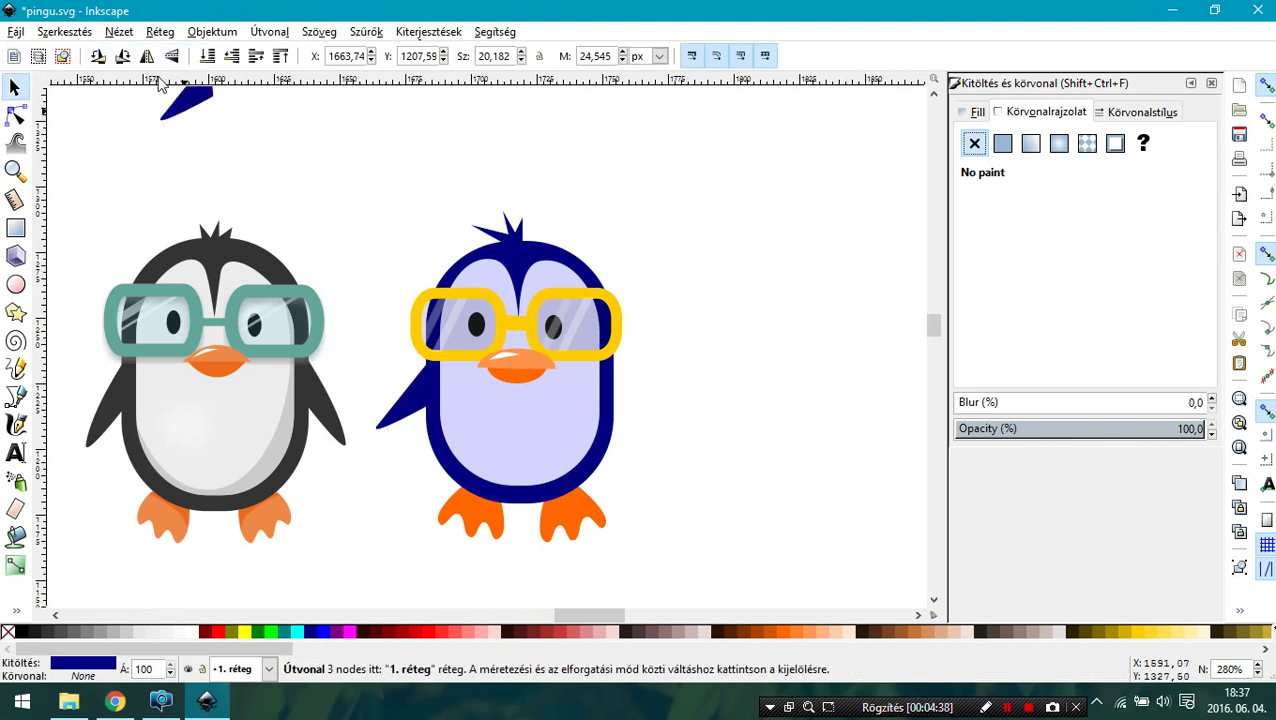
pyautogui.press('h')
pyautogui.moveTo(185, 105); pyautogui.dragTo(651, 422)
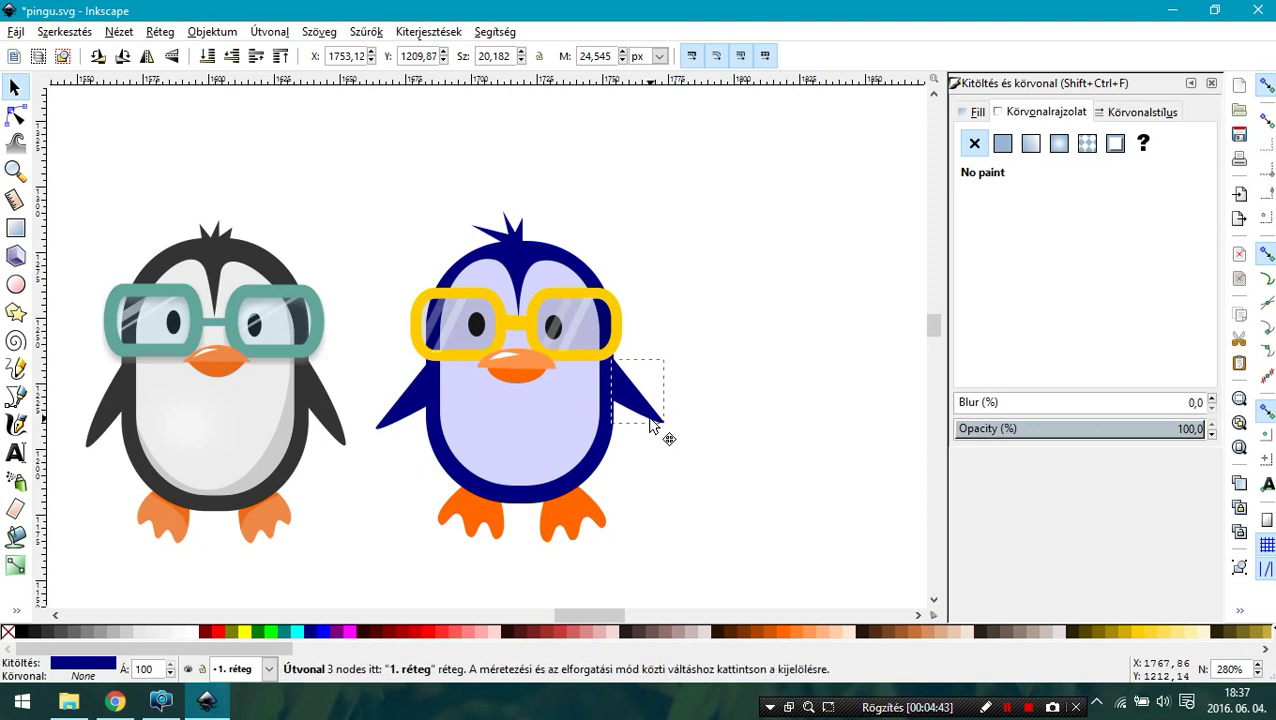
pyautogui.click(496, 554)
# Draw a dark orange (#D45500) outline-free shading triangle and position it on the foot.
pyautogui.click(15, 397)
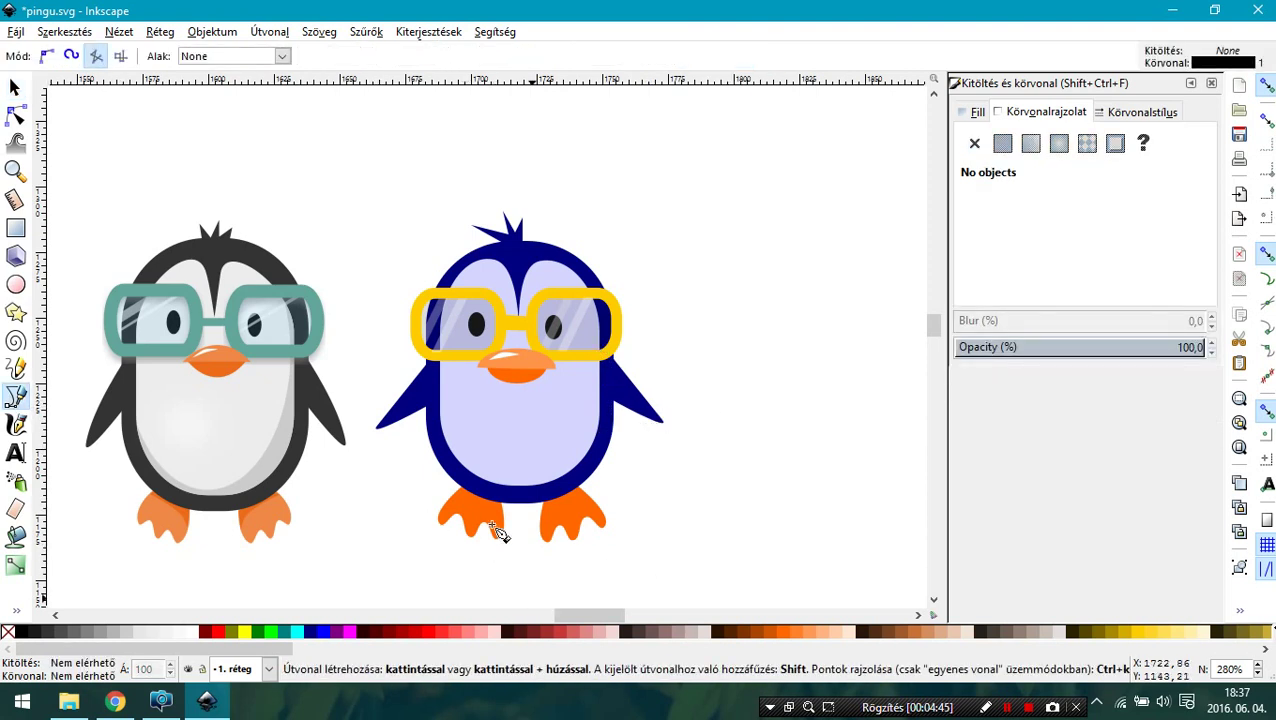
pyautogui.click(456, 492)
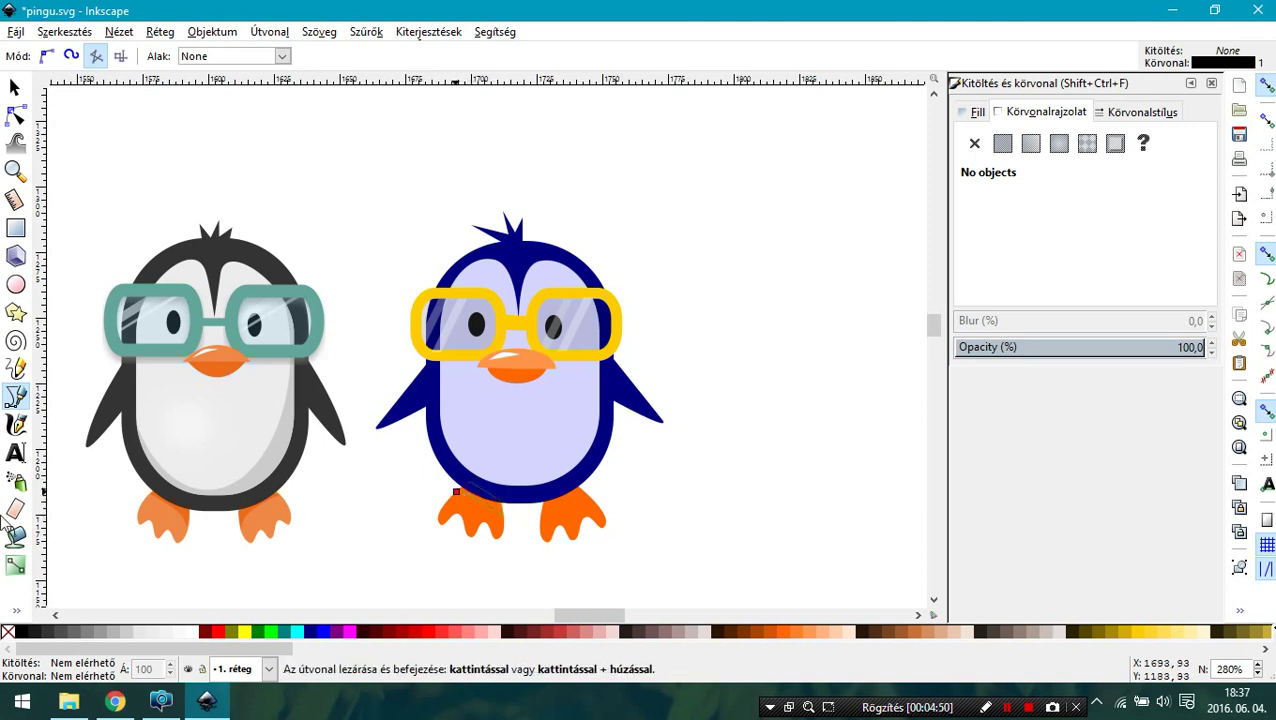
pyautogui.click(456, 492)
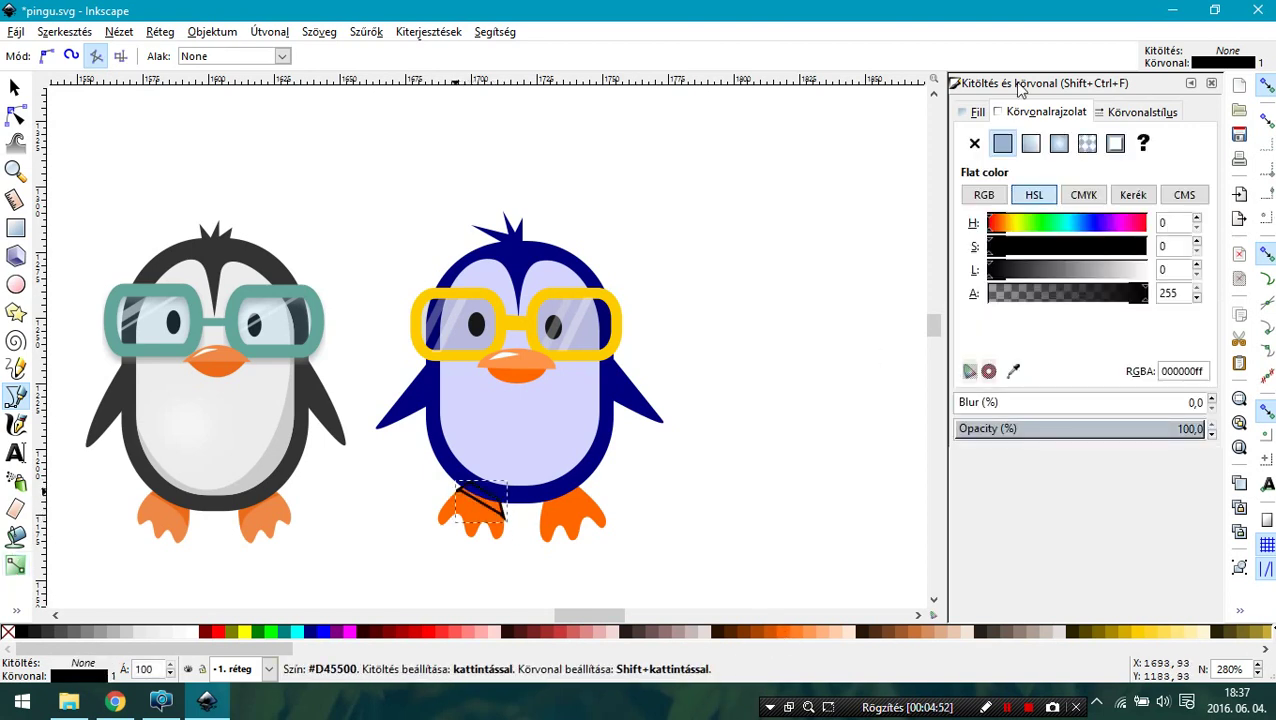
pyautogui.click(768, 630)
pyautogui.click(976, 144)
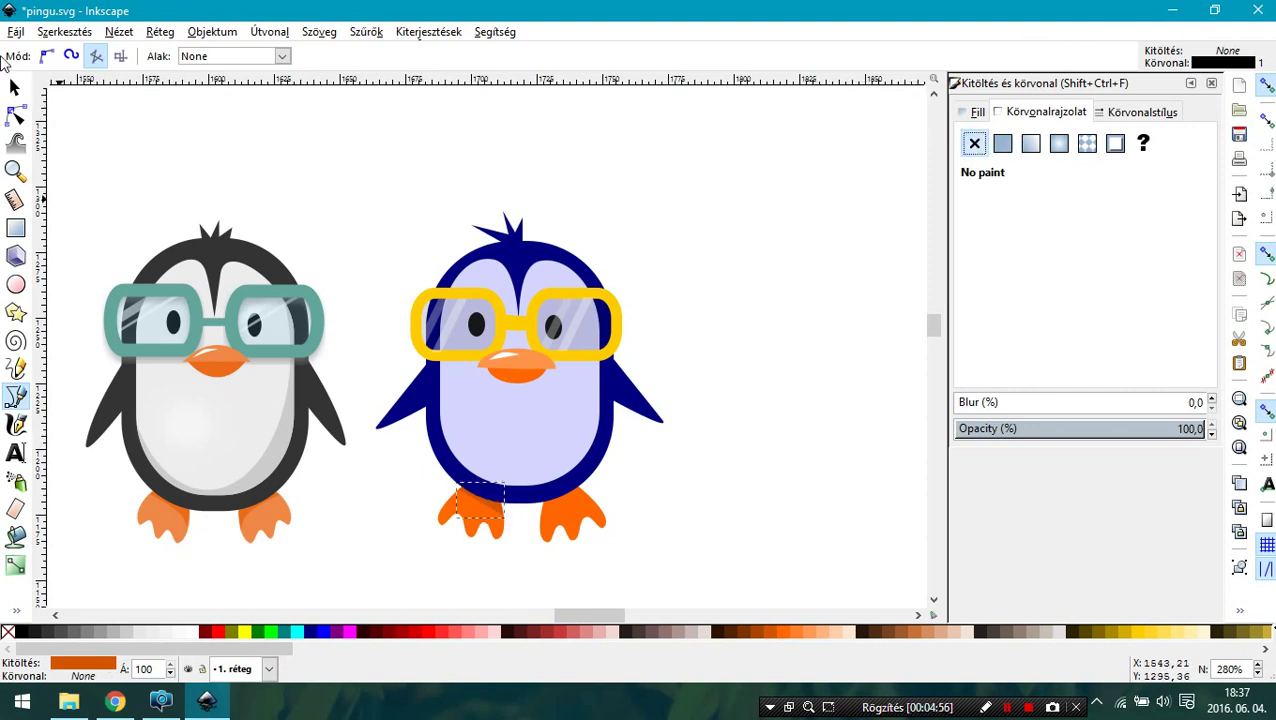
pyautogui.click(14, 88)
pyautogui.moveTo(478, 505)
pyautogui.mouseDown()
pyautogui.moveTo(490, 345)
pyautogui.moveTo(445, 315)
pyautogui.moveTo(594, 480)
pyautogui.moveTo(564, 504)
pyautogui.mouseUp()
pyautogui.click(490, 345)
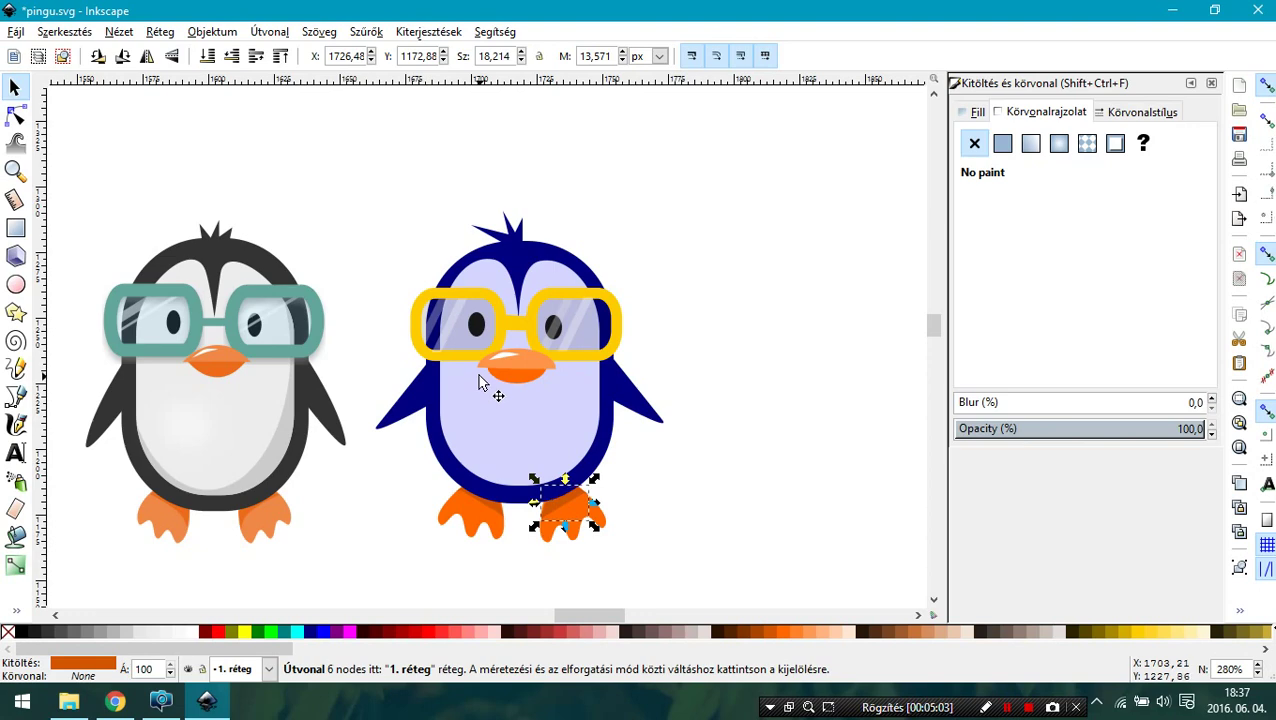
# Duplicate the lavender belly shape and offset the copy slightly up and right.
pyautogui.click(572, 435)
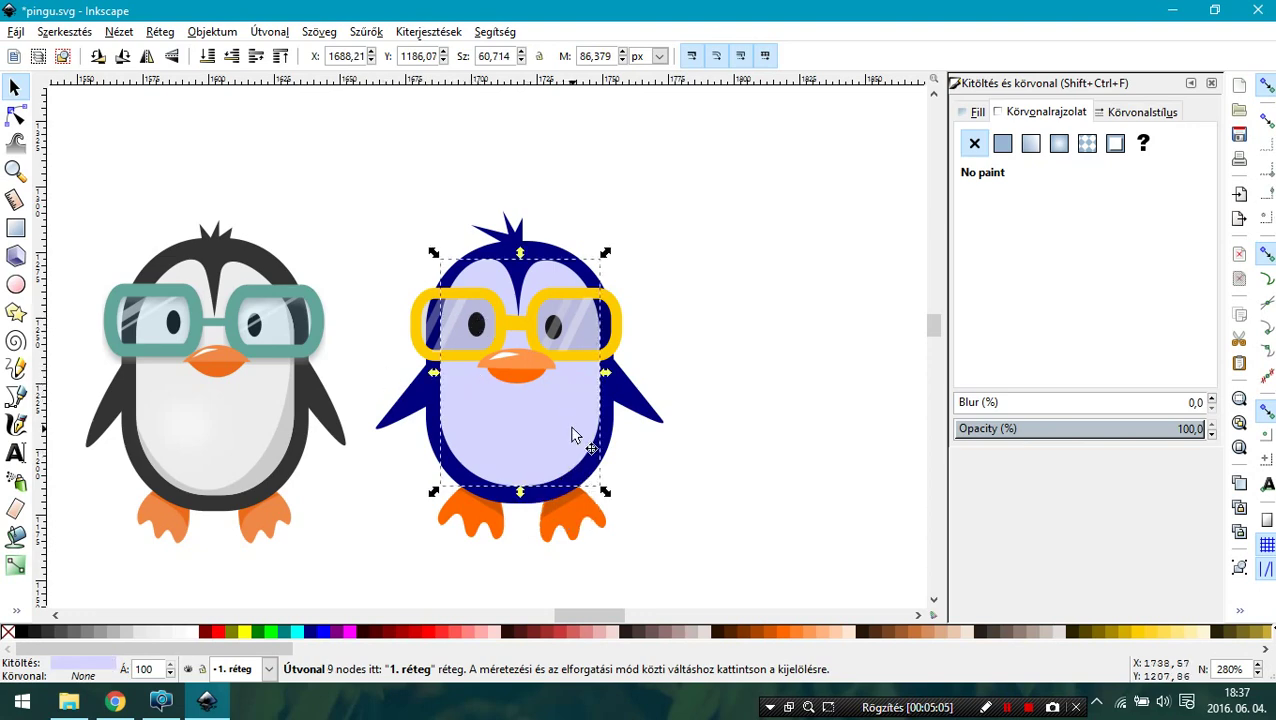
pyautogui.rightClick(572, 435)
pyautogui.click(662, 186)
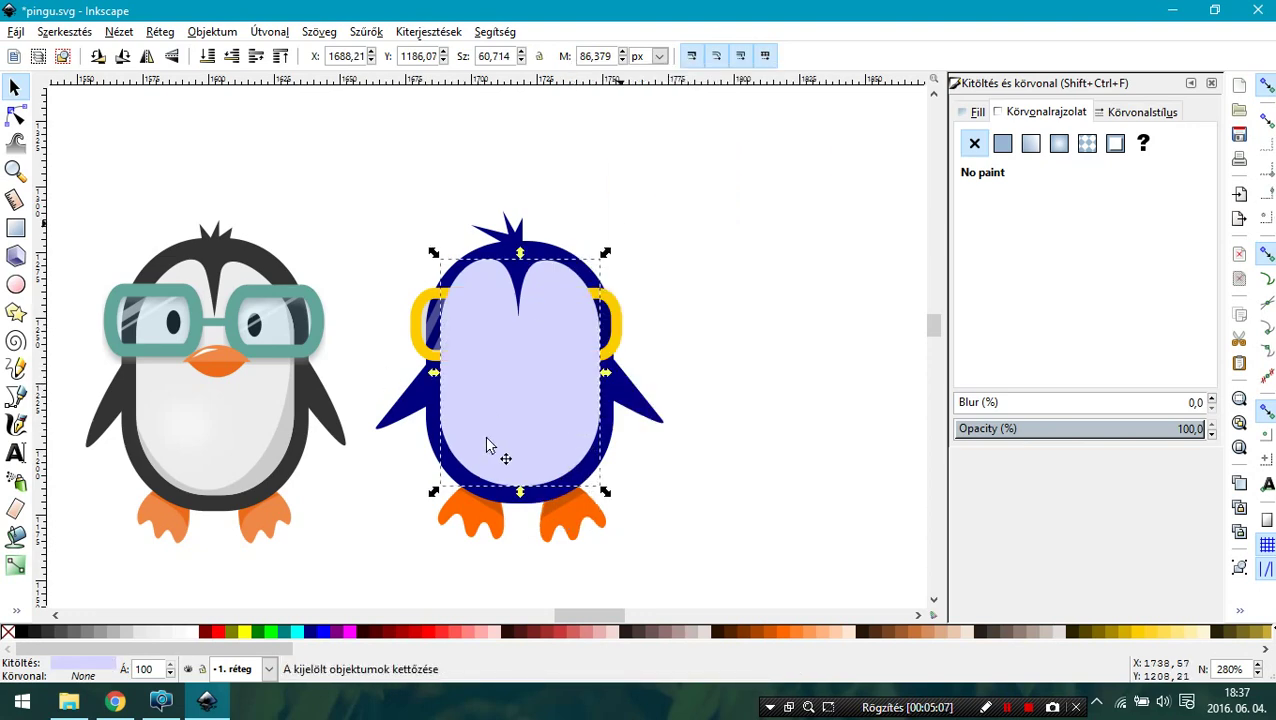
pyautogui.rightClick(518, 405)
pyautogui.click(575, 157)
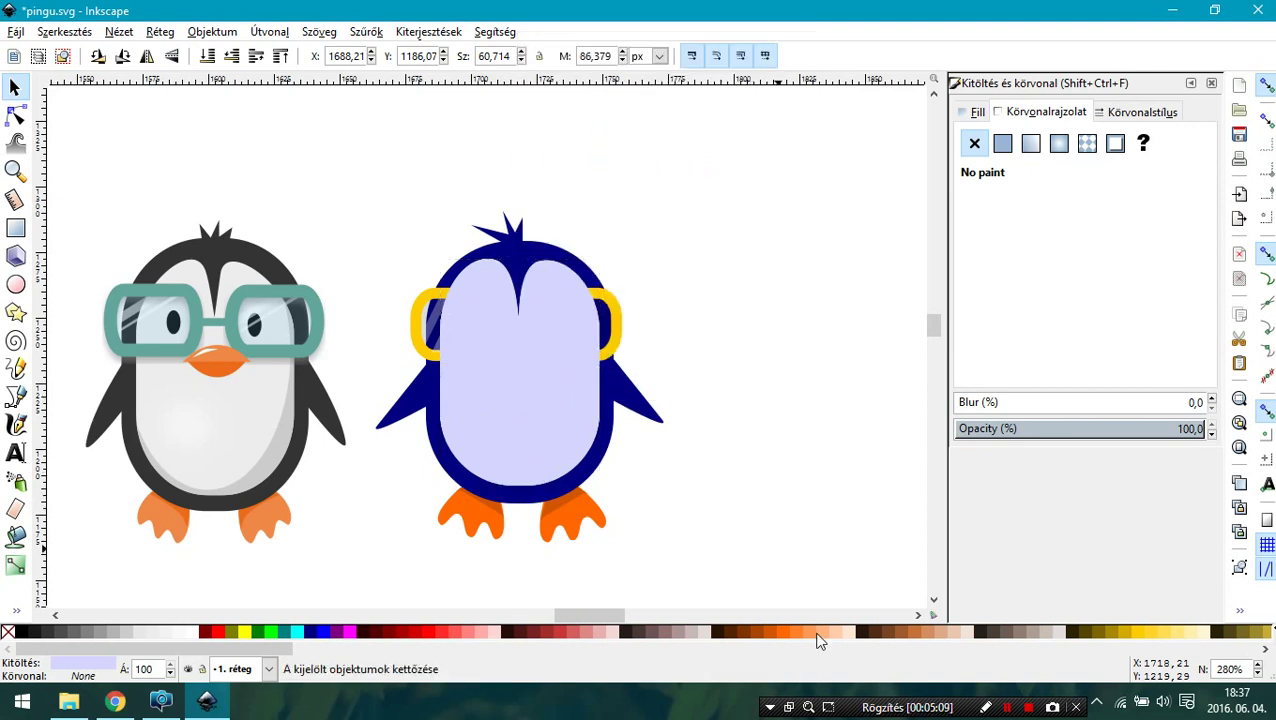
pyautogui.moveTo(535, 436); pyautogui.dragTo(536, 428)
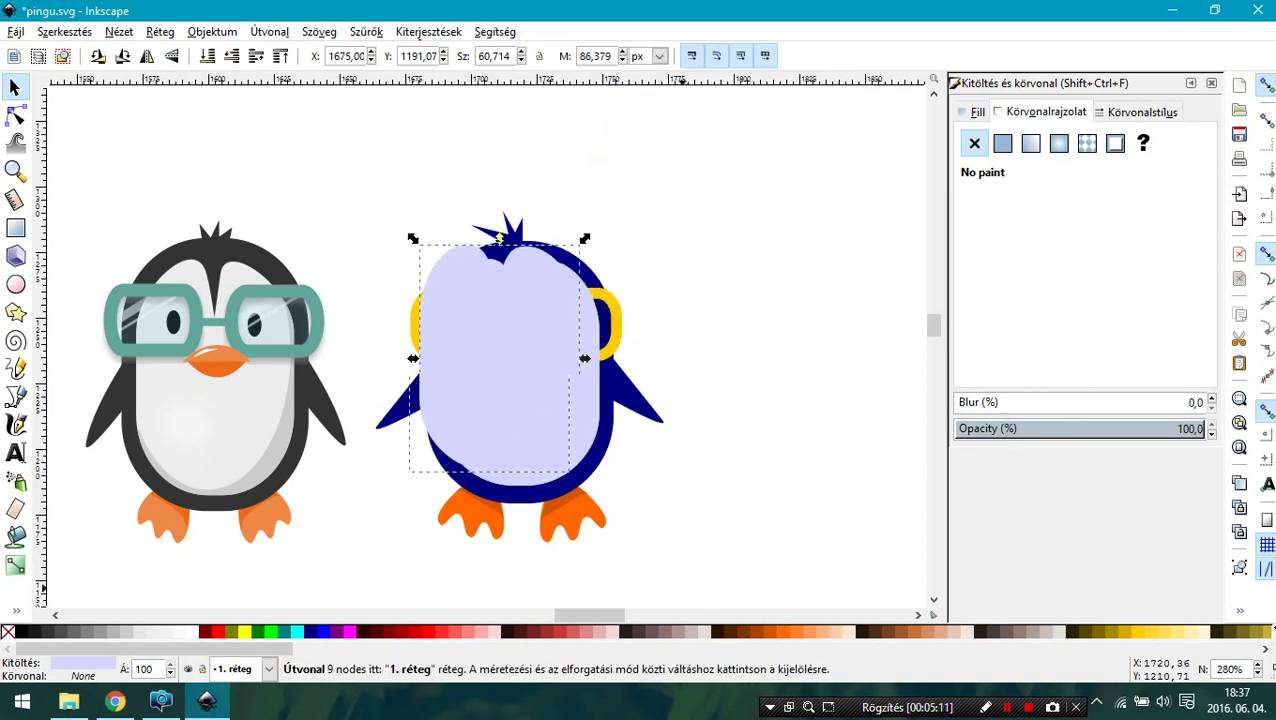
pyautogui.moveTo(1133, 631); pyautogui.dragTo(441, 433)
pyautogui.moveTo(545, 378); pyautogui.dragTo(554, 378)
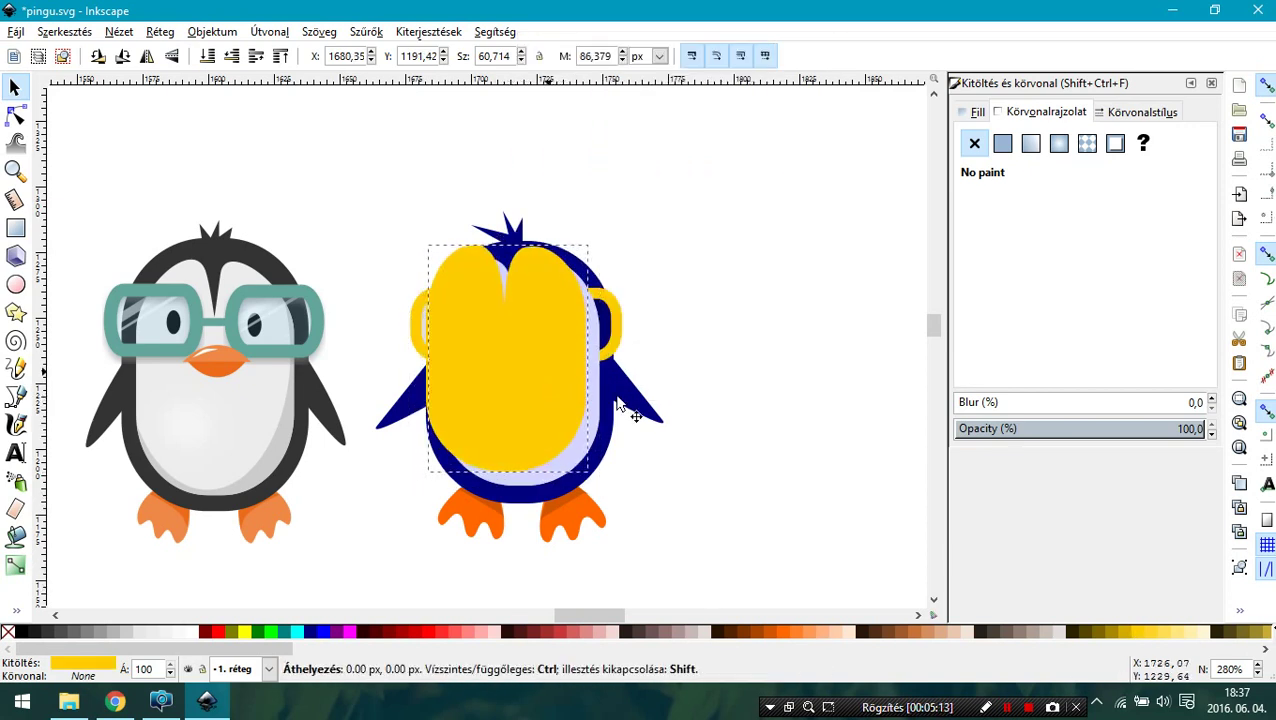
pyautogui.press('Escape')
# Apply Path > Difference to the belly and its copy, leaving a shading crescent.
pyautogui.click(592, 460)
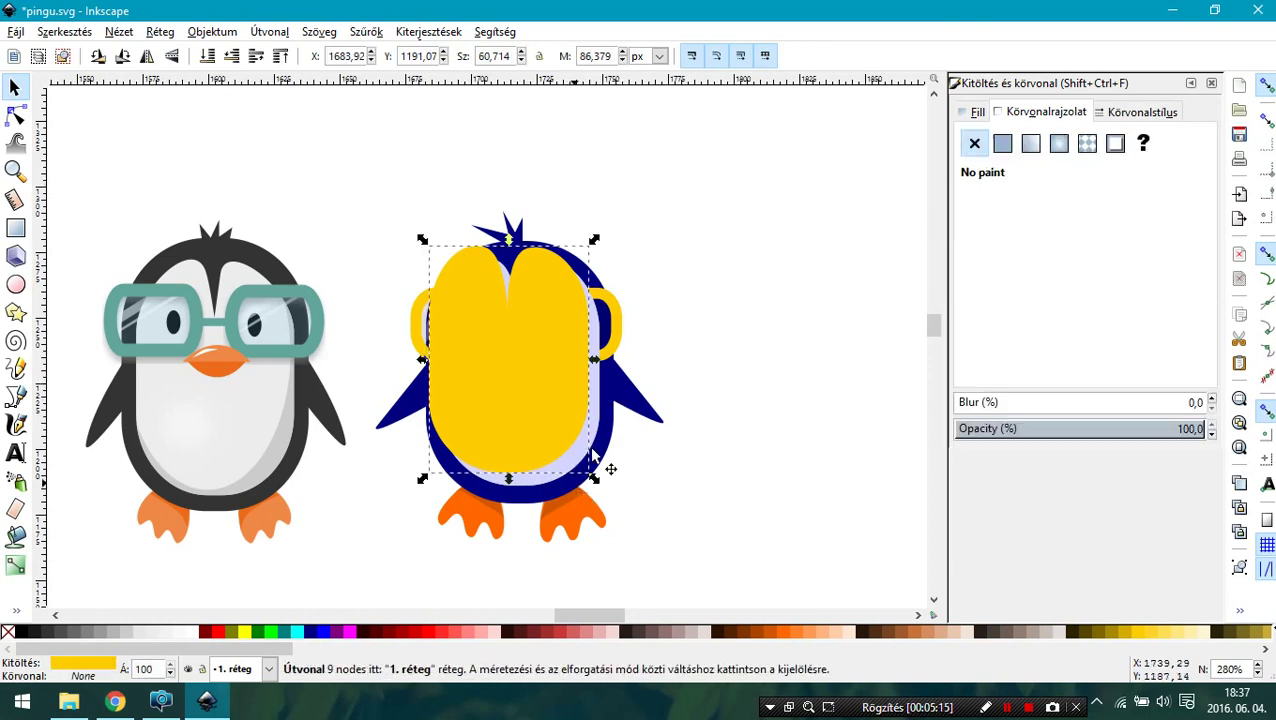
pyautogui.keyDown('shift'); pyautogui.click(606, 440); pyautogui.keyUp('shift')
pyautogui.click(279, 34)
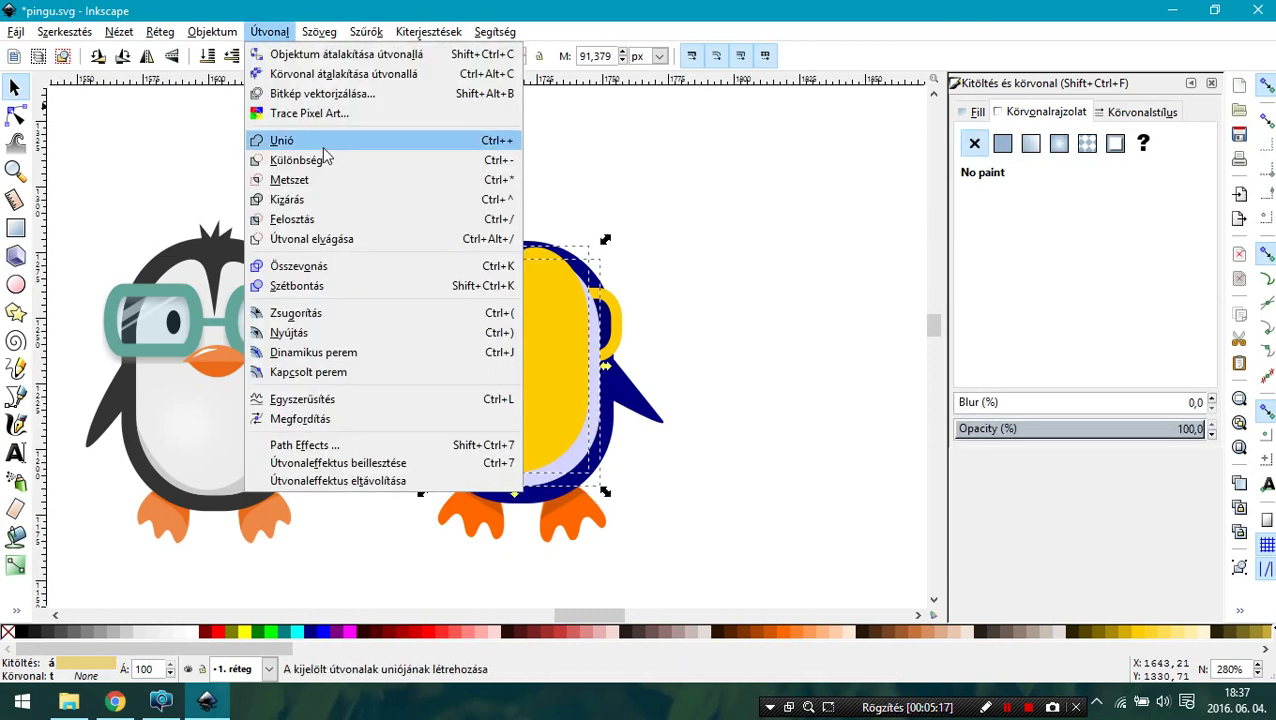
pyautogui.click(310, 158)
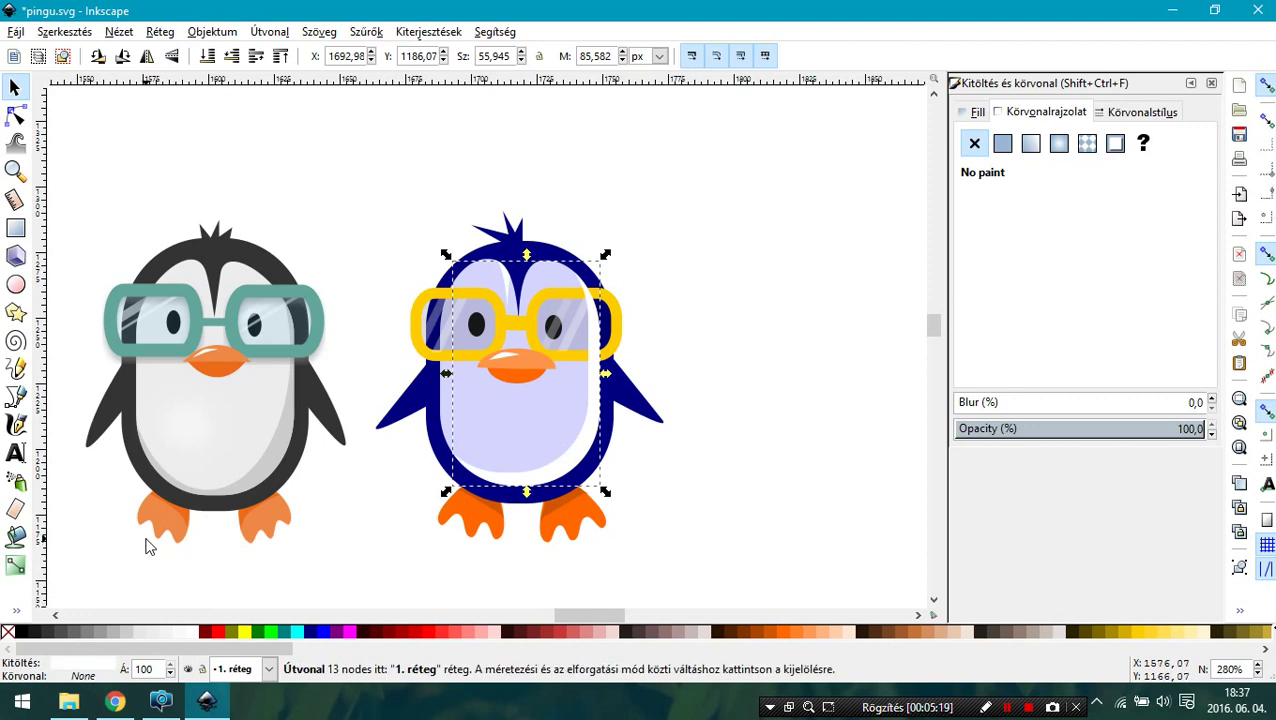
# Set the crescent's fill to translucent grey (9c9c9c3d) in Fill and Stroke.
pyautogui.click(15, 117)
pyautogui.moveTo(455, 205); pyautogui.dragTo(515, 325)
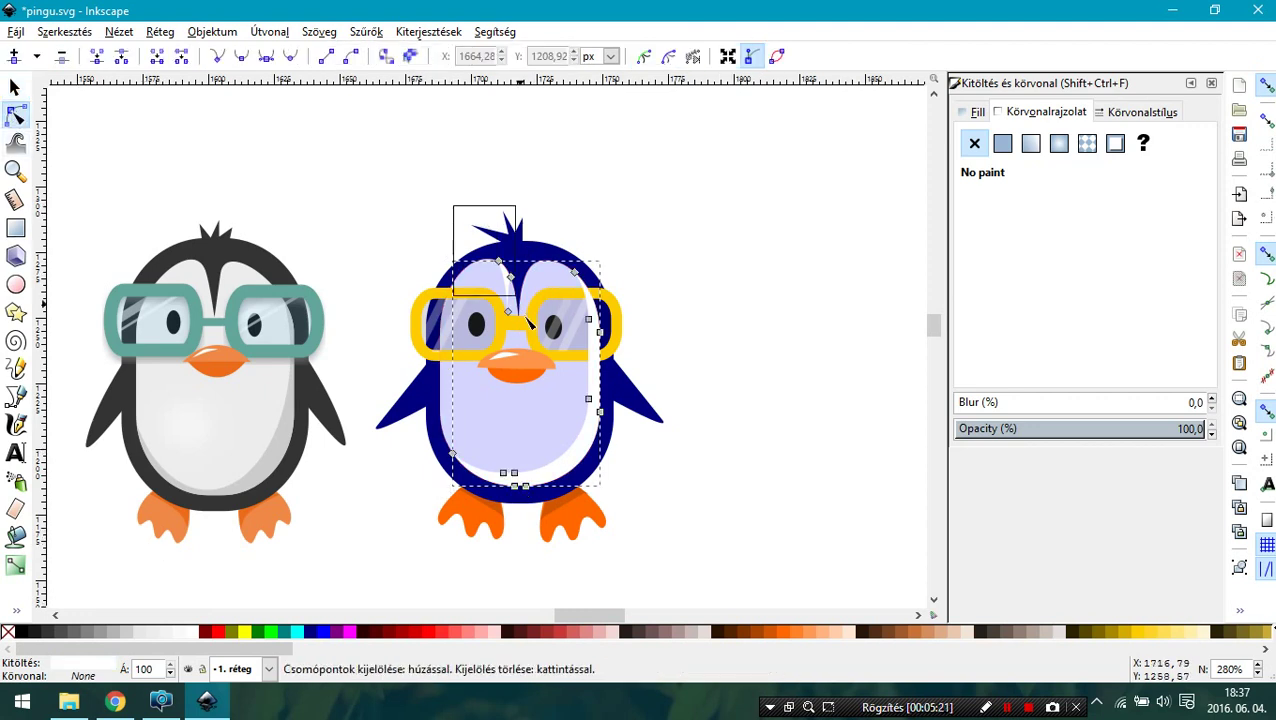
pyautogui.click(706, 352)
pyautogui.click(975, 112)
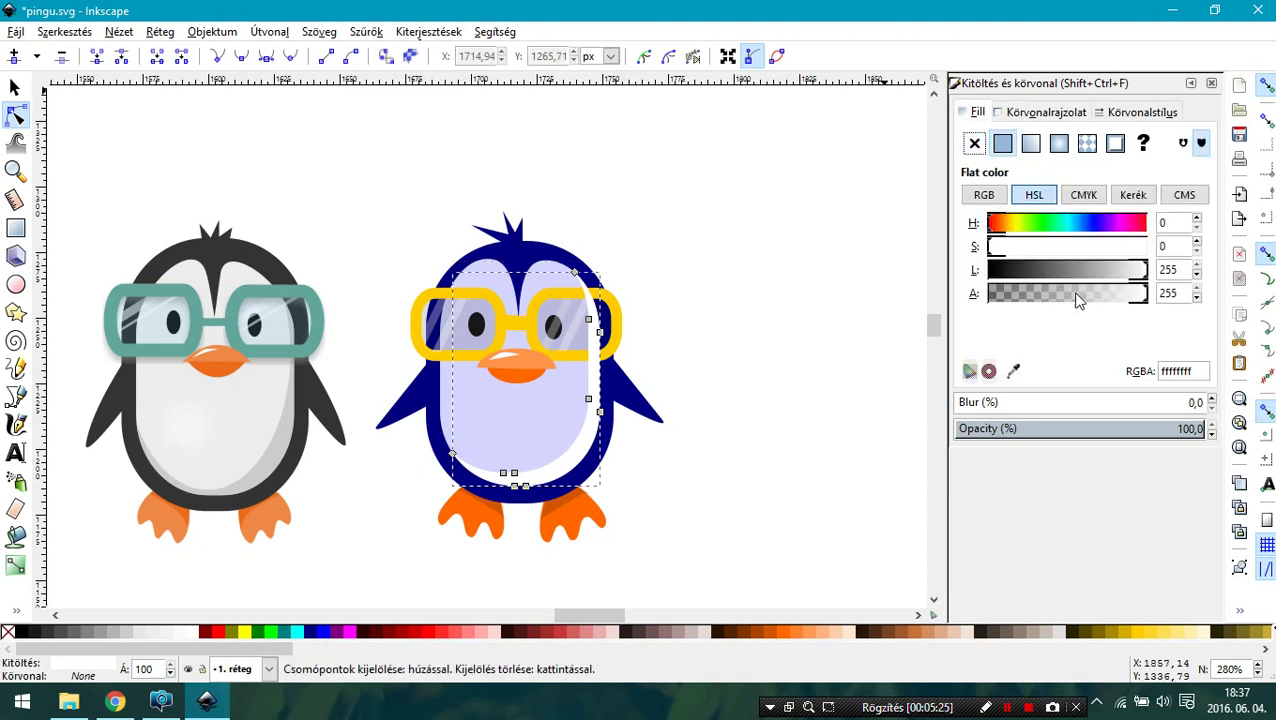
pyautogui.click(1049, 295)
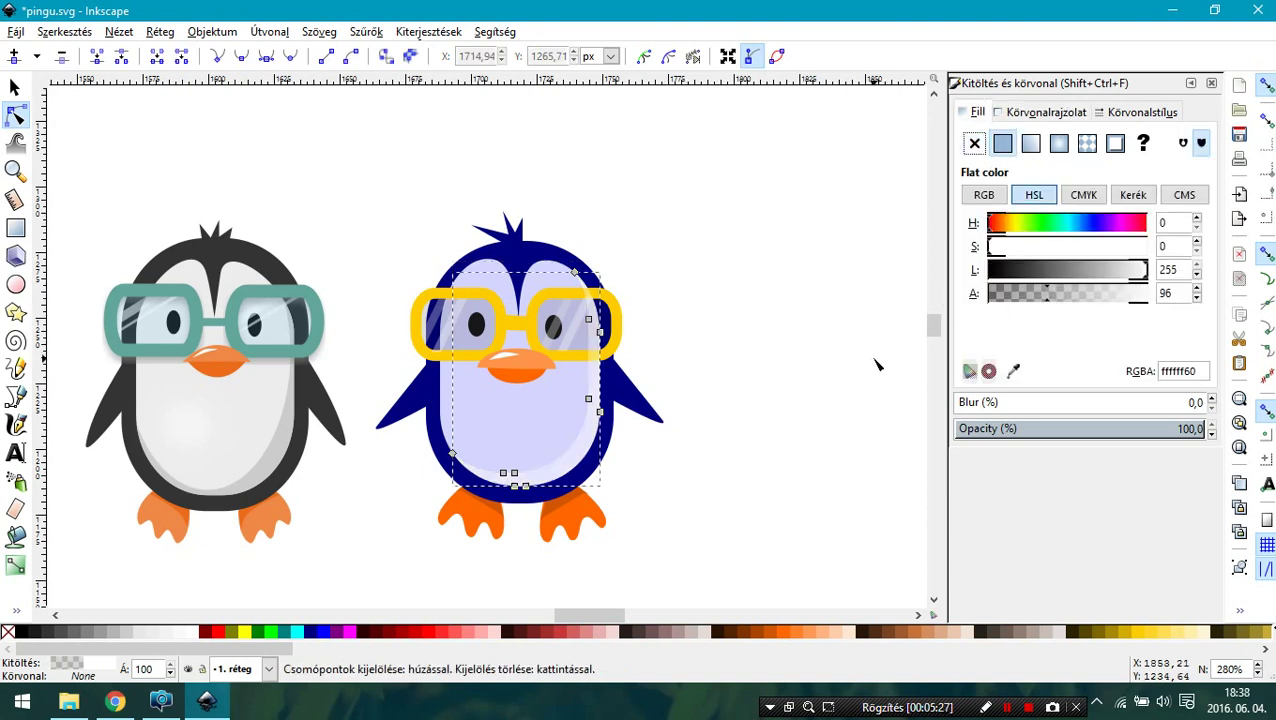
pyautogui.click(14, 87)
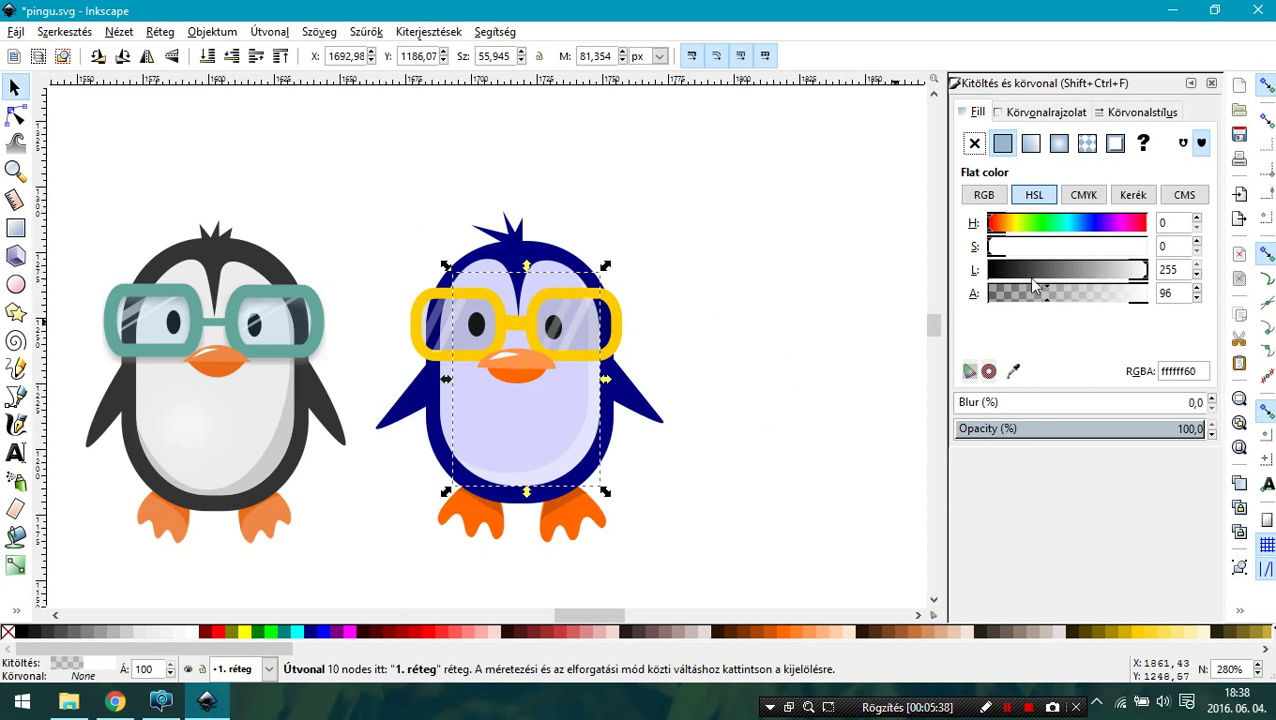
pyautogui.moveTo(1033, 276); pyautogui.dragTo(1044, 294)
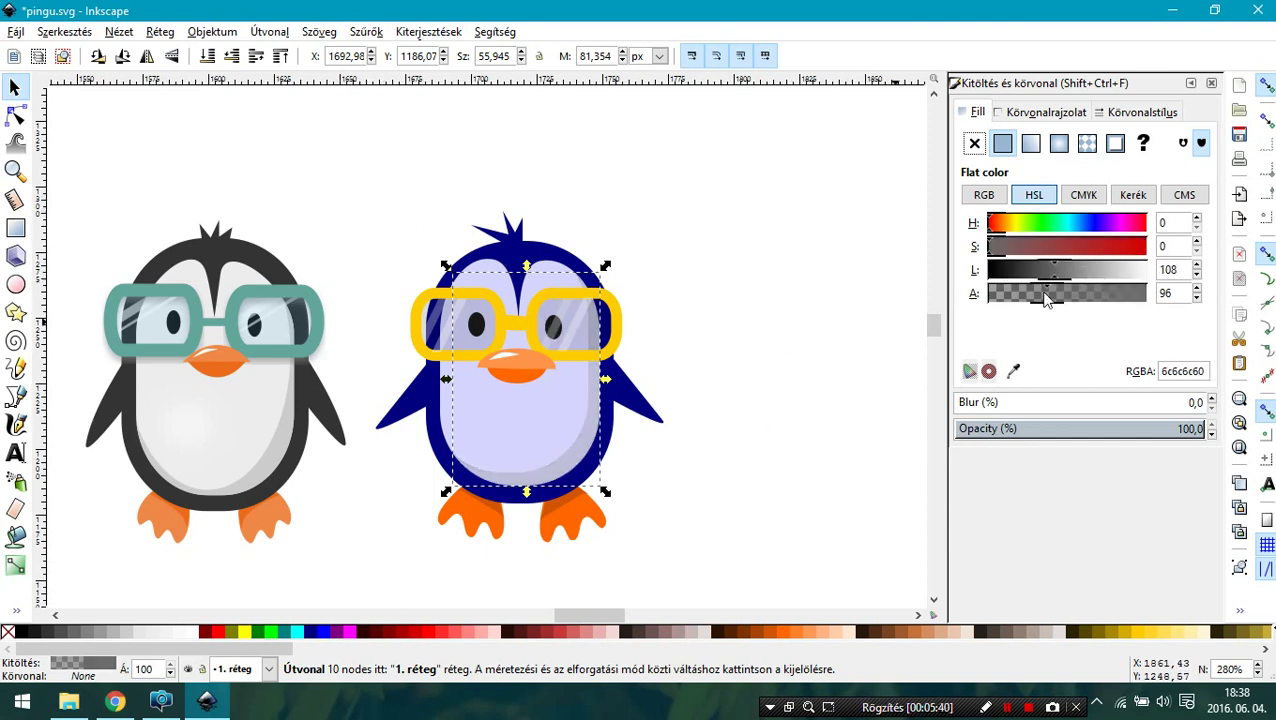
pyautogui.click(500, 140)
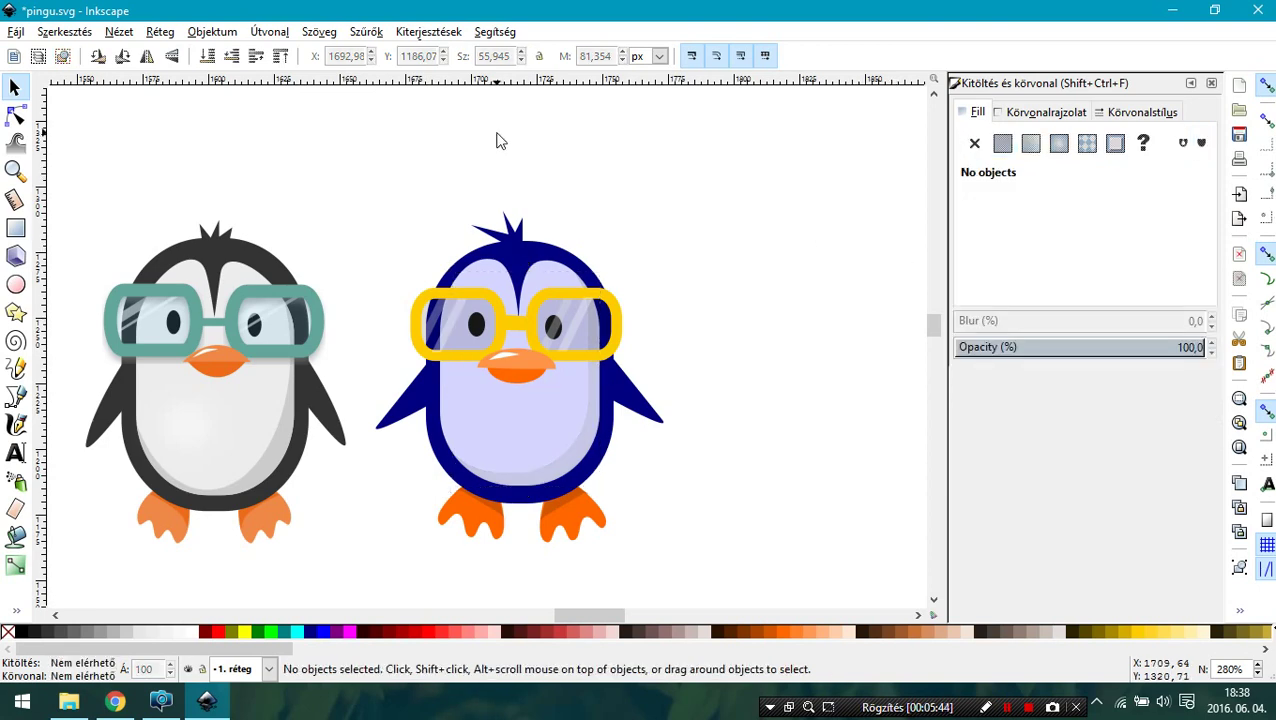
# Reshape the left wing's nodes and rotate it about 27 degrees.
pyautogui.click(404, 418)
pyautogui.press('n')
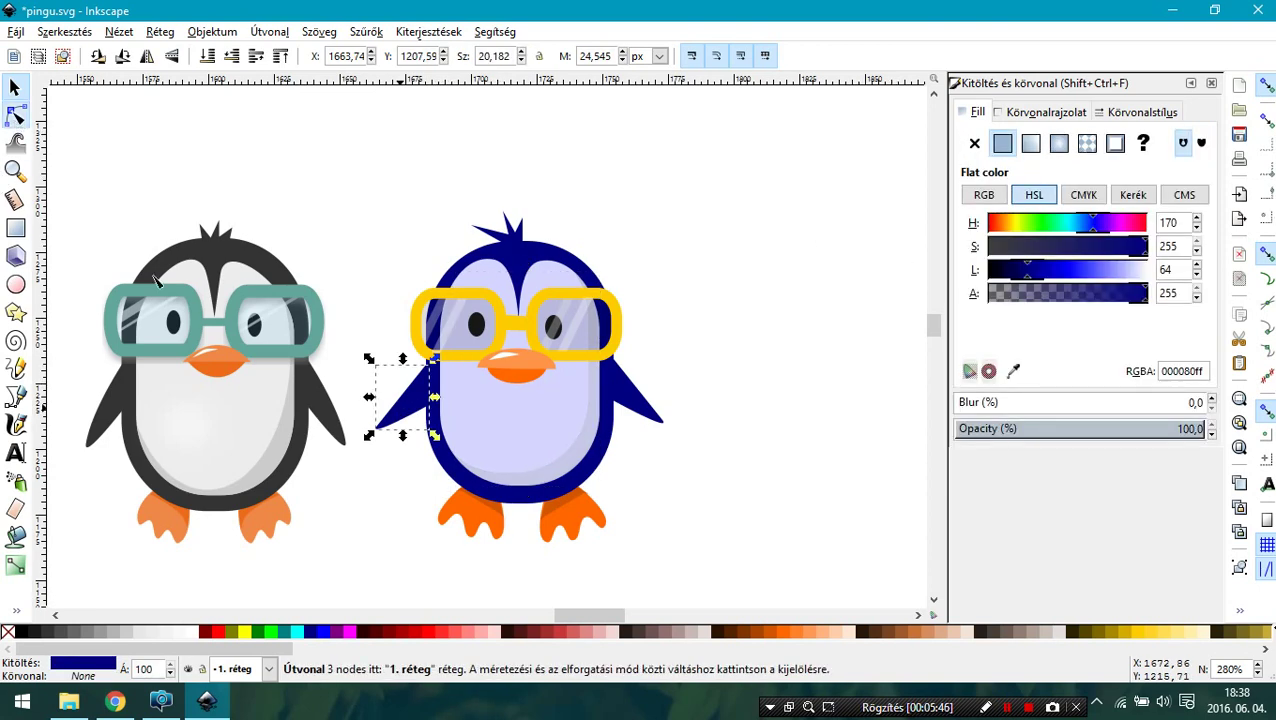
pyautogui.click(378, 428)
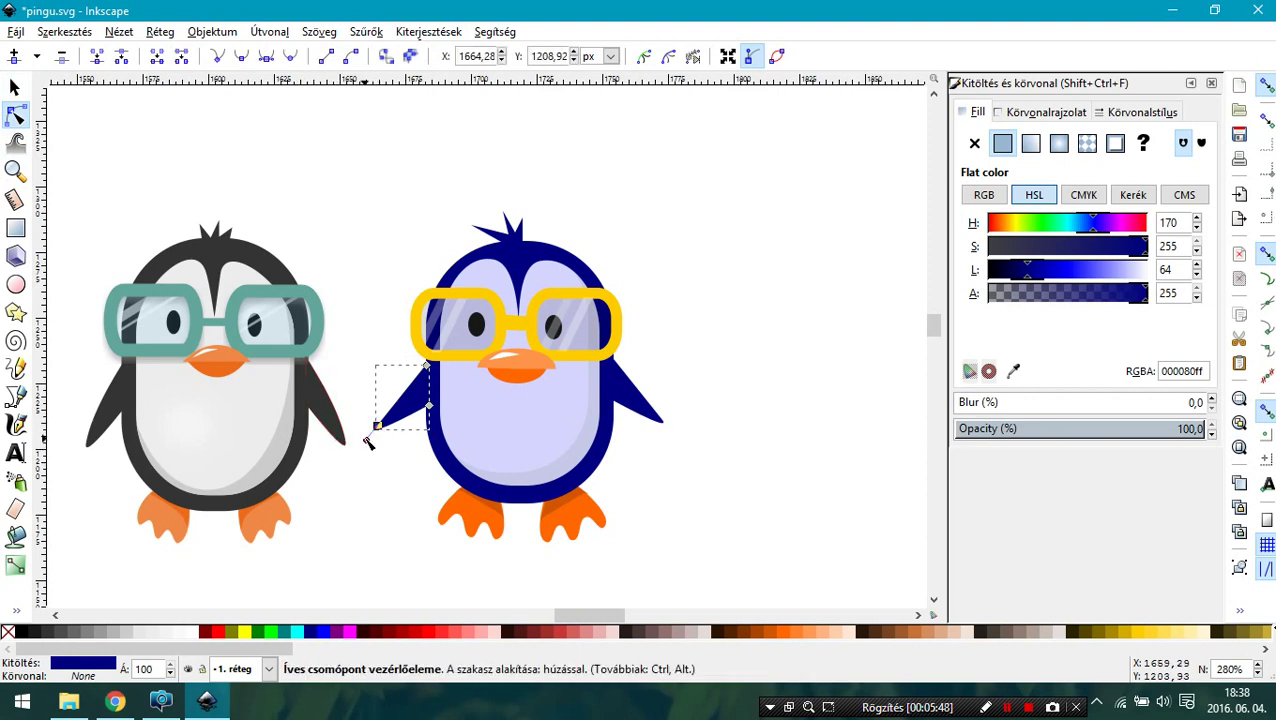
pyautogui.moveTo(359, 425); pyautogui.dragTo(370, 430)
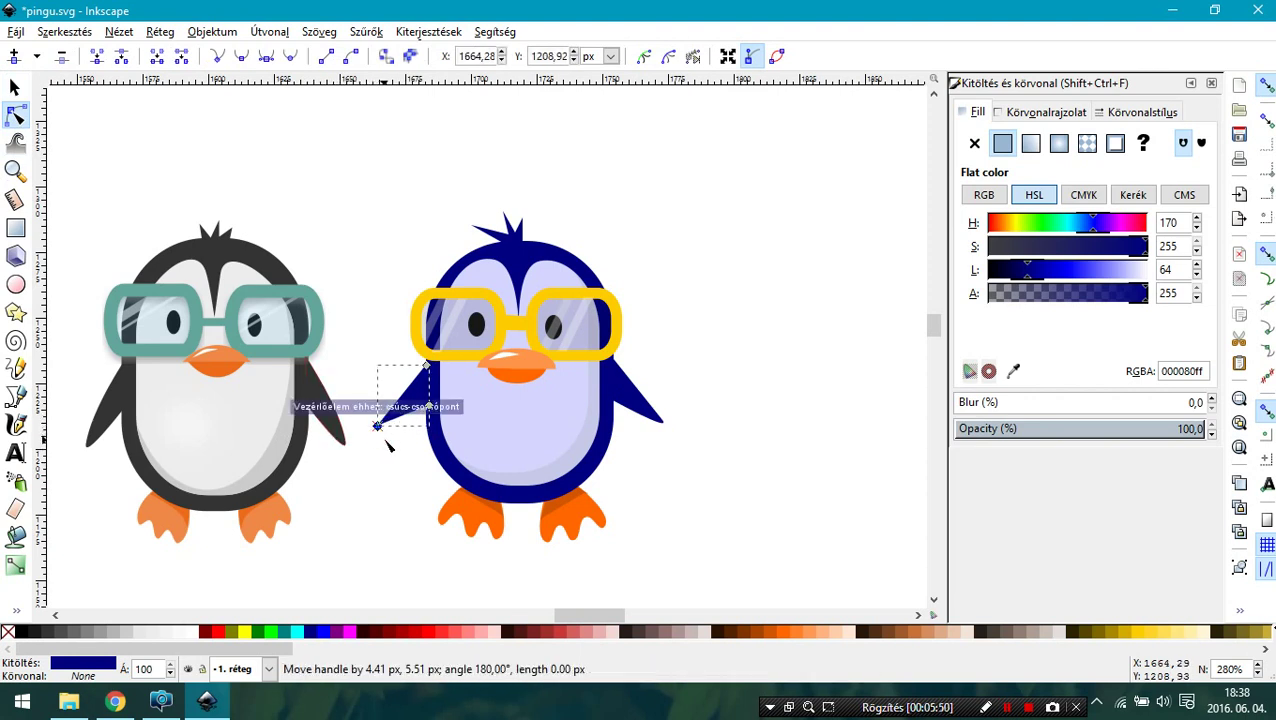
pyautogui.click(15, 87)
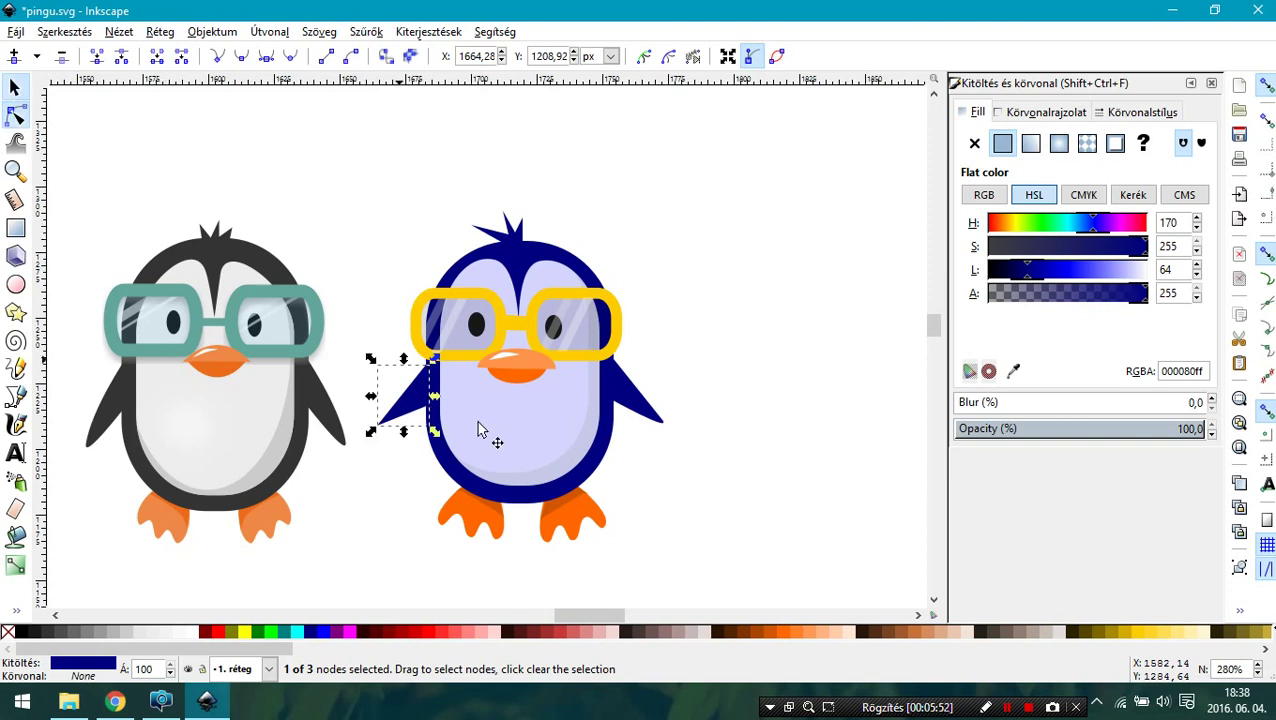
pyautogui.click(415, 397)
pyautogui.moveTo(368, 433); pyautogui.dragTo(390, 448)
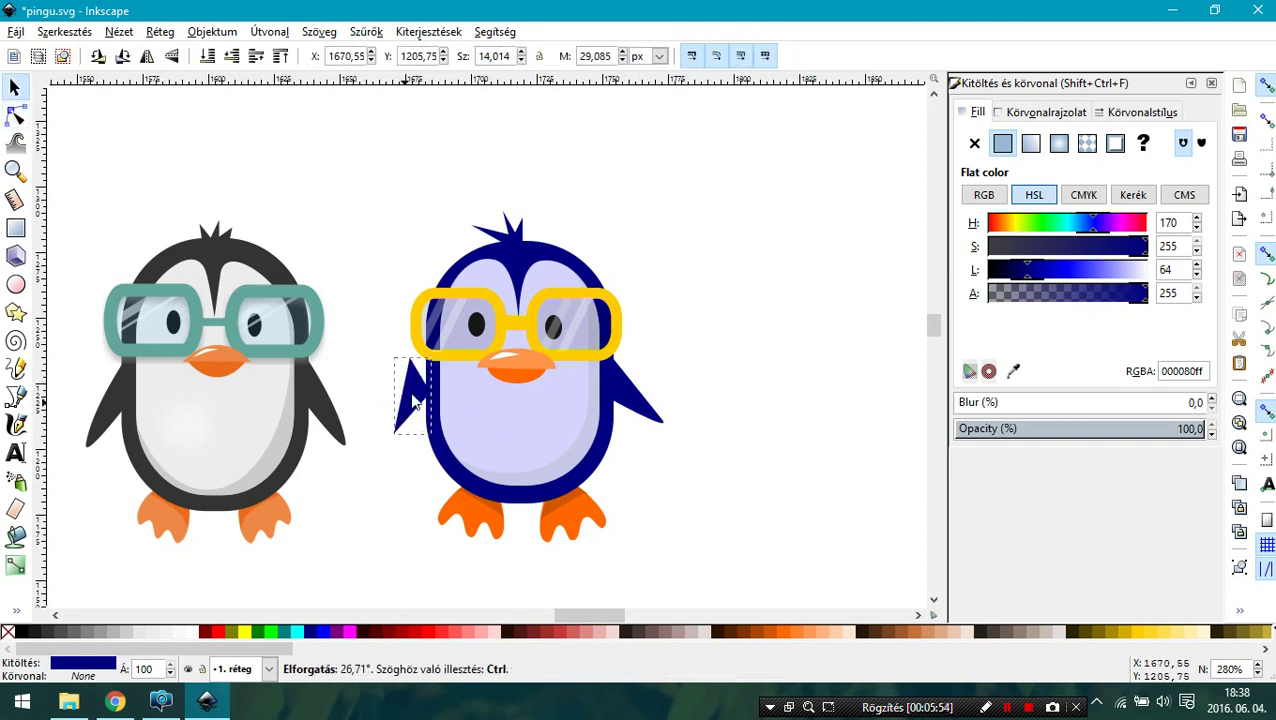
pyautogui.click(15, 116)
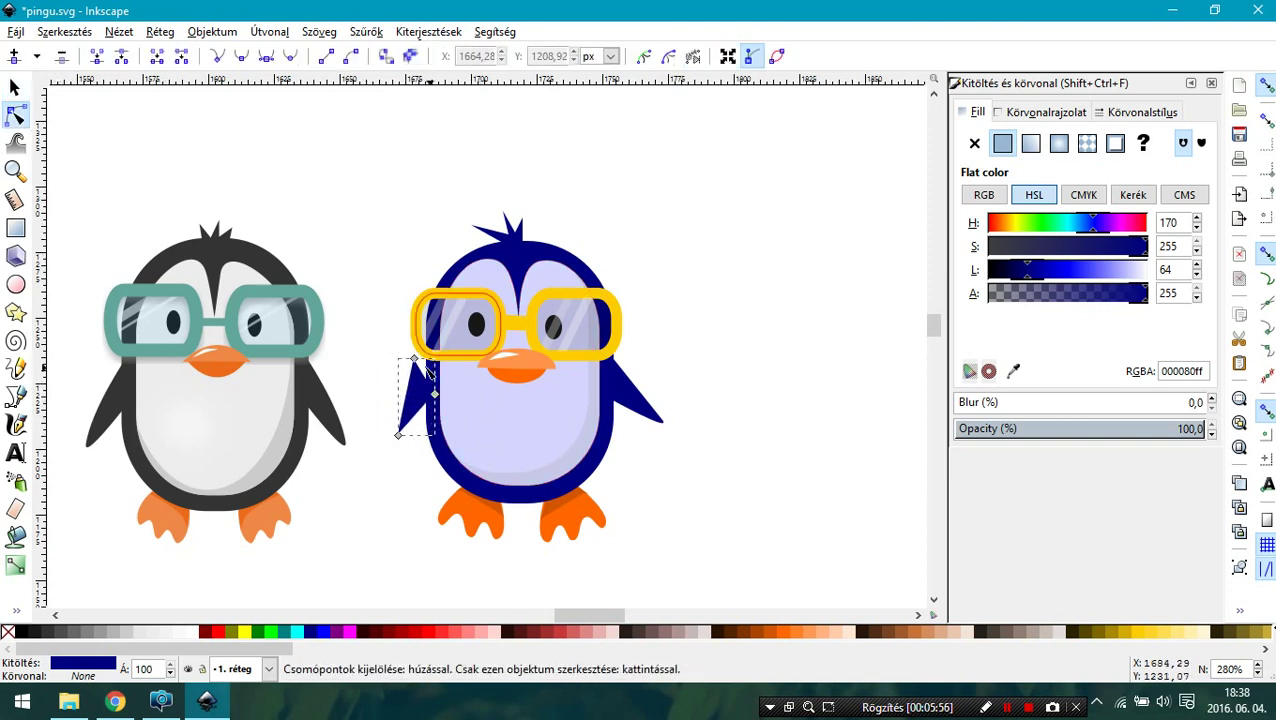
pyautogui.moveTo(414, 359); pyautogui.dragTo(427, 354)
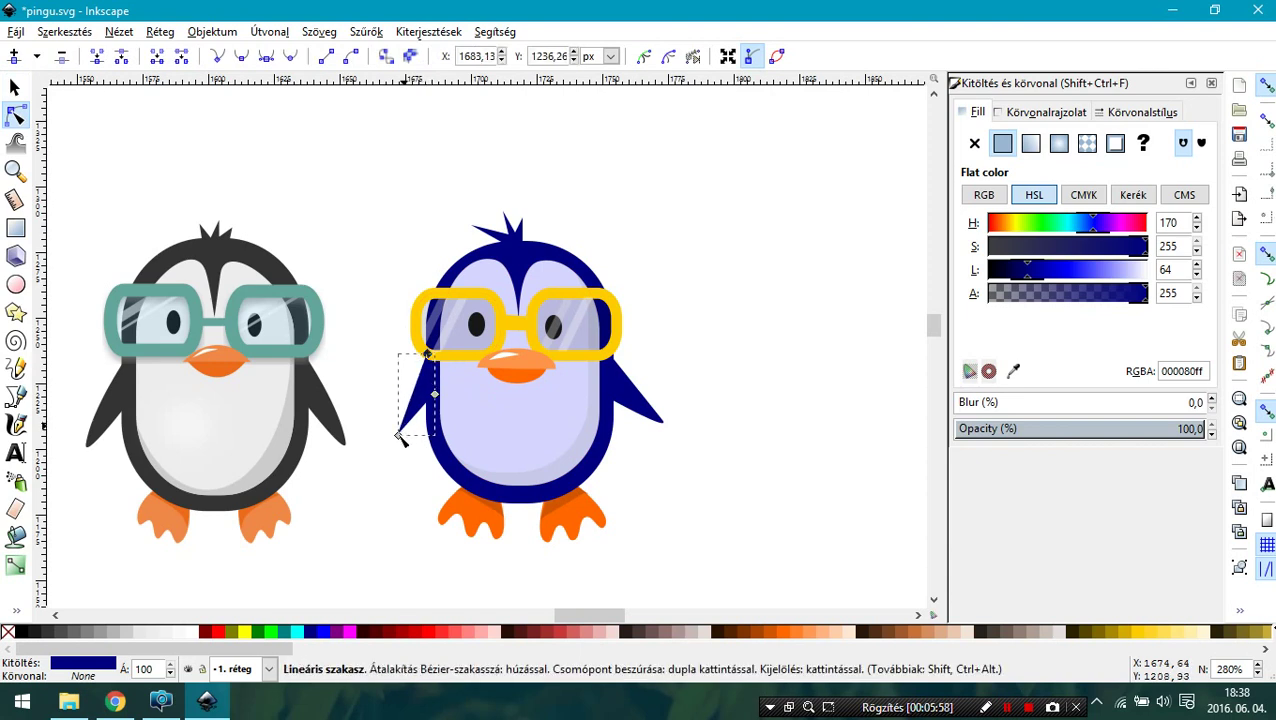
pyautogui.click(290, 56)
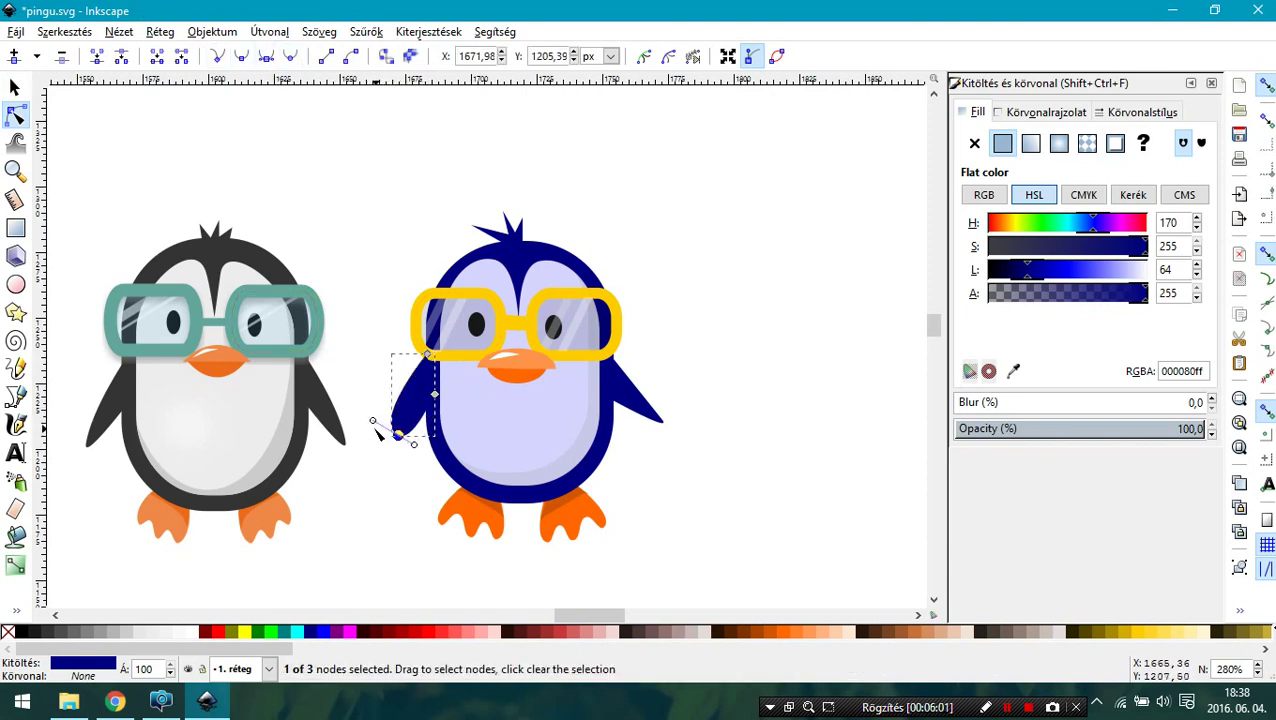
pyautogui.moveTo(373, 421)
pyautogui.mouseDown()
pyautogui.moveTo(407, 398)
pyautogui.moveTo(417, 362)
pyautogui.mouseUp()
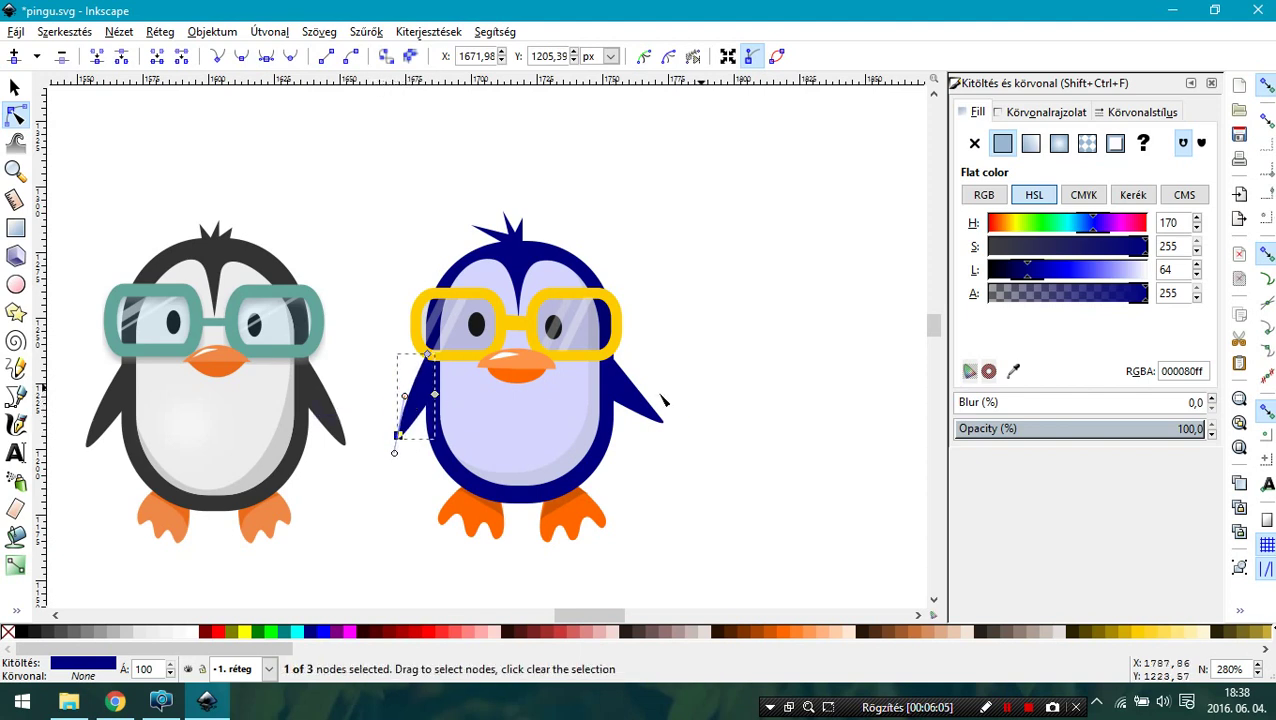
# Flip the right wing vertically and raise it into a waving position.
pyautogui.click(635, 400)
pyautogui.click(15, 88)
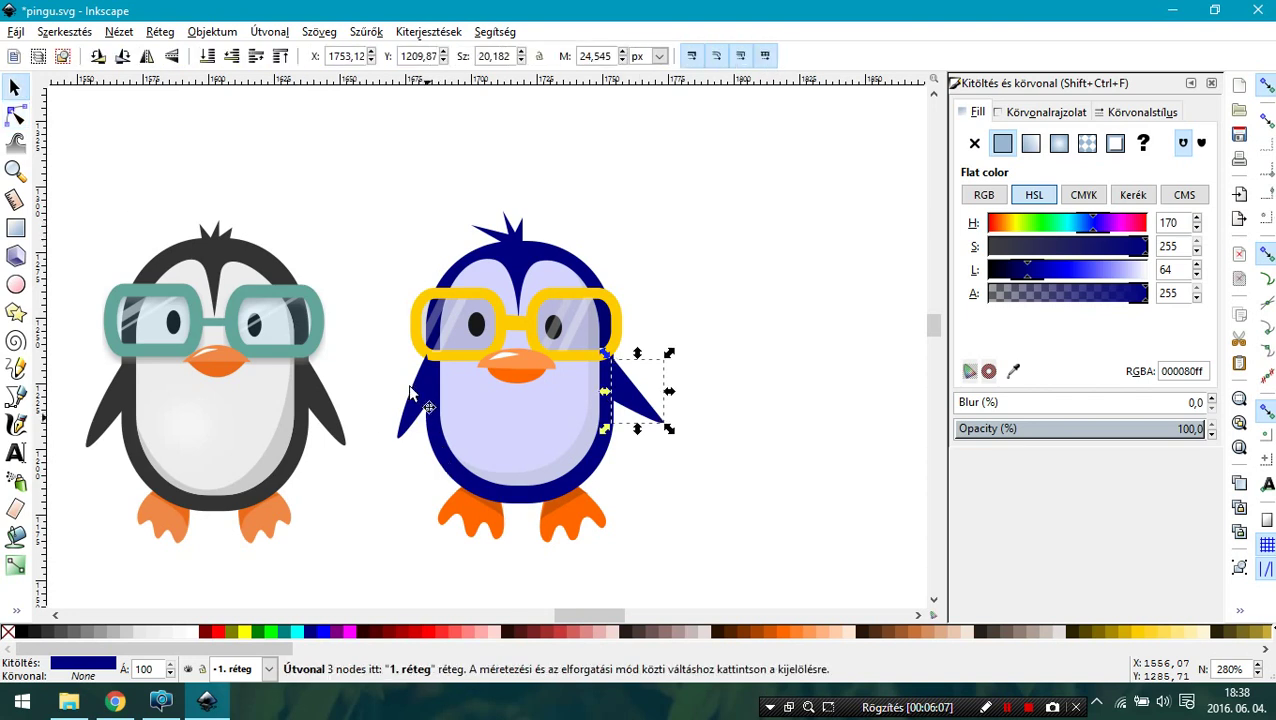
pyautogui.click(414, 405)
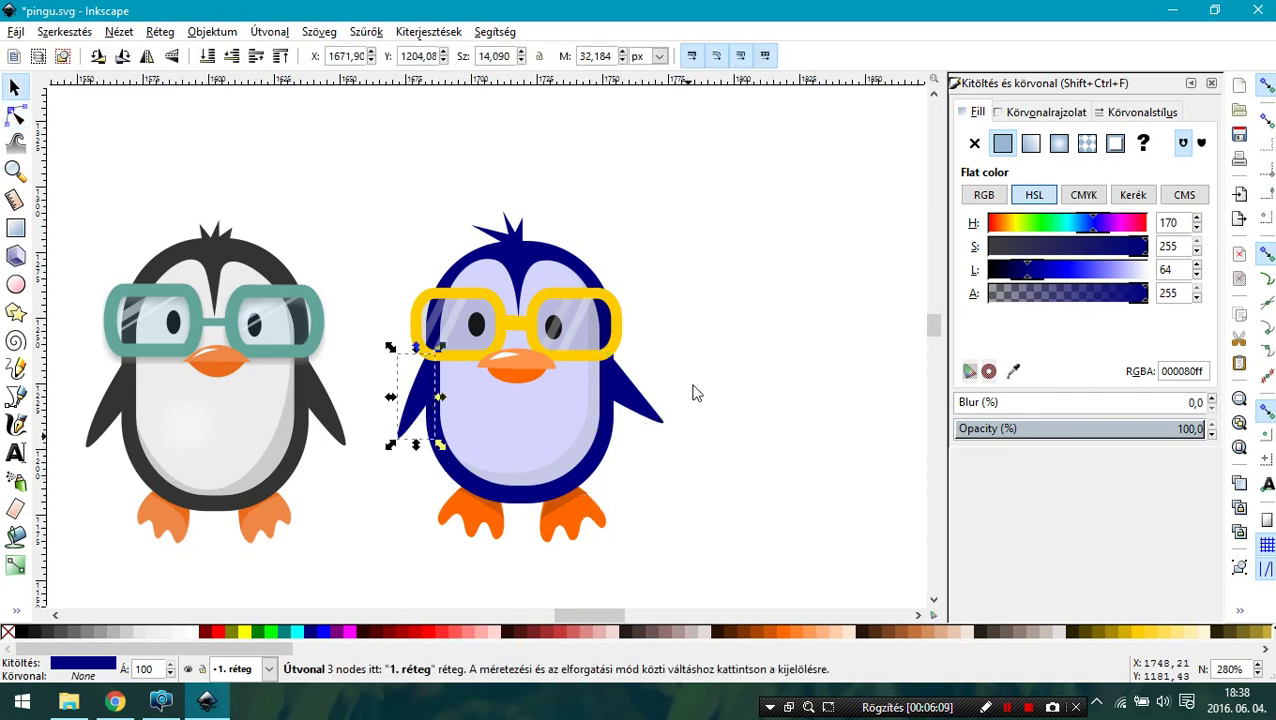
pyautogui.click(637, 392)
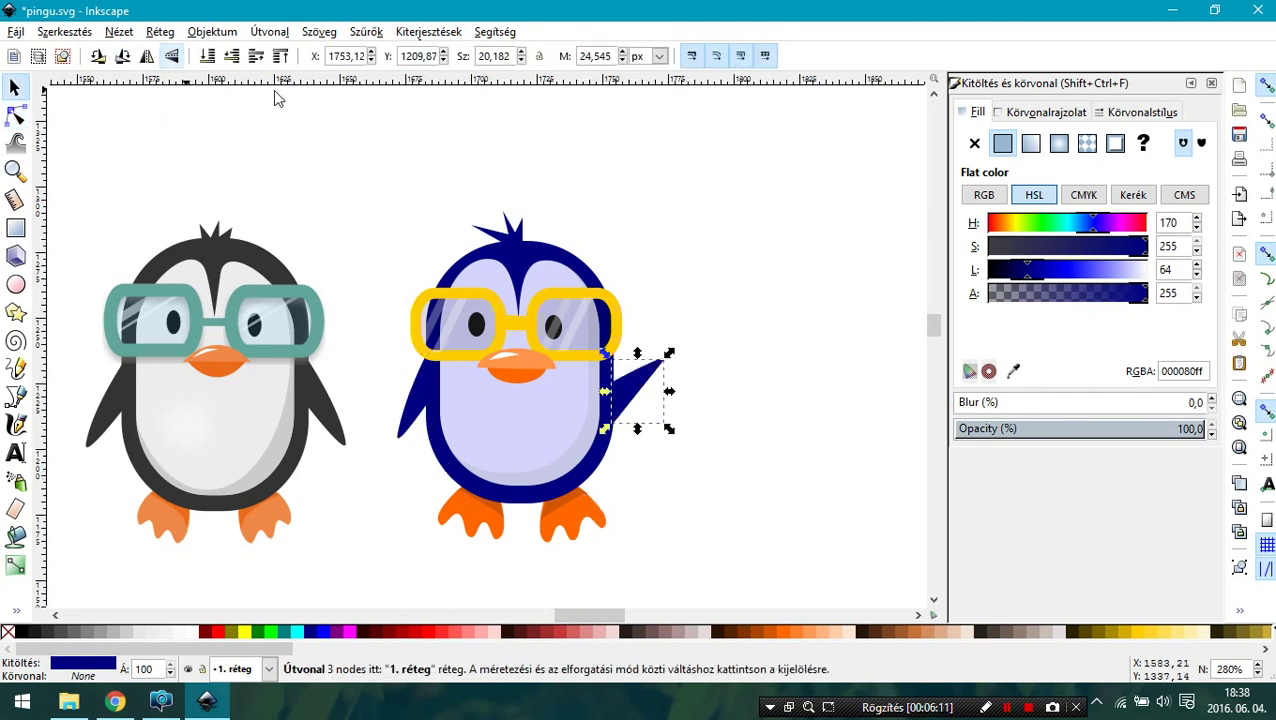
pyautogui.press('v')
pyautogui.moveTo(633, 382); pyautogui.dragTo(630, 361)
pyautogui.moveTo(453, 163); pyautogui.dragTo(489, 346)
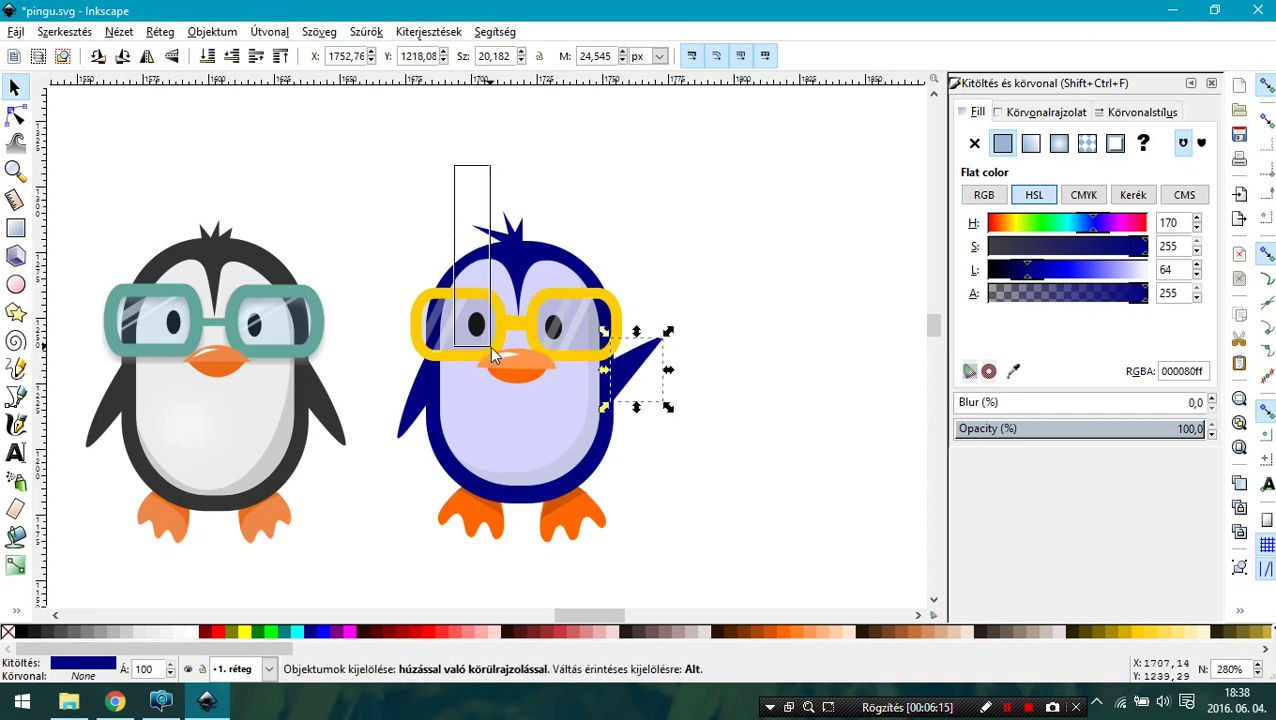
# Convert the left eye to a path and pull its node into a closed, curved wink.
pyautogui.click(15, 116)
pyautogui.click(269, 31)
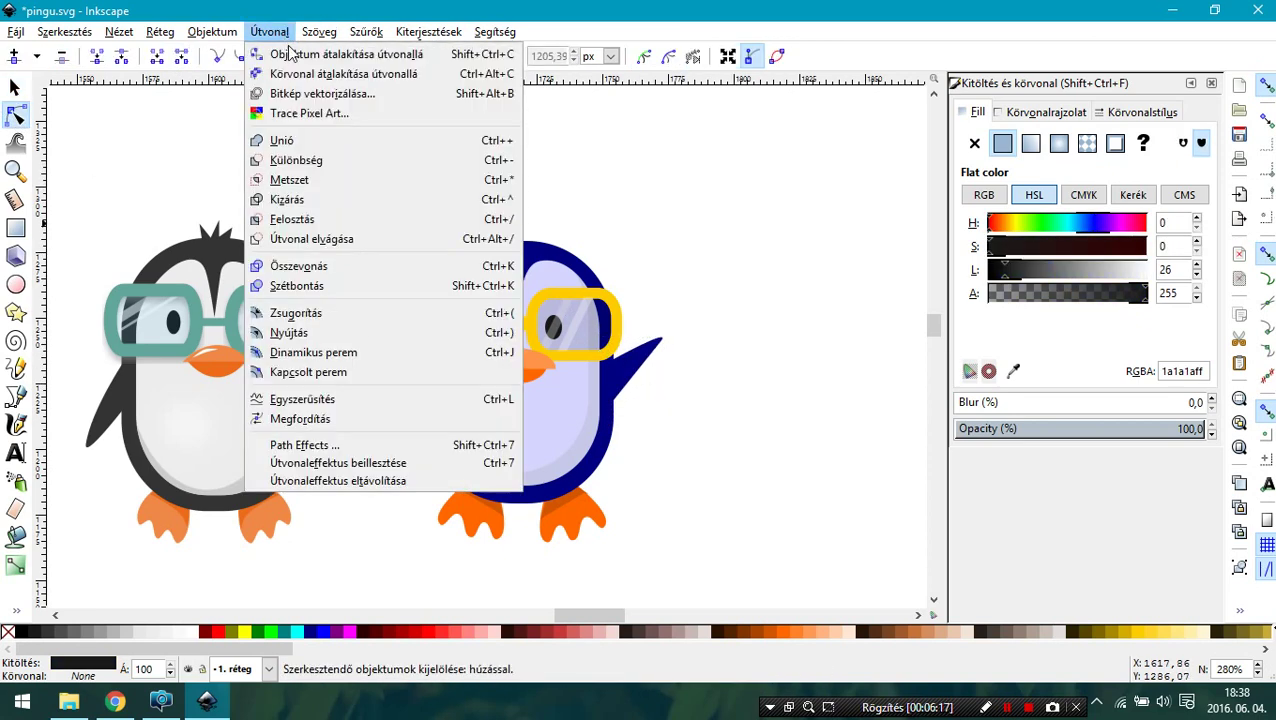
pyautogui.click(292, 51)
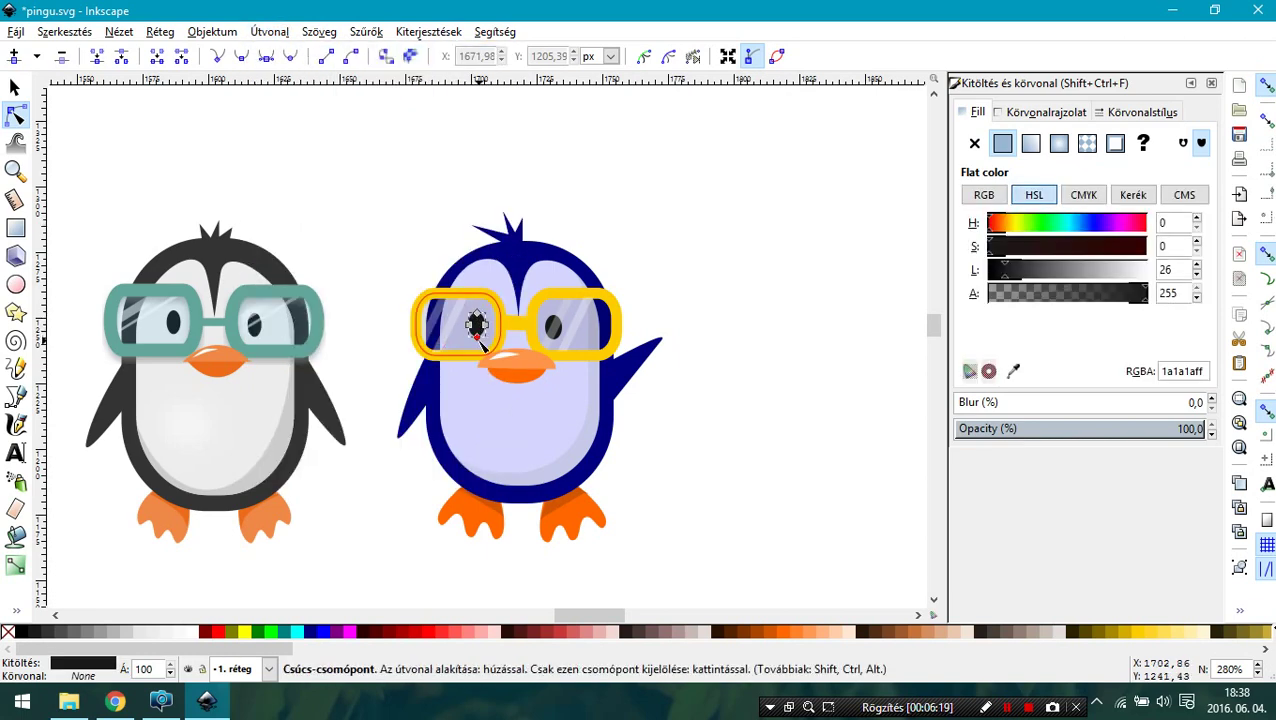
pyautogui.hotkey('ctrl', 'shift', 'c')
pyautogui.moveTo(476, 321); pyautogui.dragTo(490, 341)
pyautogui.click(515, 377)
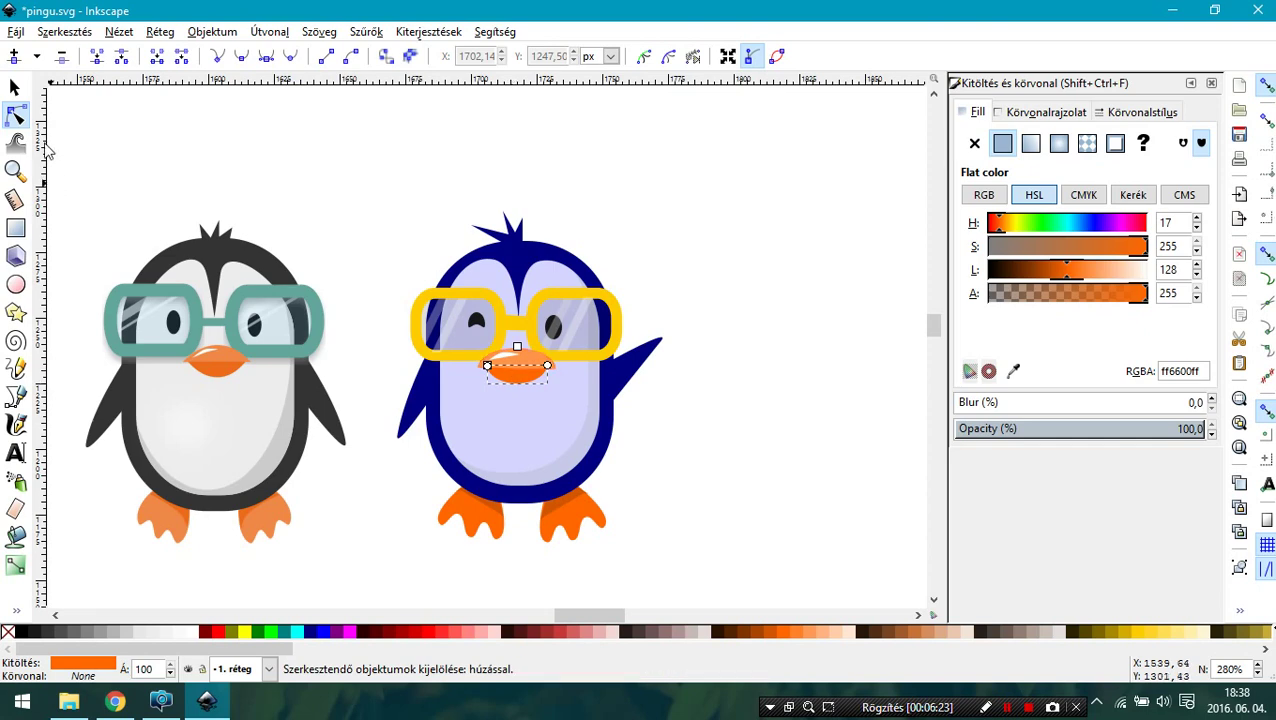